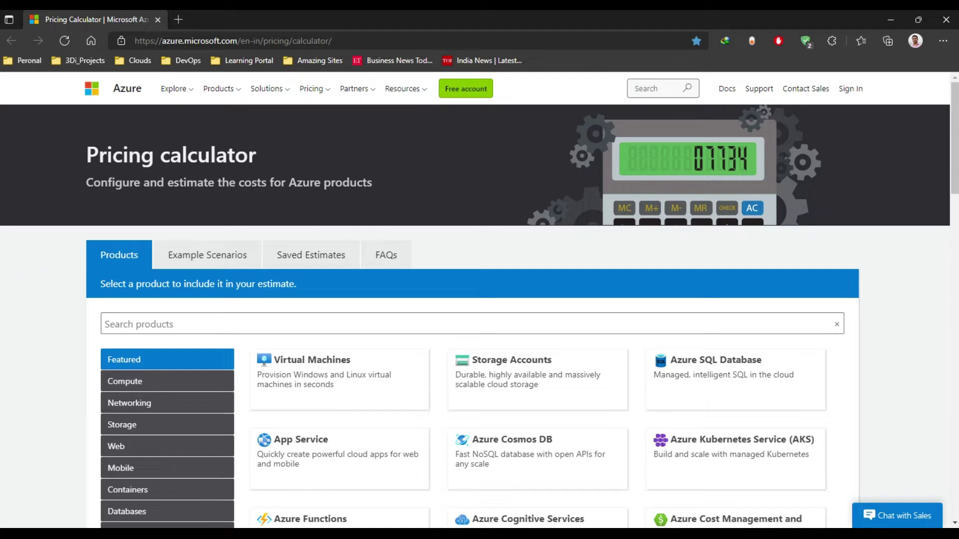
- Browse the products offered in the Compute, Networking, Storage and Databases categories of the pricing calculator
left_click(35, 318)
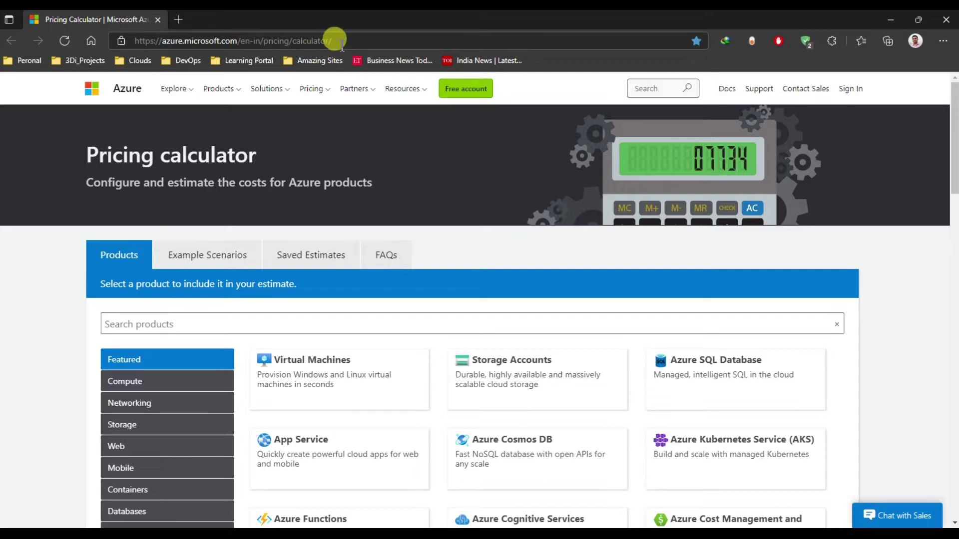
scroll(59, 248, "down", 1)
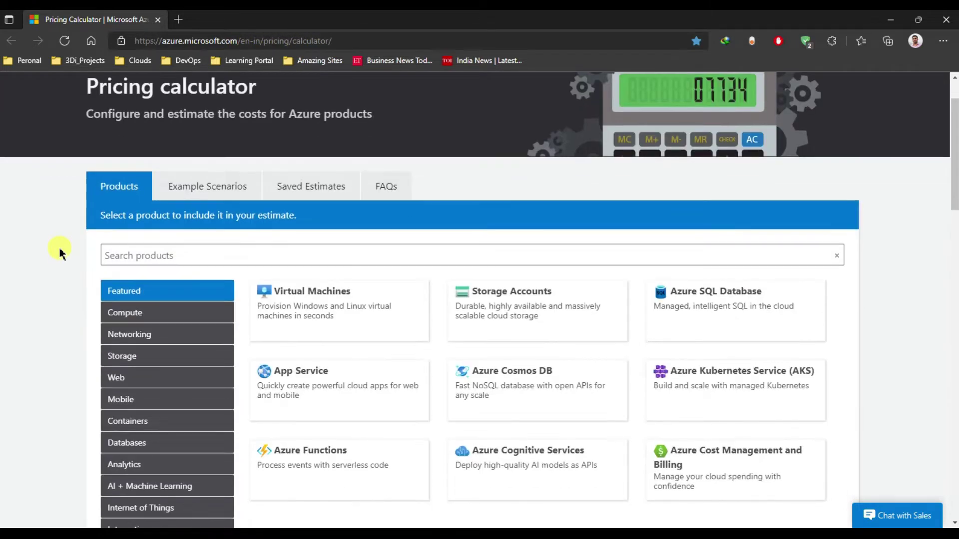
scroll(79, 232, "down", 2)
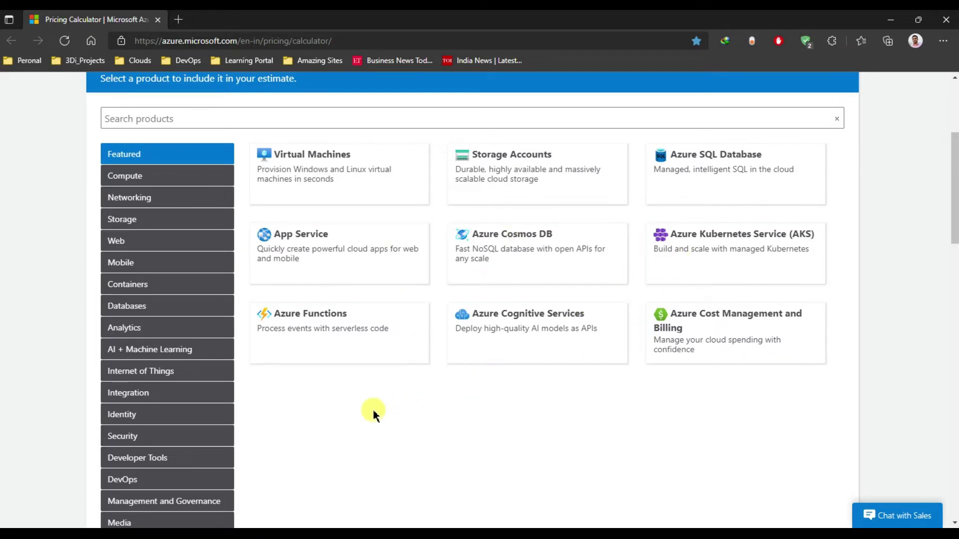
left_click(136, 180)
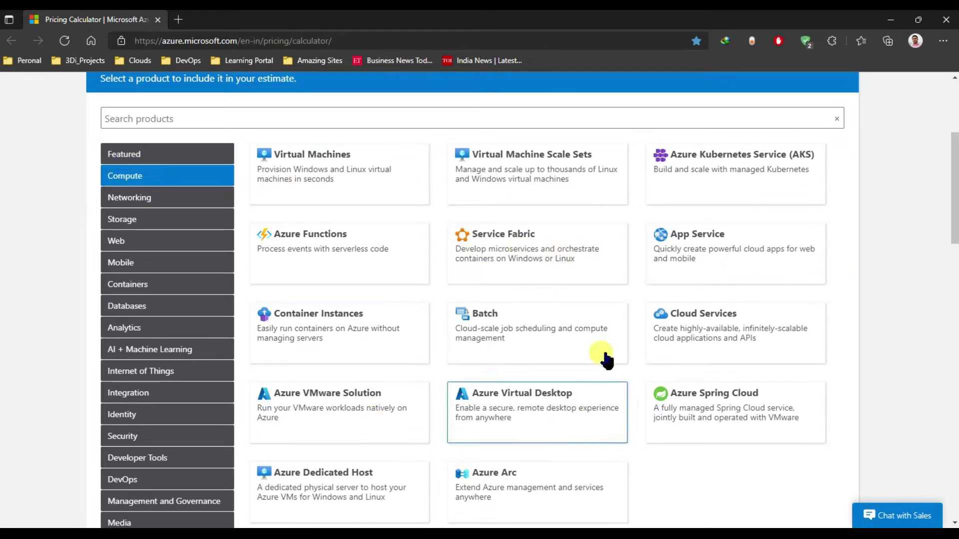
scroll(435, 317, "down", 3)
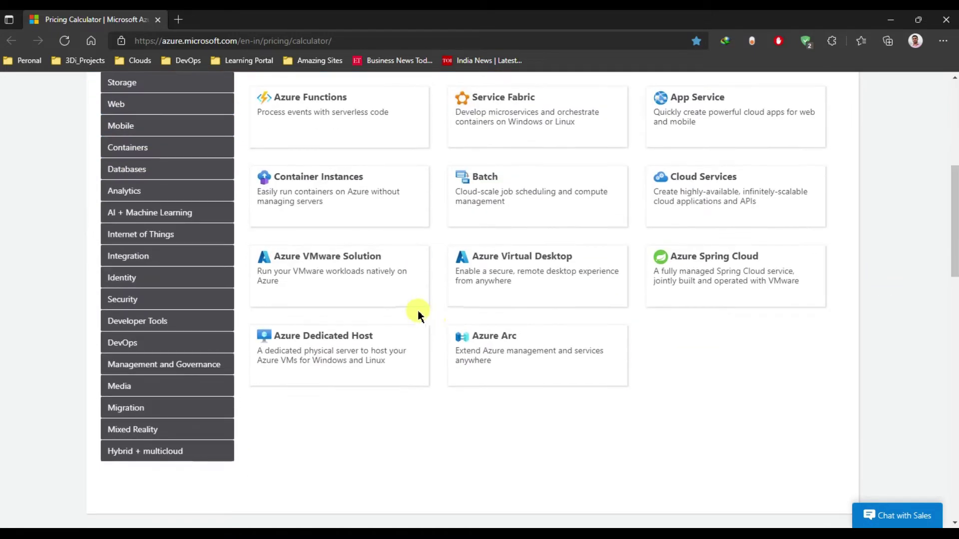
scroll(380, 314, "up", 5)
left_click(155, 334)
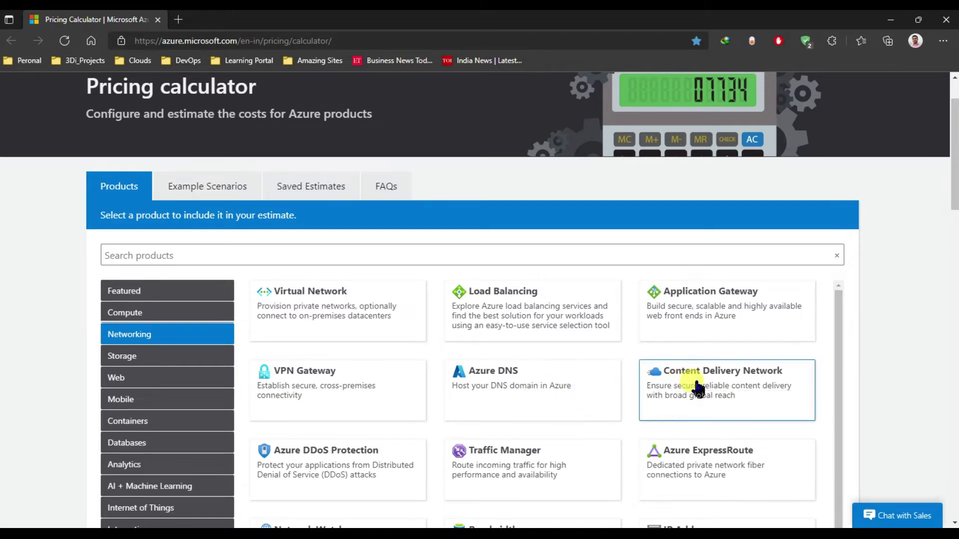
scroll(695, 388, "down", 1)
left_click(131, 357)
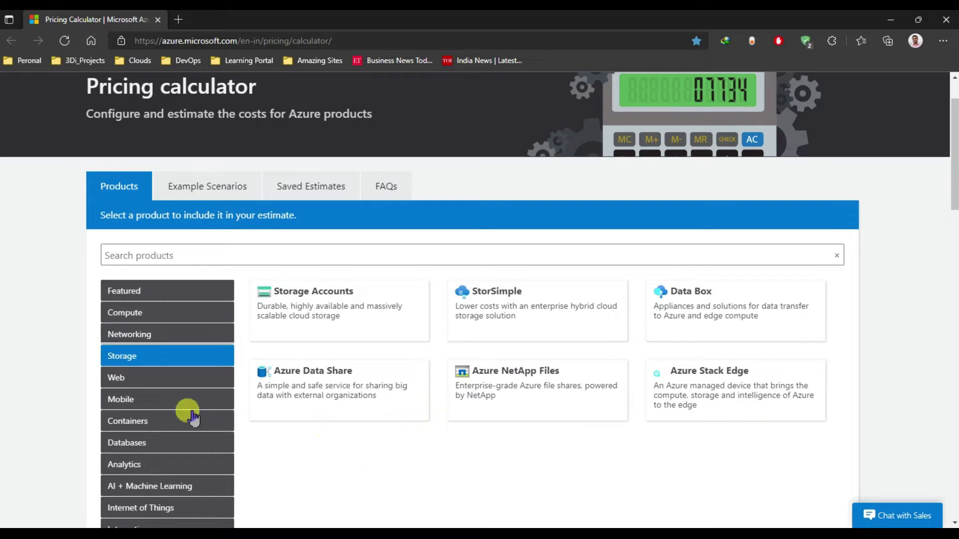
scroll(72, 390, "down", 4)
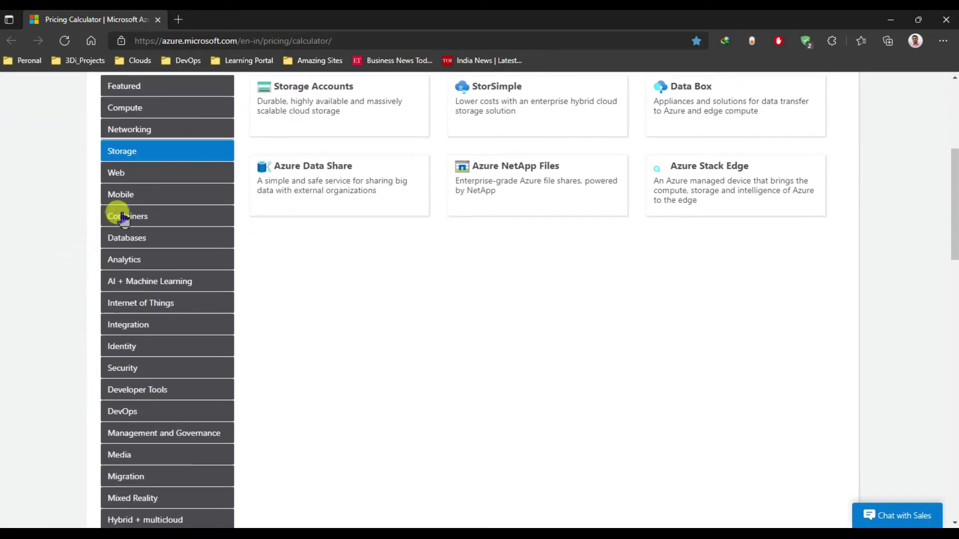
left_click(139, 245)
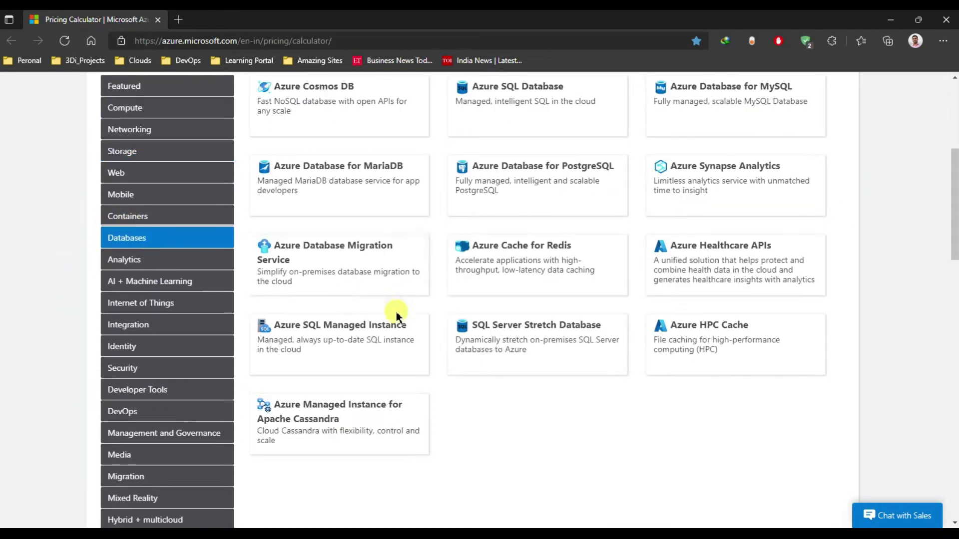
scroll(582, 442, "up", 1)
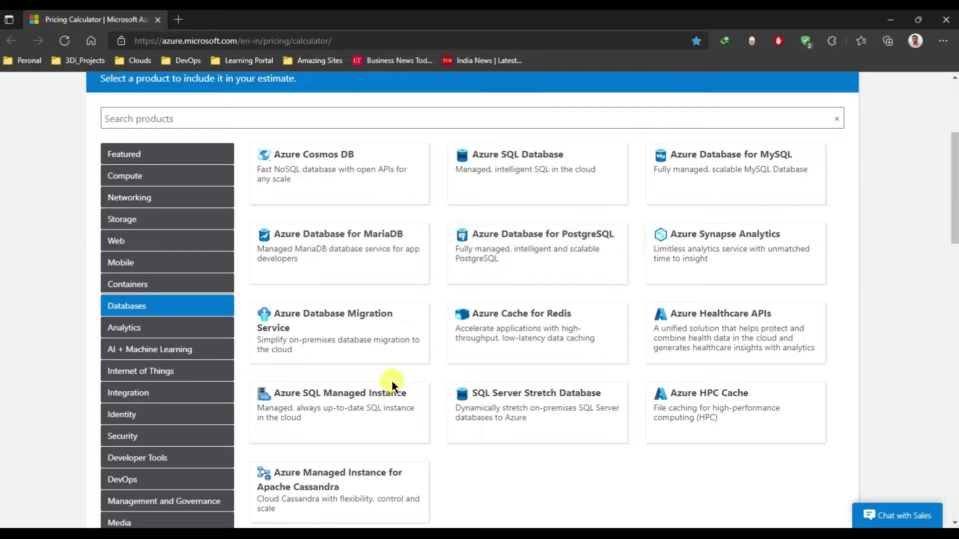
- Add Virtual Machines from the Compute category and Storage Accounts from the Storage category to the estimate
left_click(142, 181)
scroll(346, 344, "up", 2)
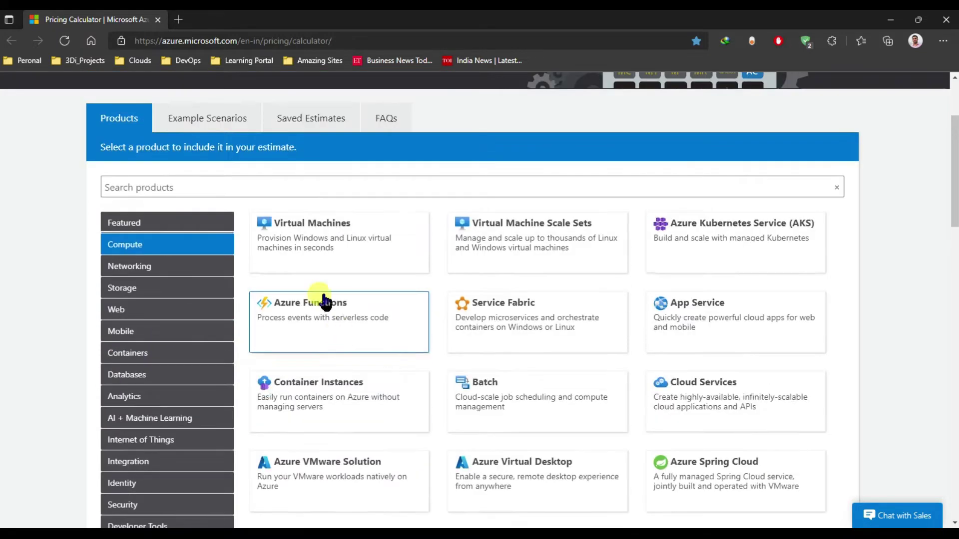
left_click_drag(311, 243, 457, 263)
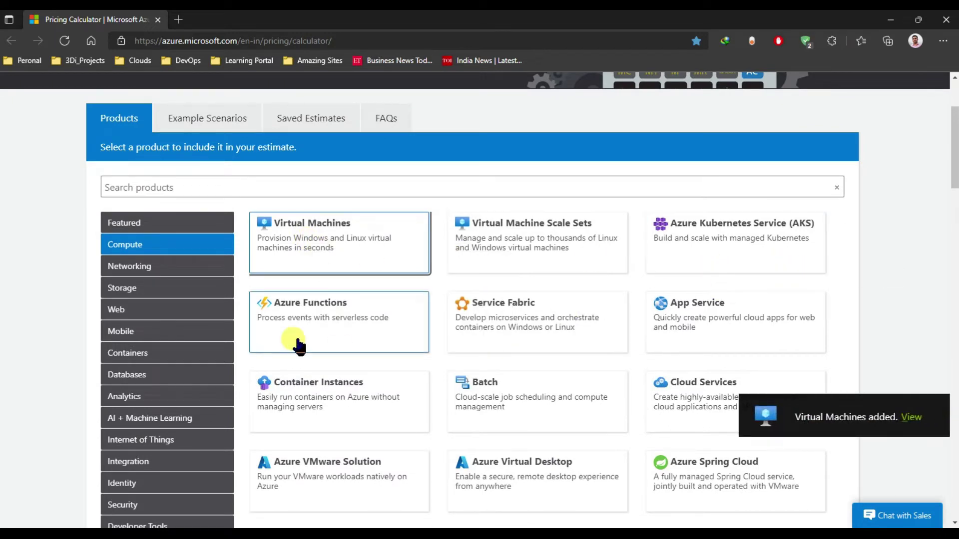
left_click(133, 289)
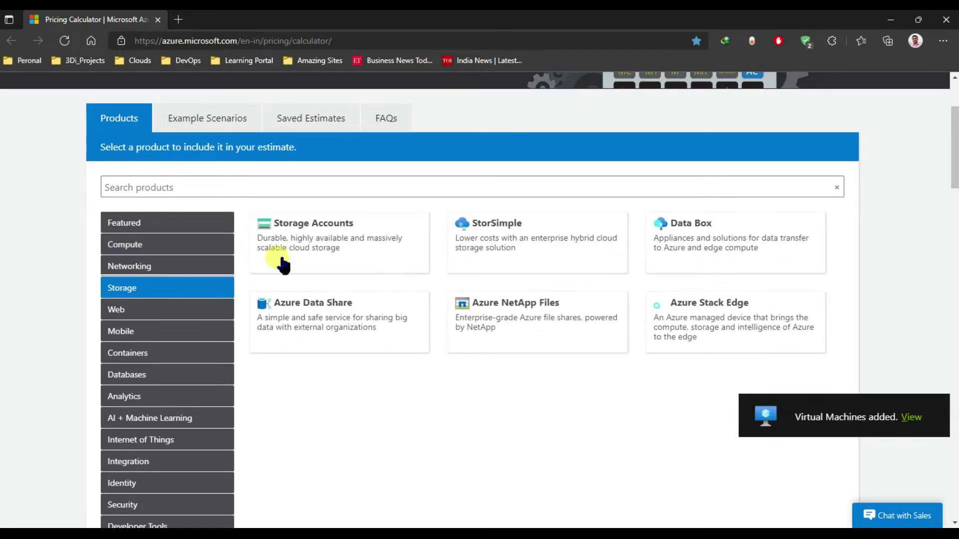
left_click(317, 239)
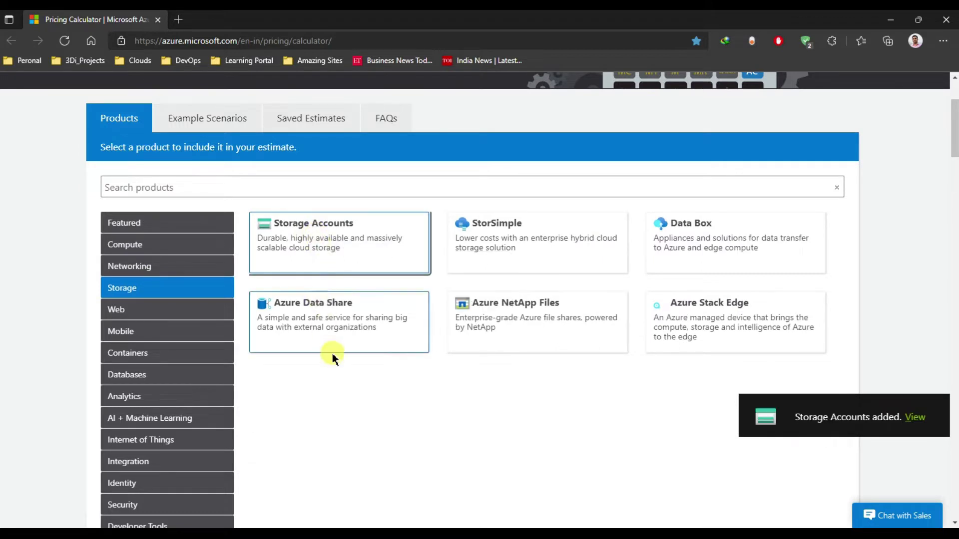
- Add Azure SQL Database and Azure SQL Managed Instance from the Databases category to the estimate
left_click(128, 374)
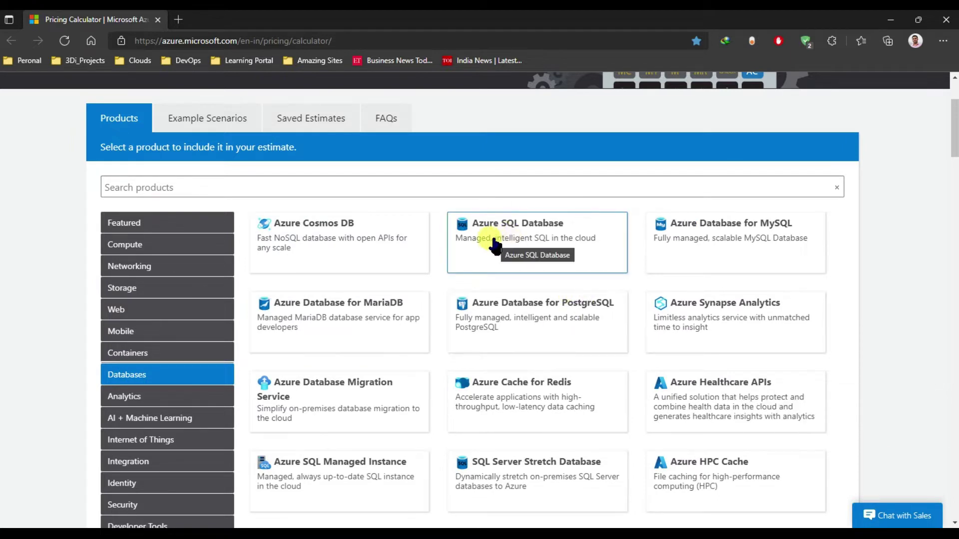
left_click(532, 243)
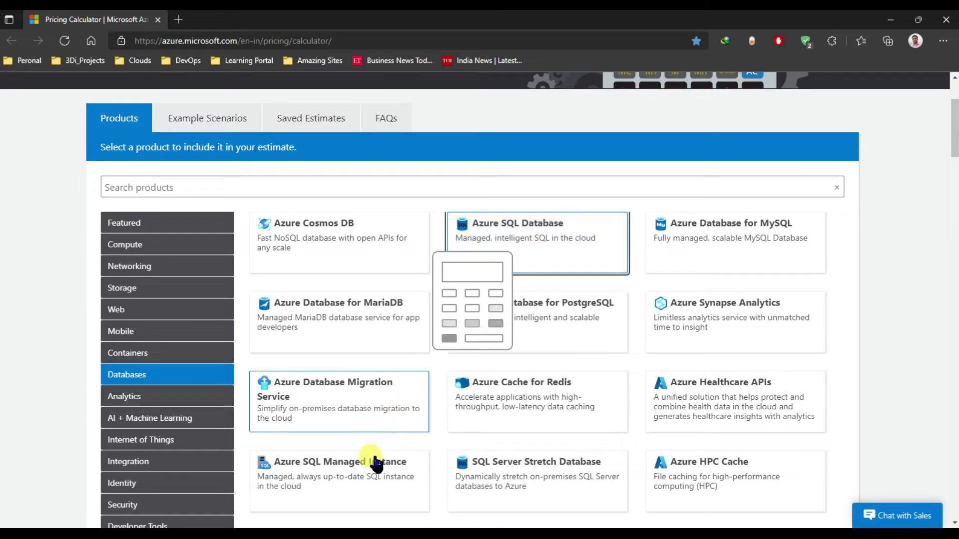
left_click(367, 477)
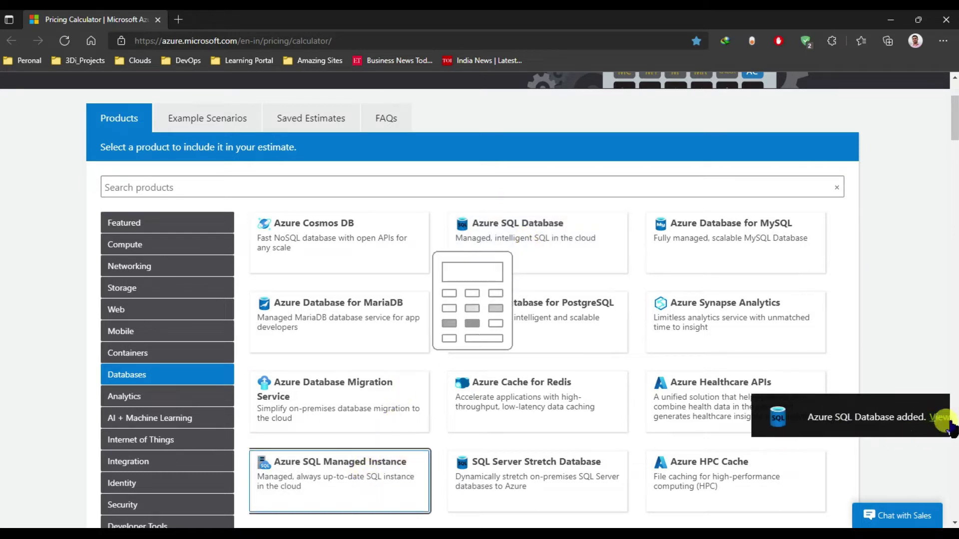
- View the added products in the estimate, from Azure SQL Managed Instance back to the Virtual Machines entry under Demo1
left_click(884, 417)
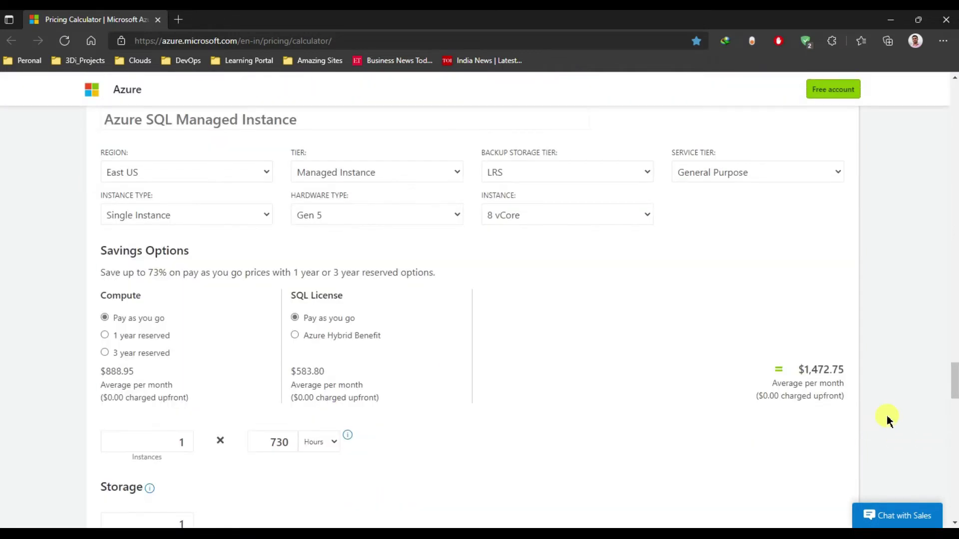
scroll(268, 286, "up", 15)
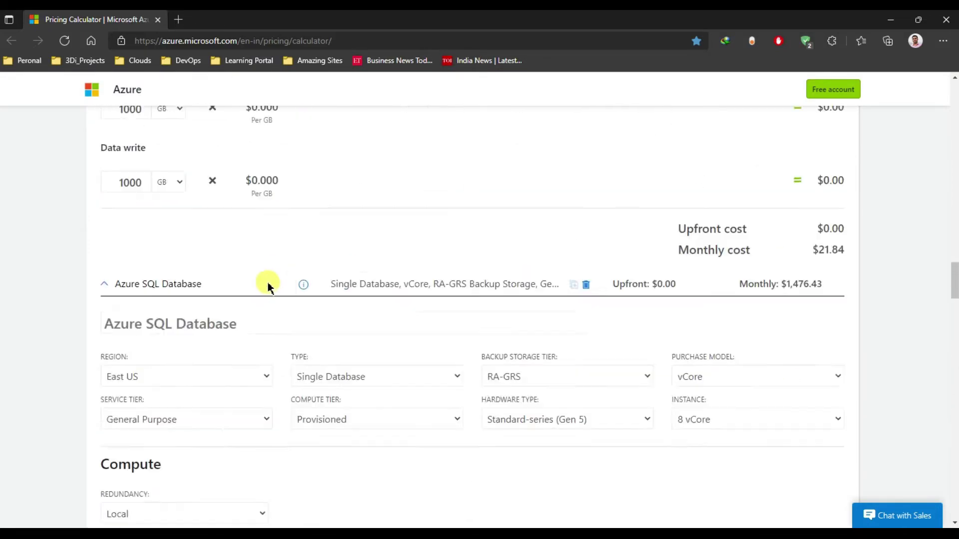
scroll(268, 286, "up", 15)
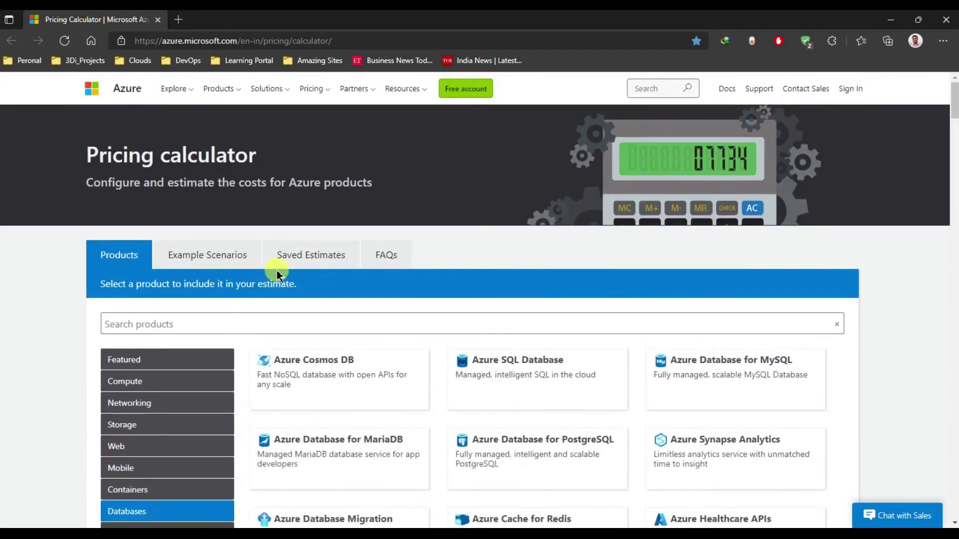
scroll(275, 277, "down", 5)
scroll(280, 272, "down", 7)
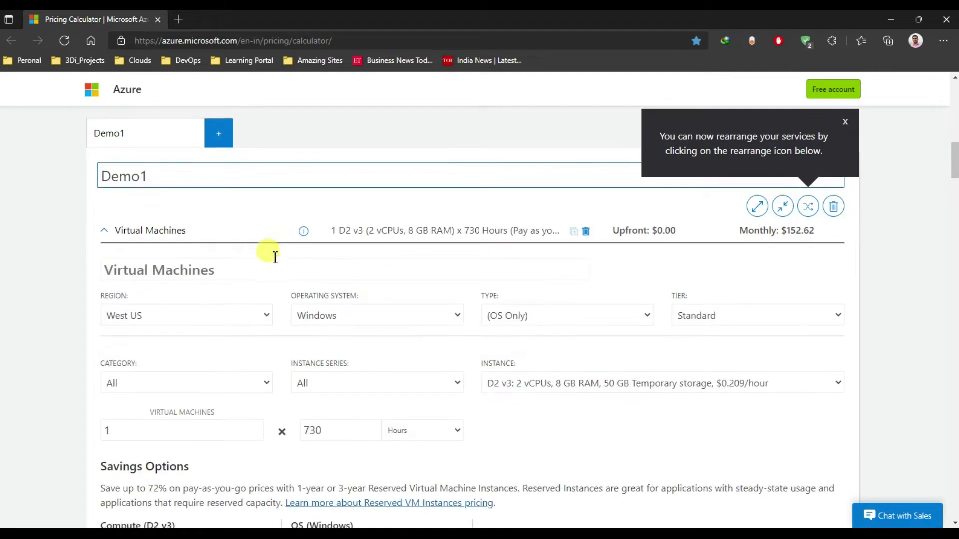
left_click(165, 181)
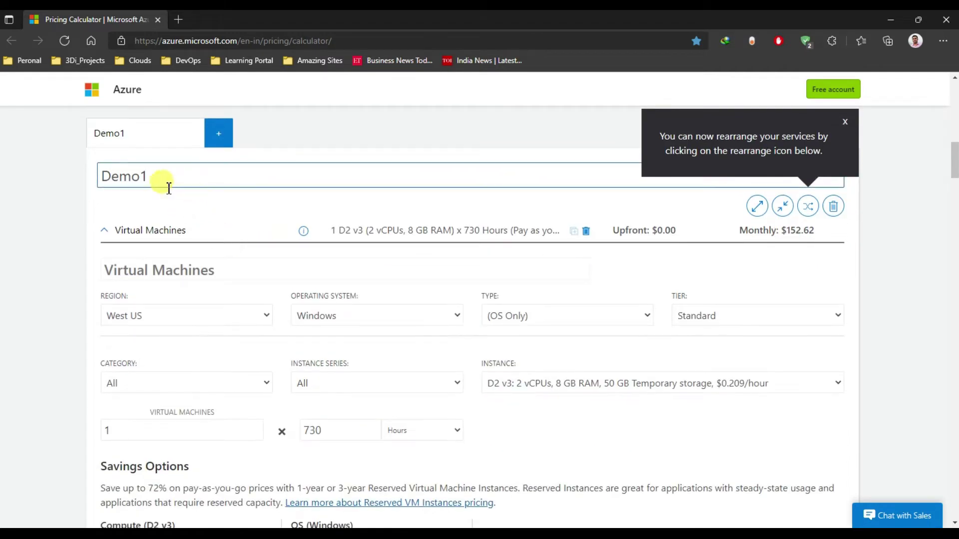
left_click_drag(161, 177, 88, 176)
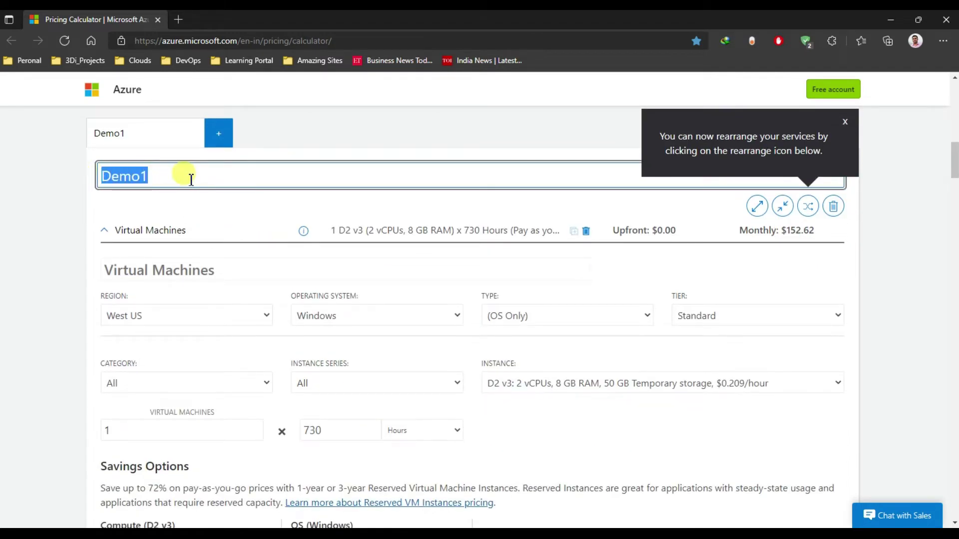
left_click(171, 179)
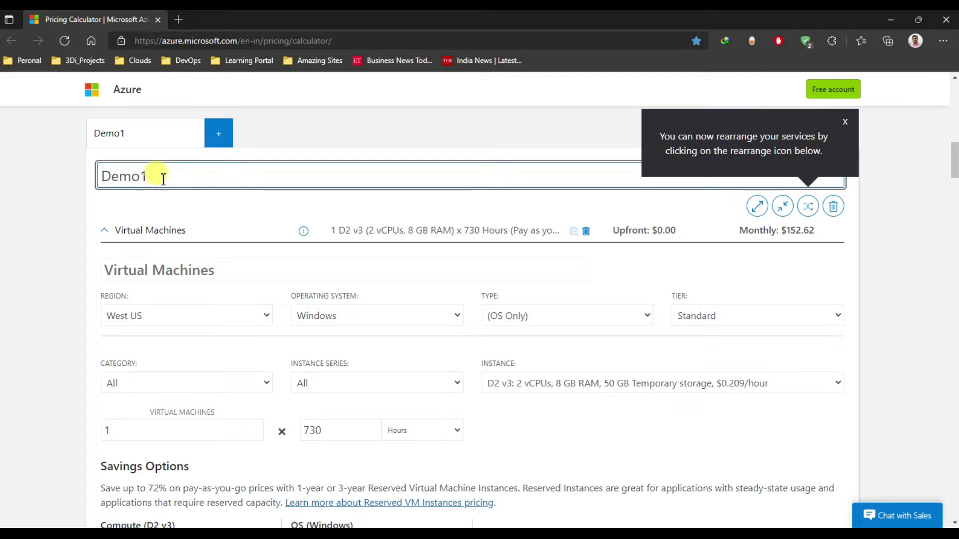
left_click(28, 272)
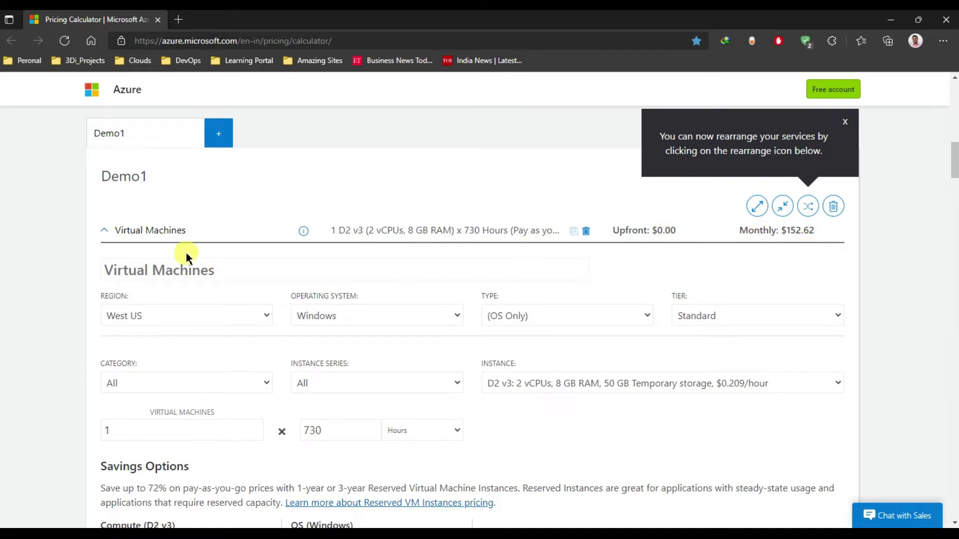
- Set the region of the Virtual Machines entry to East US
scroll(191, 253, "down", 1)
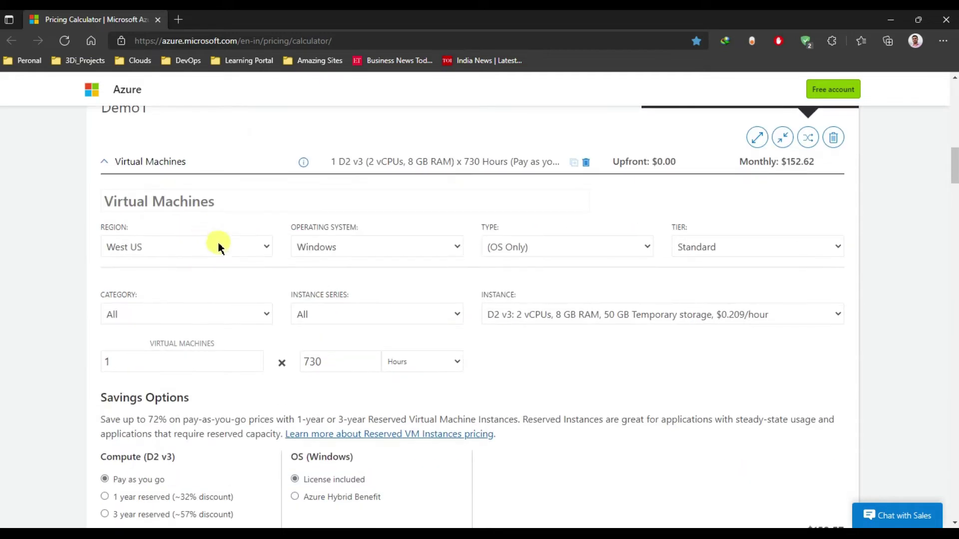
left_click(264, 253)
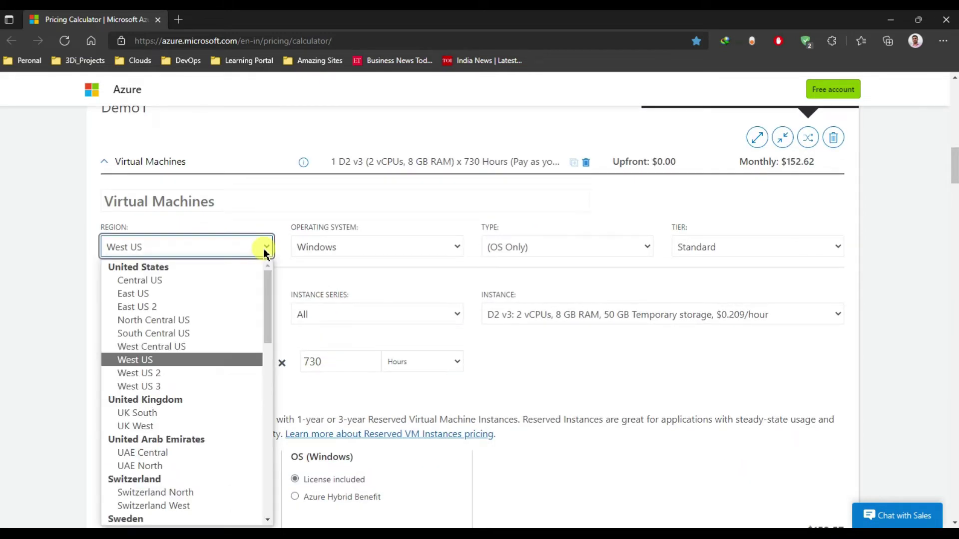
left_click(174, 295)
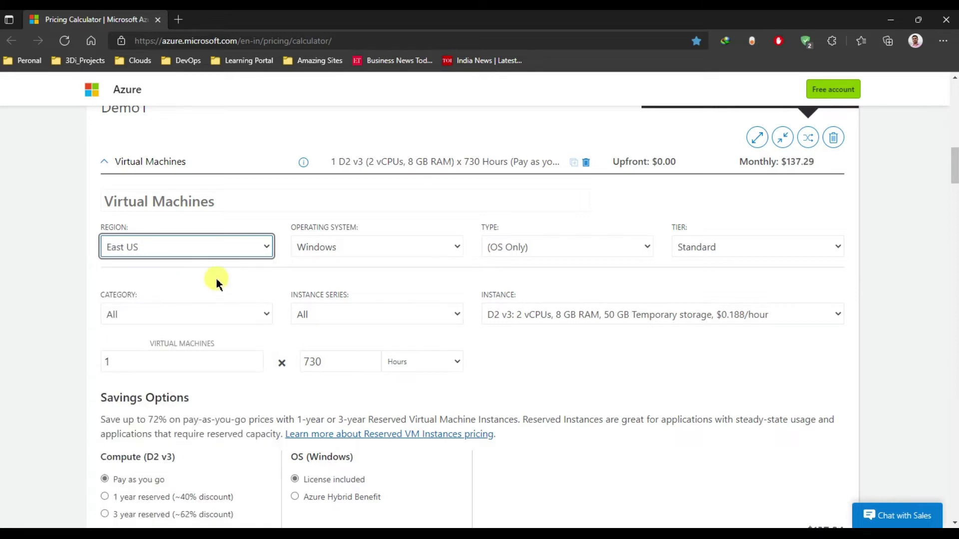
left_click(80, 266)
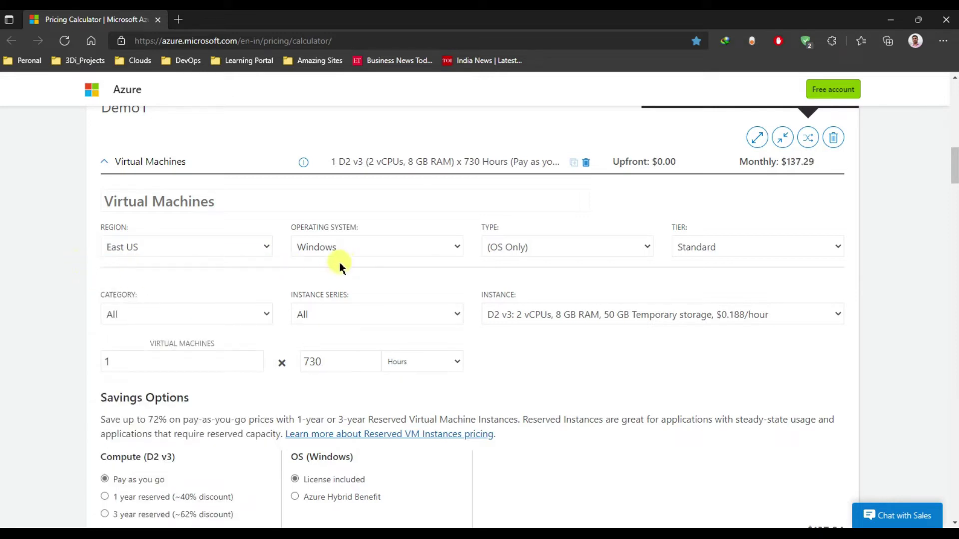
- Review the available operating system, instance and category options for the Virtual Machines entry without changing them
left_click(375, 248)
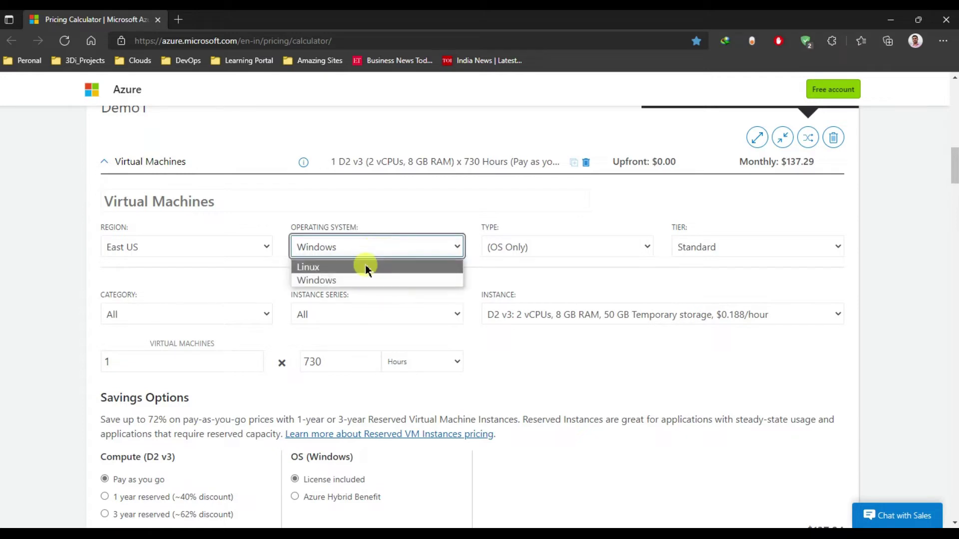
left_click(594, 273)
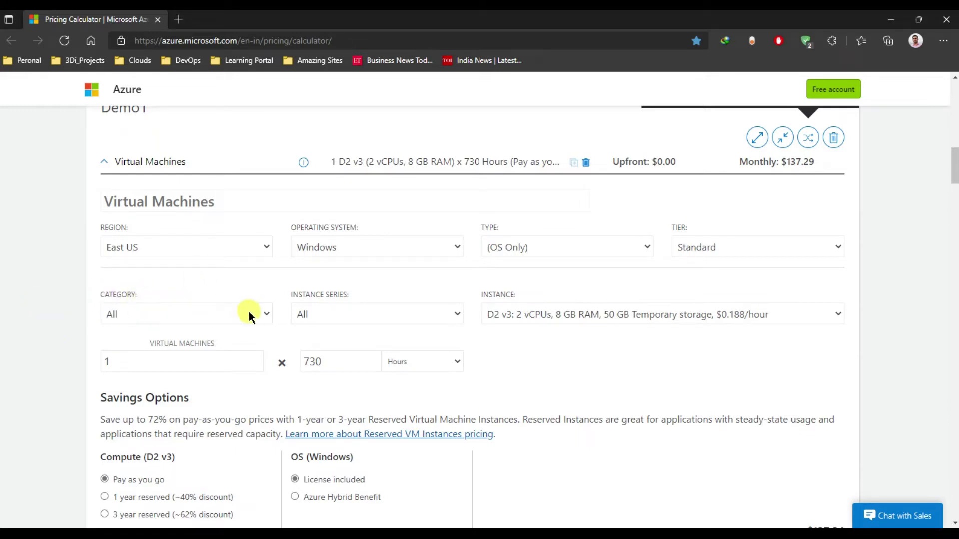
left_click(555, 312)
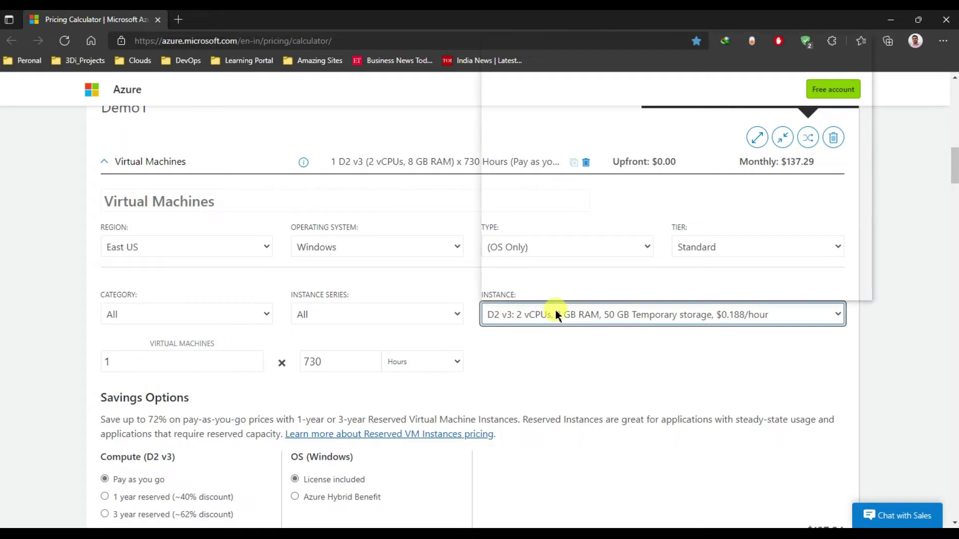
left_click(113, 314)
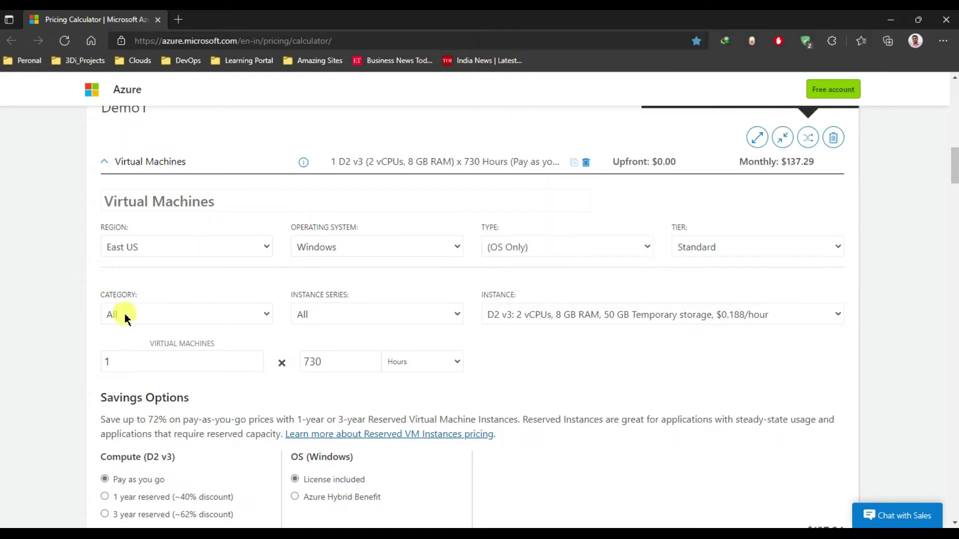
left_click(199, 306)
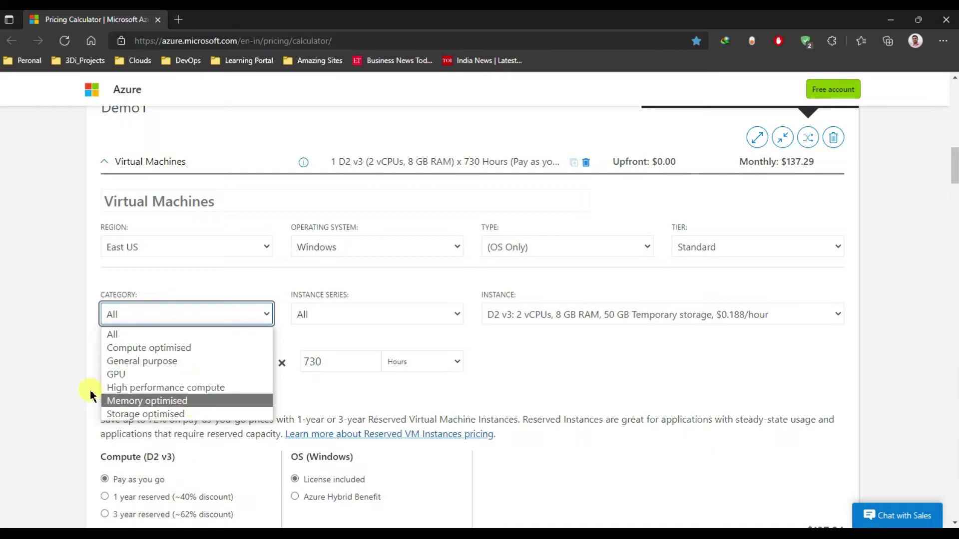
left_click(60, 388)
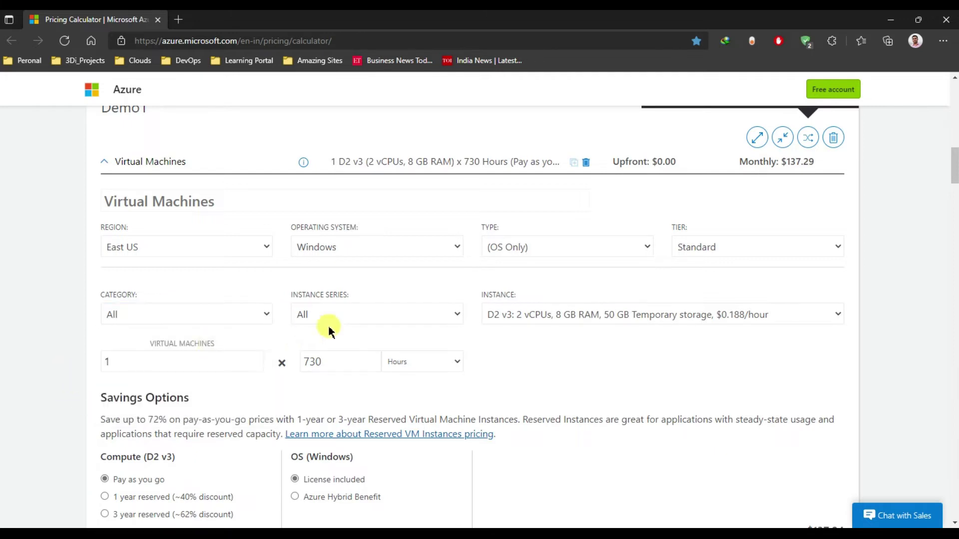
- Set the virtual machine's instance series to Fs-series and its instance to F8s with 8 vCPUs, 16 GB RAM and 32 GB temporary storage
left_click(407, 311)
scroll(403, 204, "down", 1)
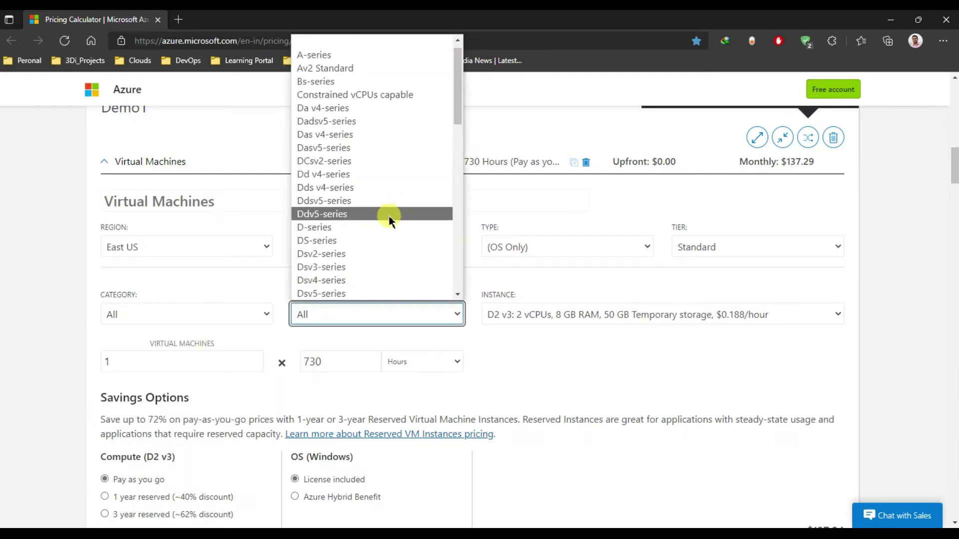
left_click(277, 307)
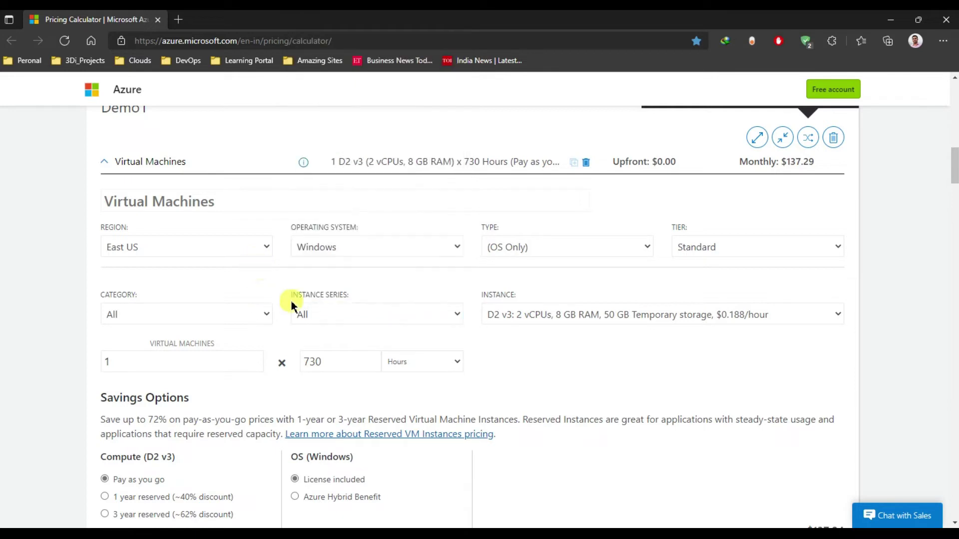
left_click(361, 312)
scroll(364, 203, "down", 1)
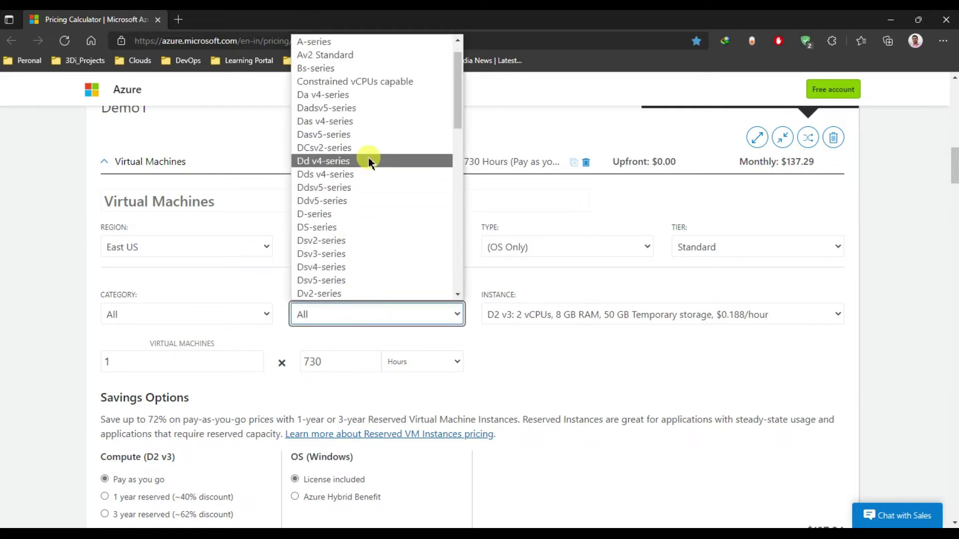
scroll(368, 152, "down", 3)
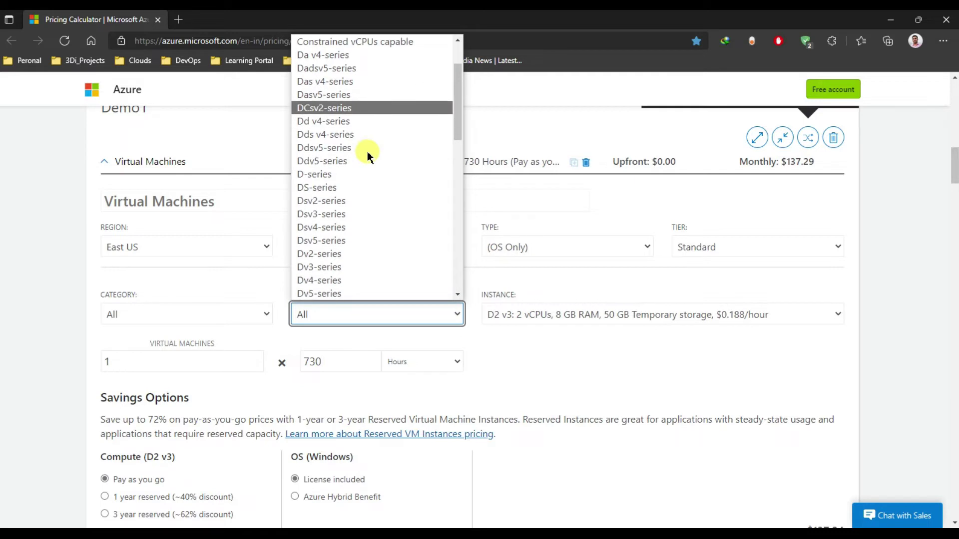
scroll(369, 154, "down", 6)
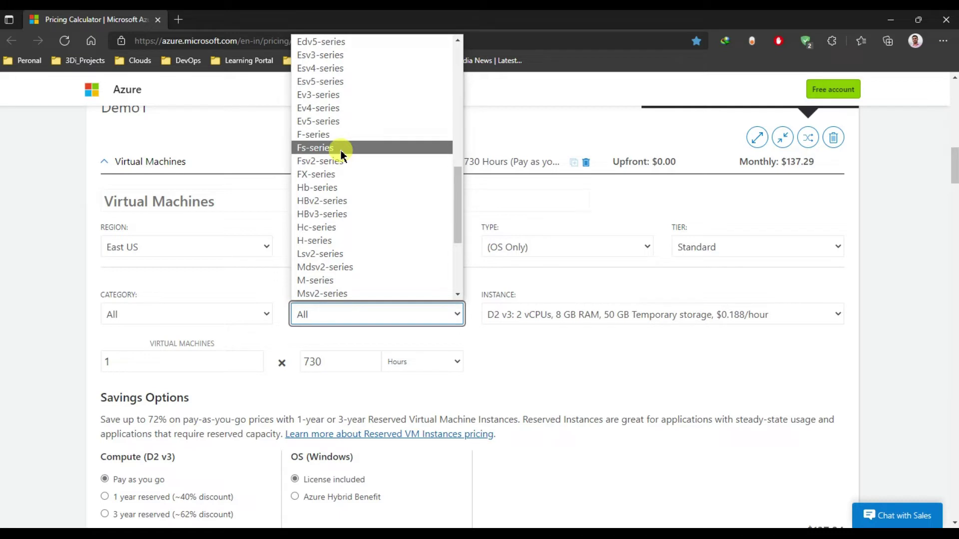
left_click(342, 149)
left_click(585, 317)
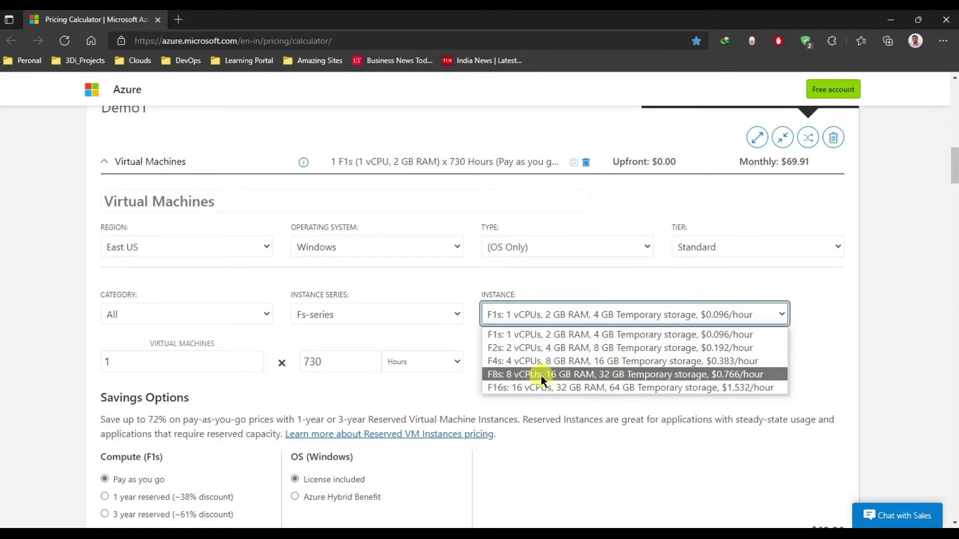
left_click(605, 373)
- Expand the virtual machine's Managed Disks section and set the disk tier to Standard SSD
scroll(575, 354, "down", 3)
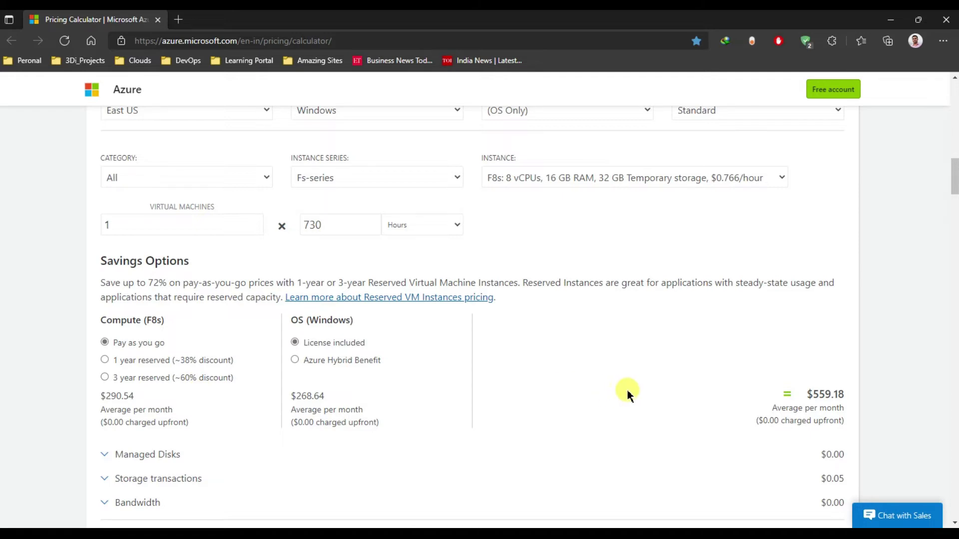
scroll(663, 369, "down", 1)
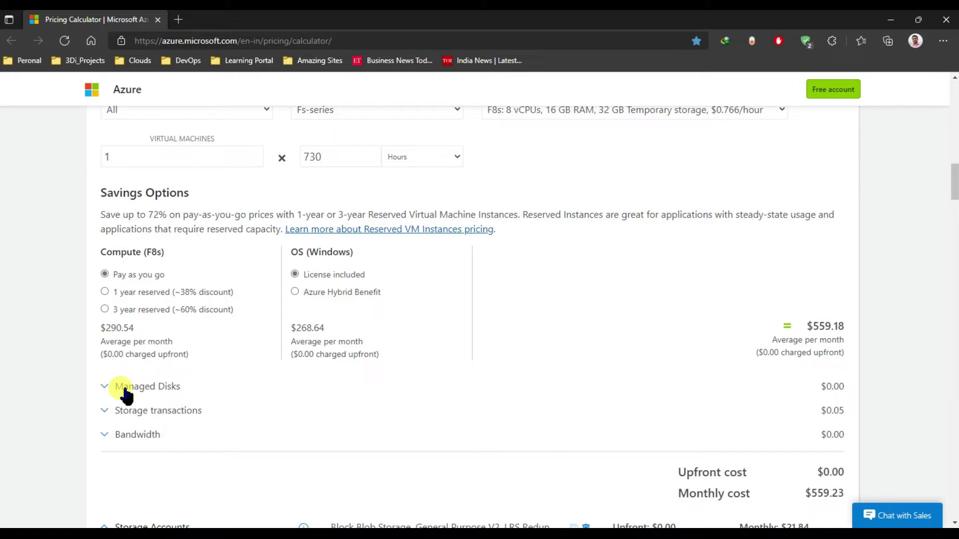
scroll(638, 381, "up", 3)
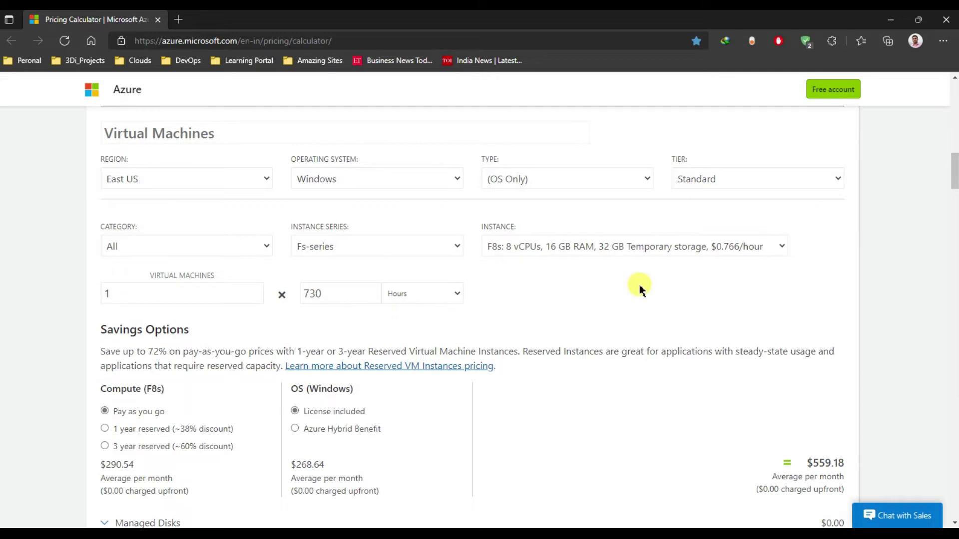
scroll(639, 287, "down", 1)
scroll(314, 474, "down", 3)
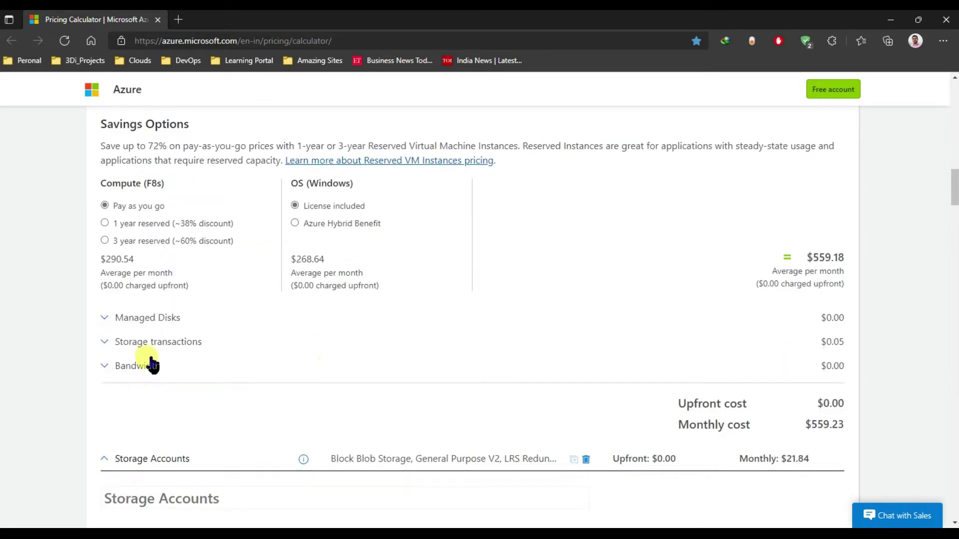
left_click(139, 324)
left_click(219, 373)
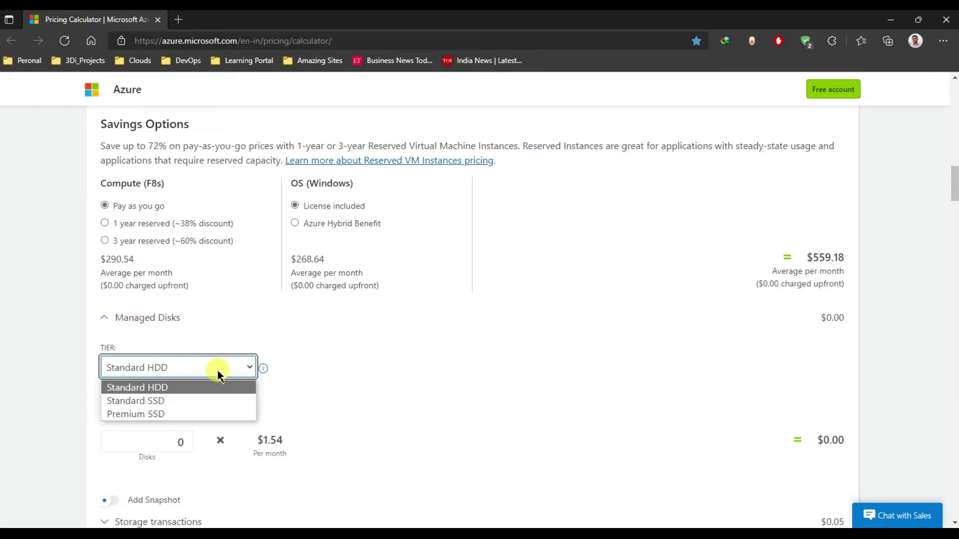
left_click(186, 401)
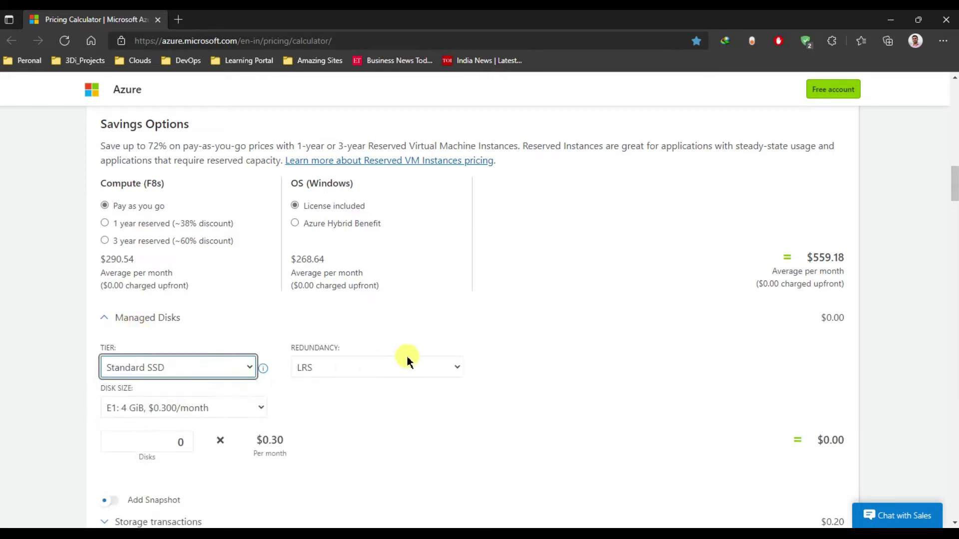
- Review the redundancy options for the managed disk without changing the selection
left_click(407, 358)
left_click(435, 360)
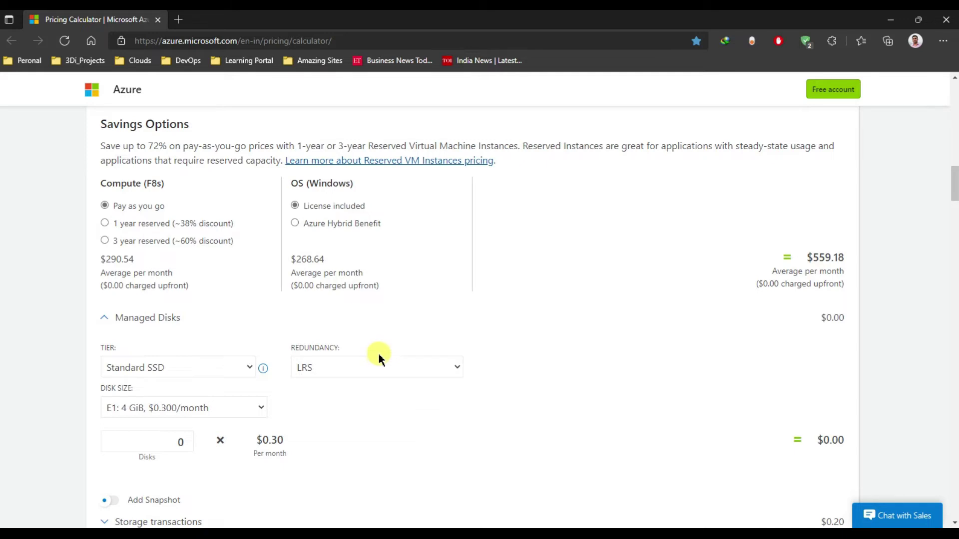
left_click(423, 378)
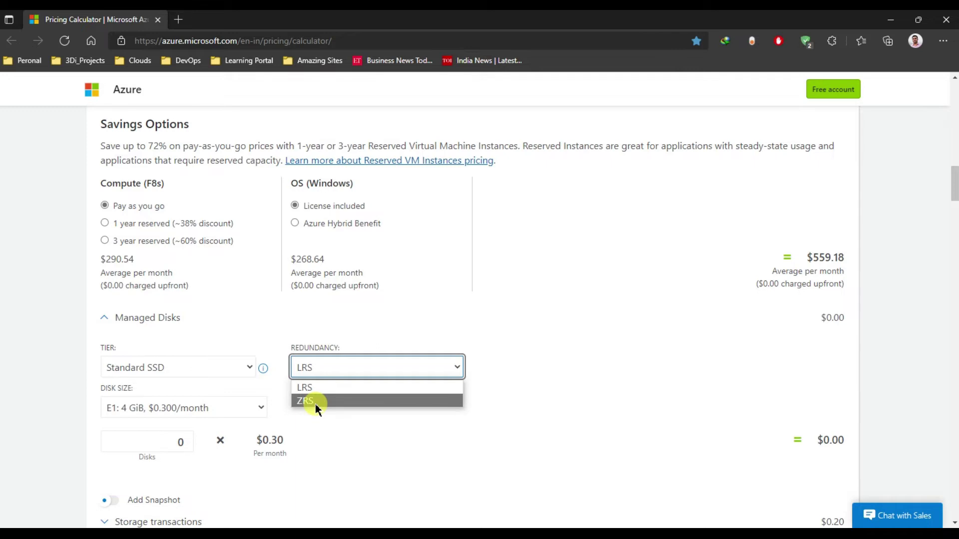
left_click(591, 350)
- Set the managed disk size to E10: 128 GiB and the number of disks to 1
scroll(591, 350, "down", 1)
left_click(182, 338)
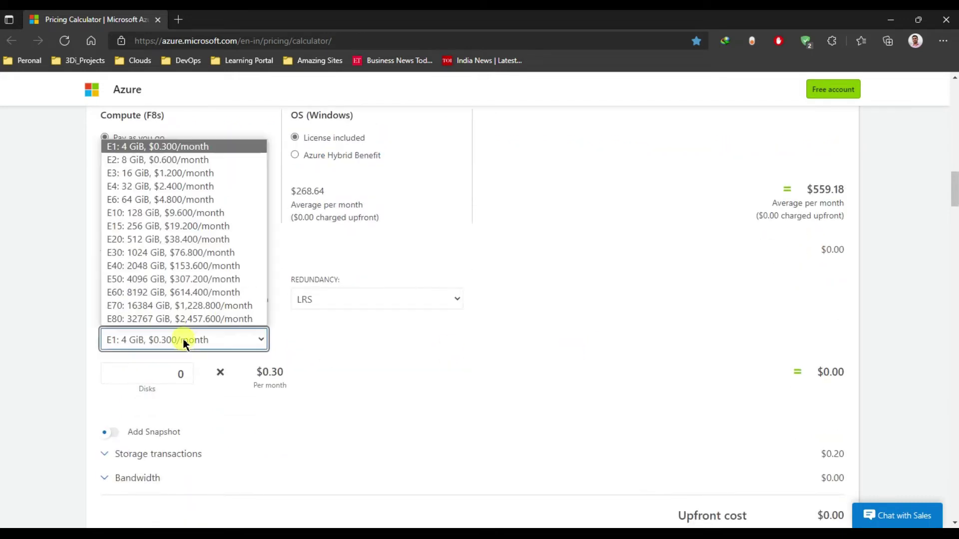
left_click(177, 213)
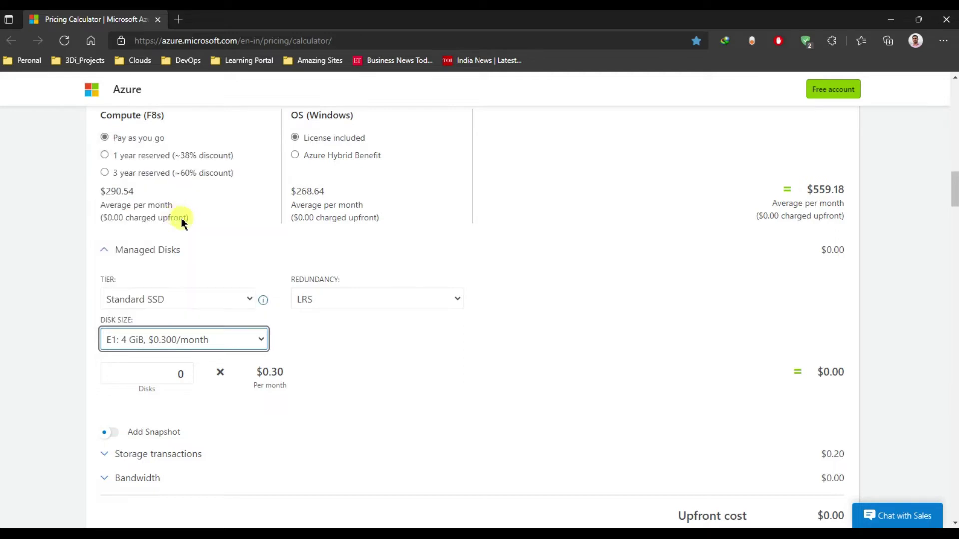
double_click(183, 377)
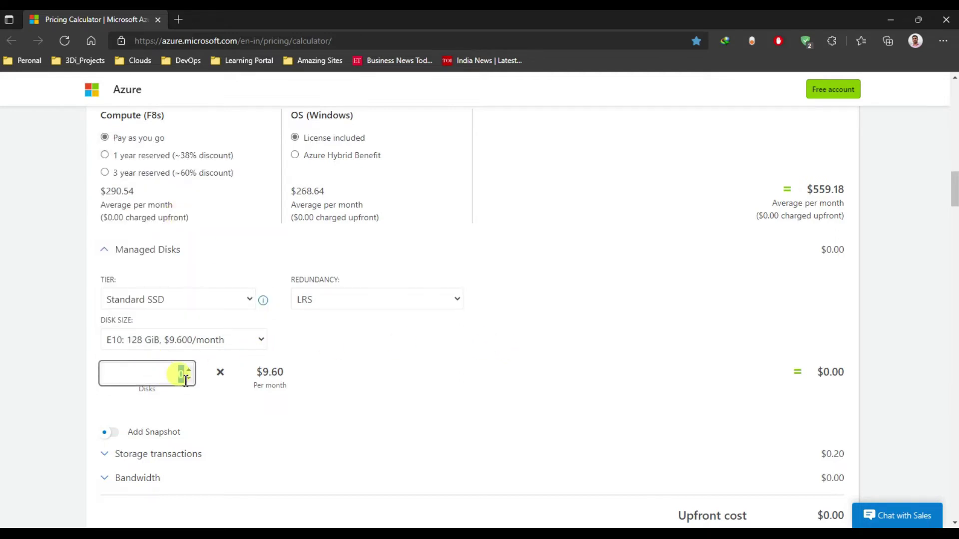
type("1")
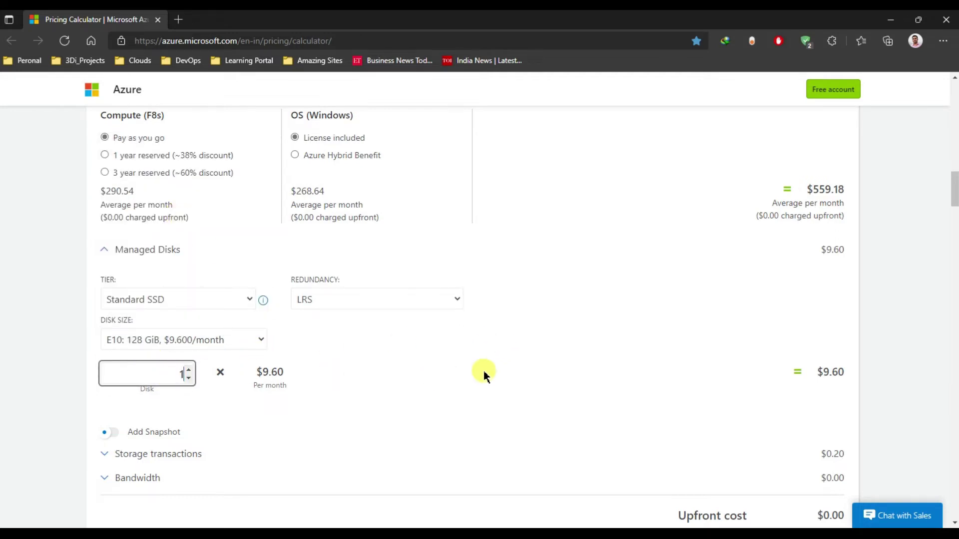
left_click(483, 376)
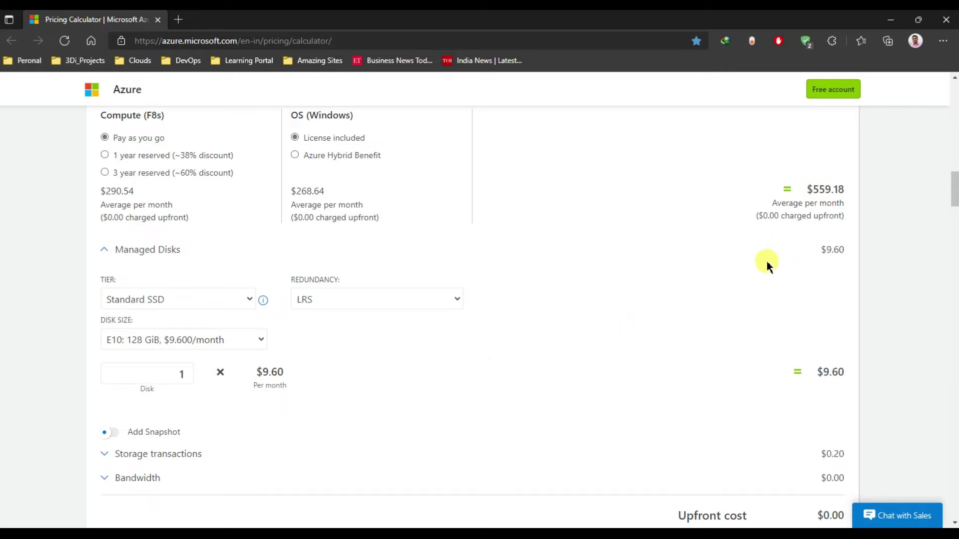
- Set the number of managed disks to 0 to compare the disk cost, and return it to 1
left_click_drag(817, 372, 838, 373)
double_click(183, 375)
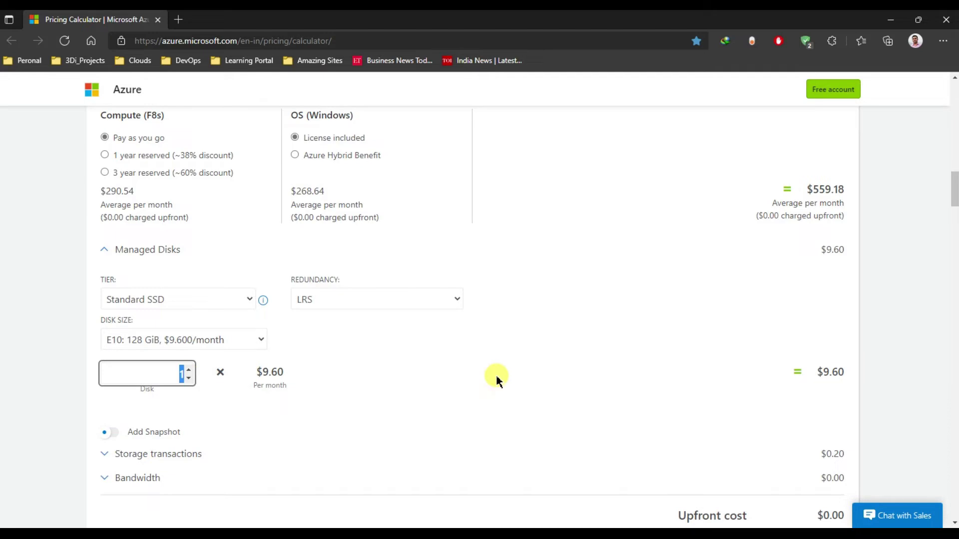
type("0")
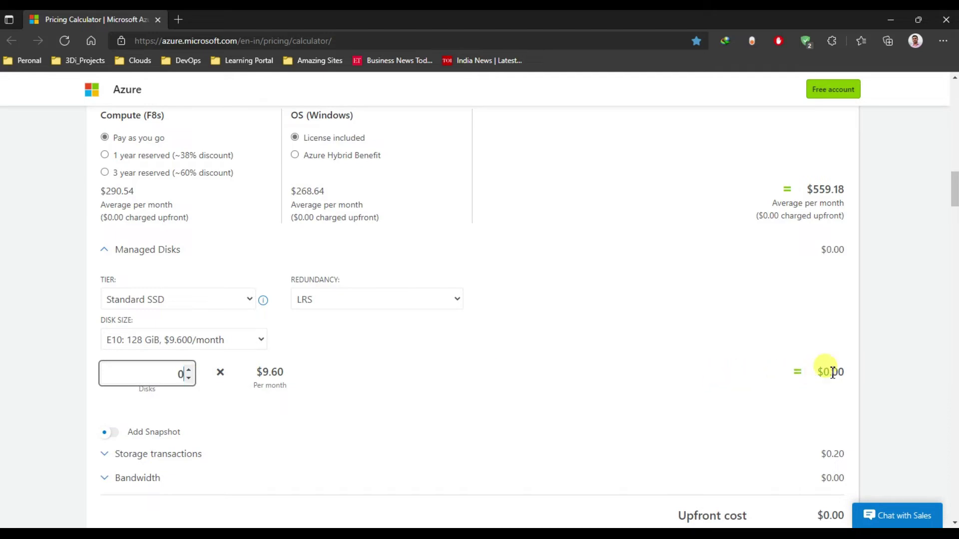
left_click(187, 372)
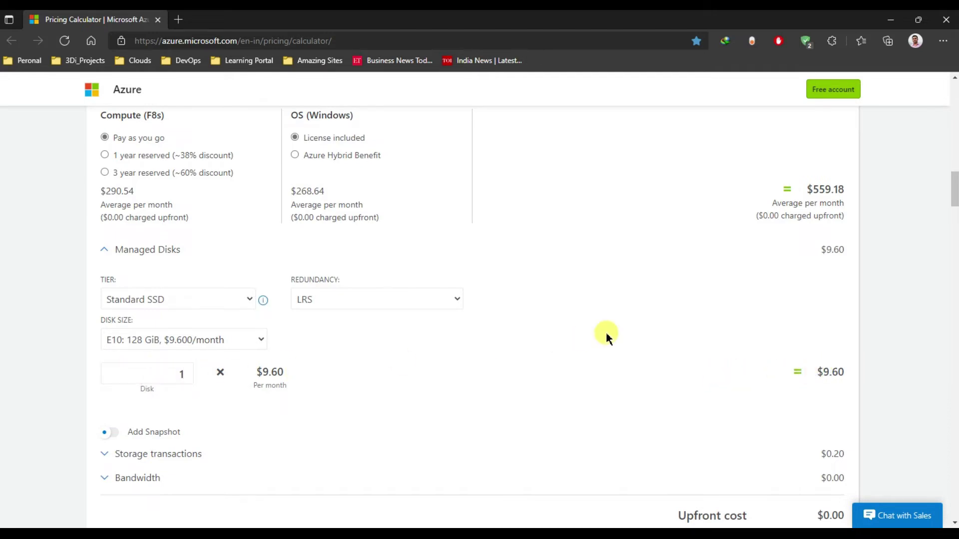
- Check the virtual machine's Storage transactions settings and collapse the section again
scroll(604, 323, "down", 1)
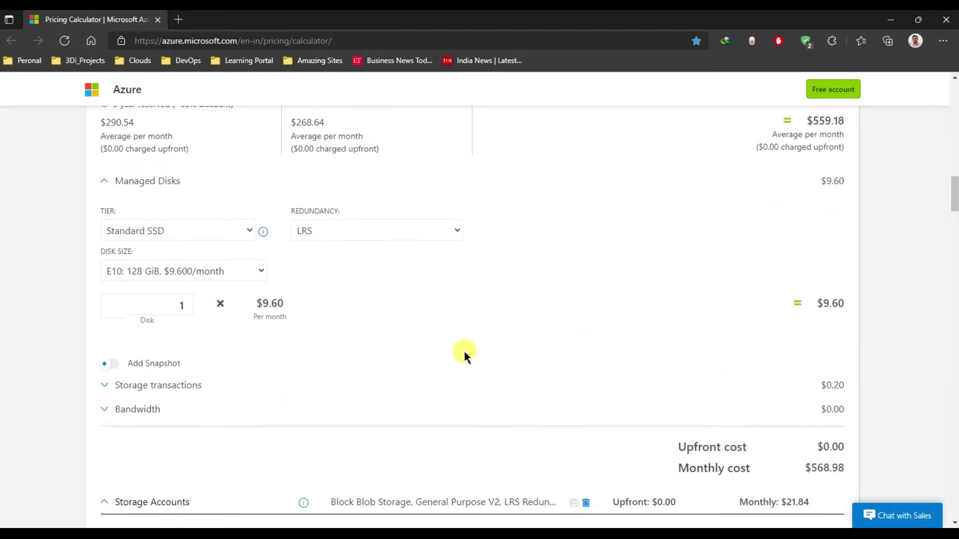
left_click(104, 387)
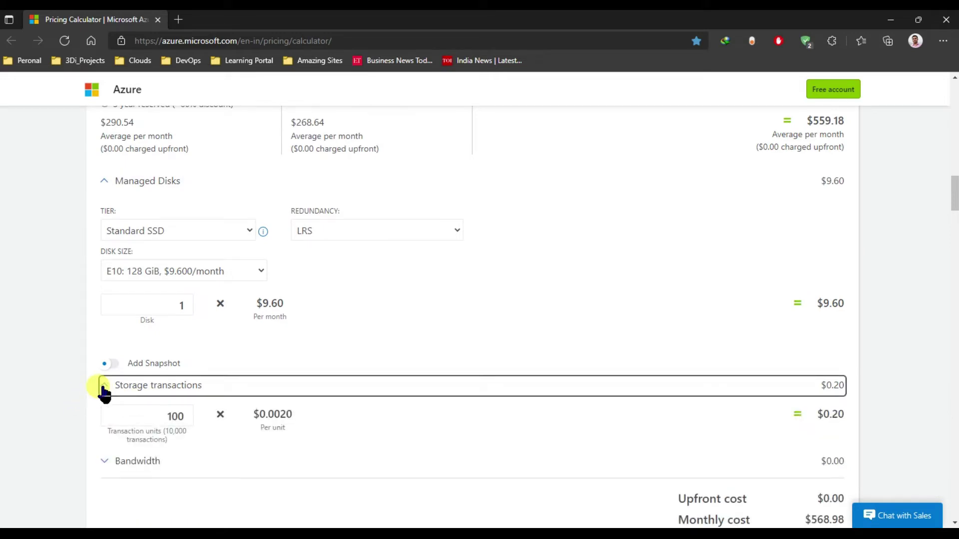
left_click(104, 388)
- In the Bandwidth section, set the destination region to West US and the outbound data transfer to 10 GB
left_click(104, 408)
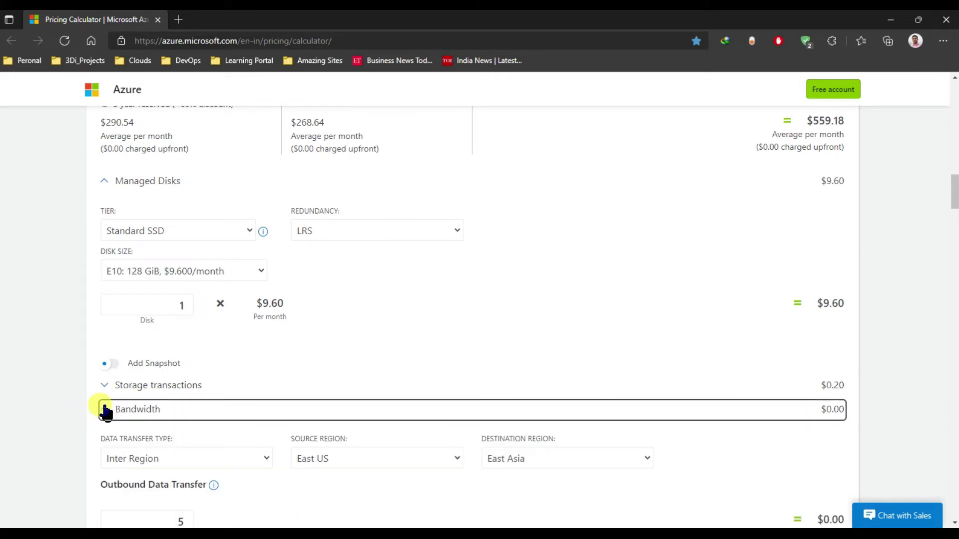
scroll(120, 412, "down", 1)
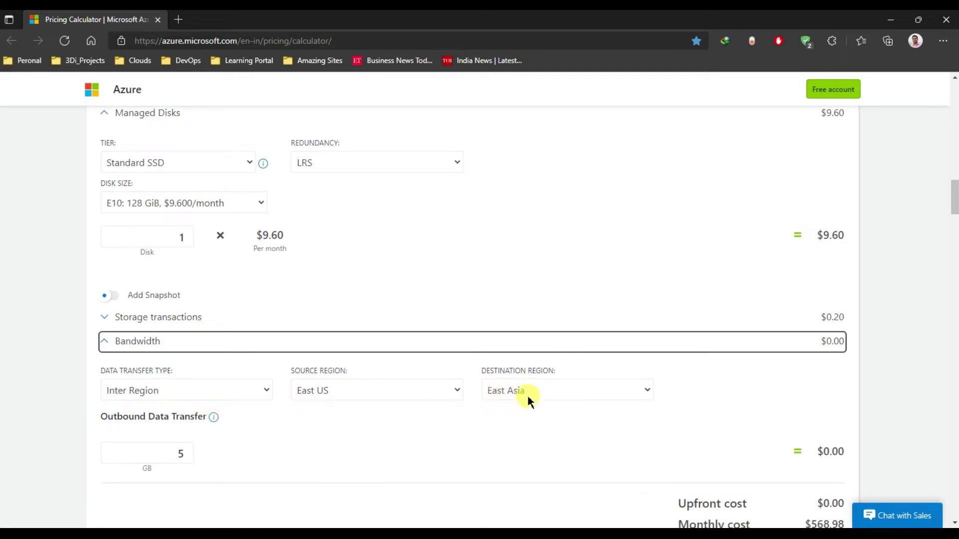
left_click(571, 395)
scroll(533, 230, "up", 8)
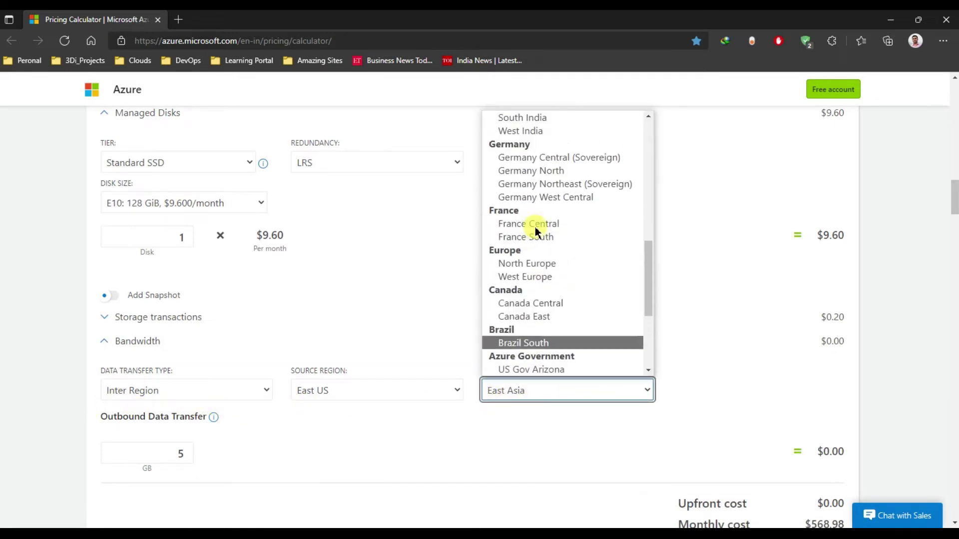
scroll(535, 230, "up", 4)
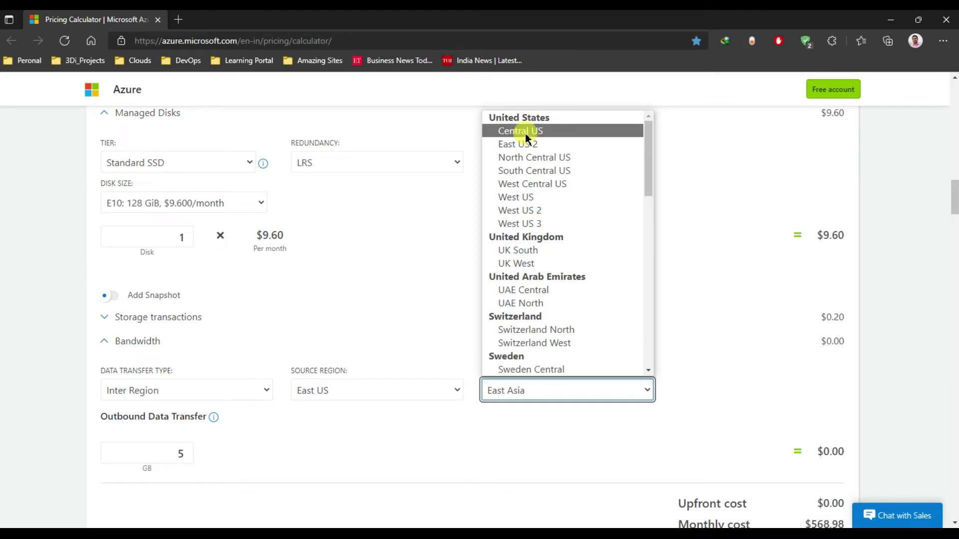
left_click(574, 199)
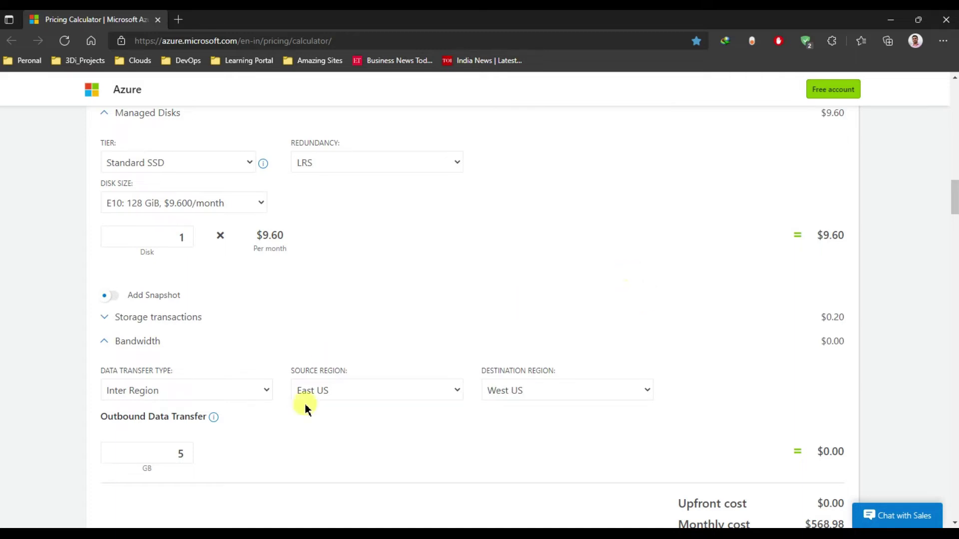
left_click(193, 460)
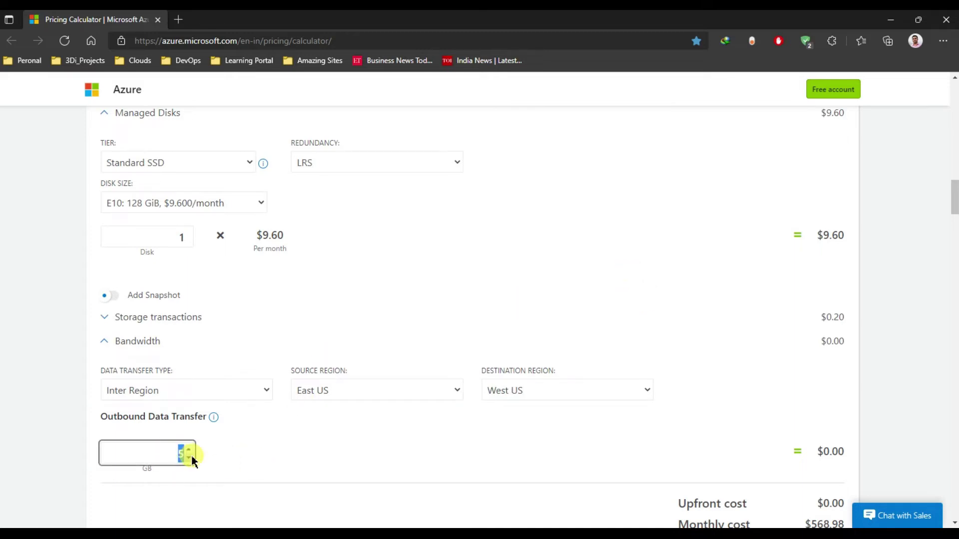
type("10")
left_click(473, 451)
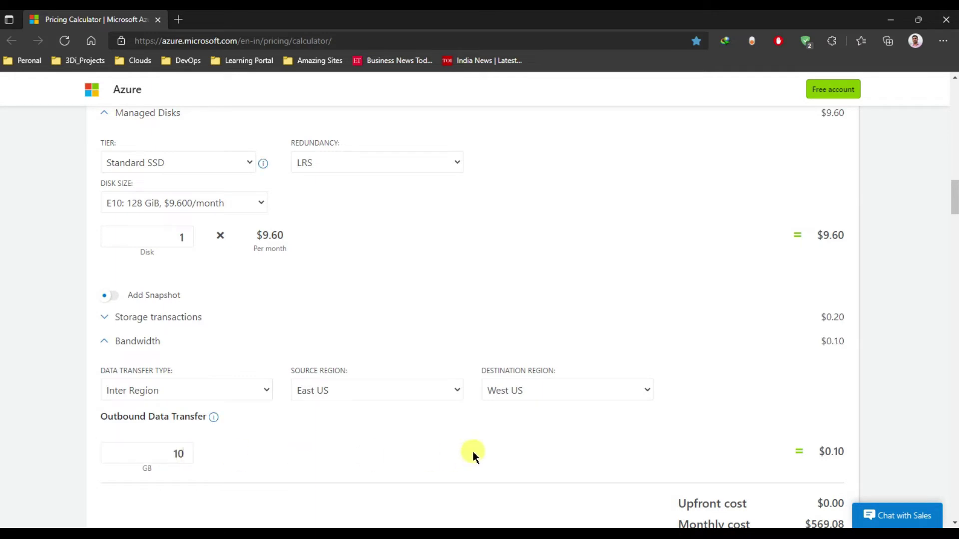
- Check the virtual machine's average monthly cost and switch its compute savings option to 1 year reserved
scroll(663, 420, "up", 5)
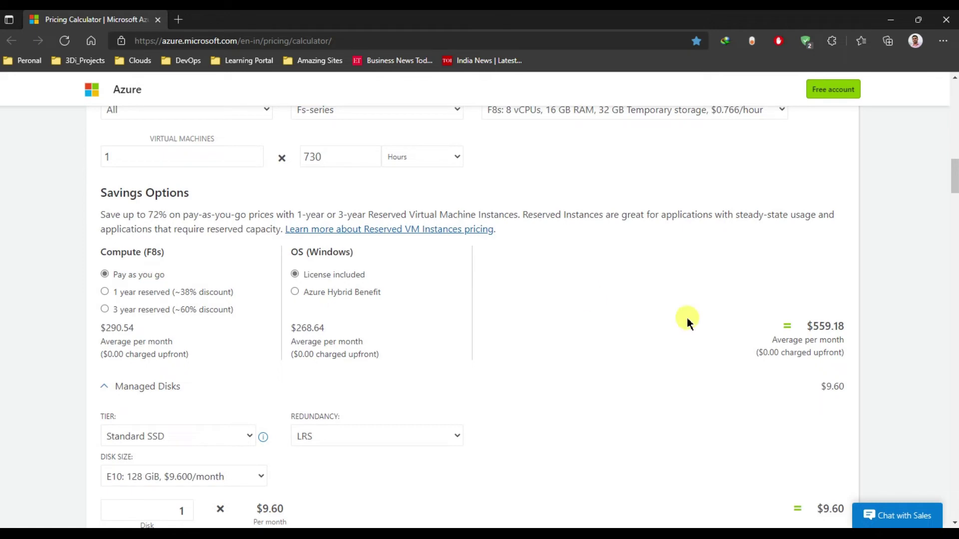
left_click_drag(816, 327, 847, 332)
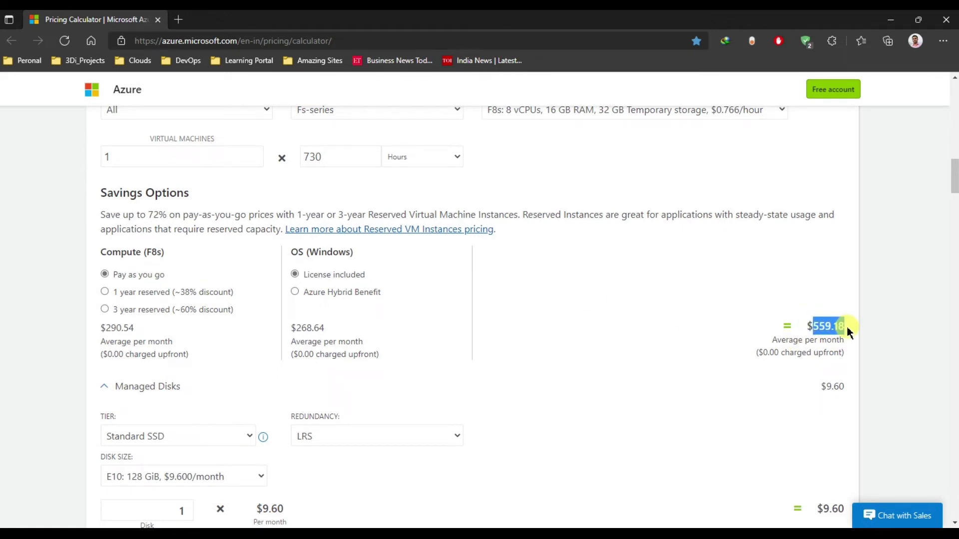
left_click(697, 332)
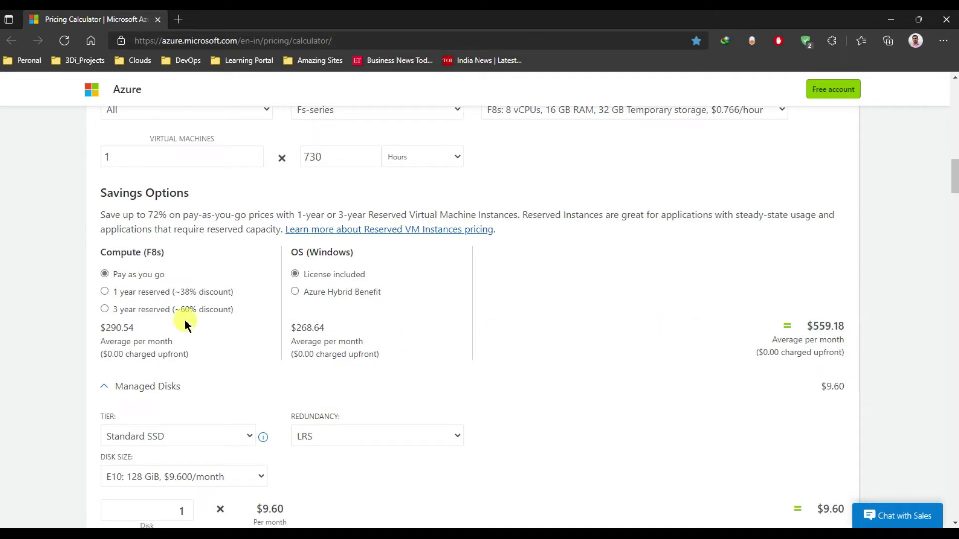
left_click(165, 295)
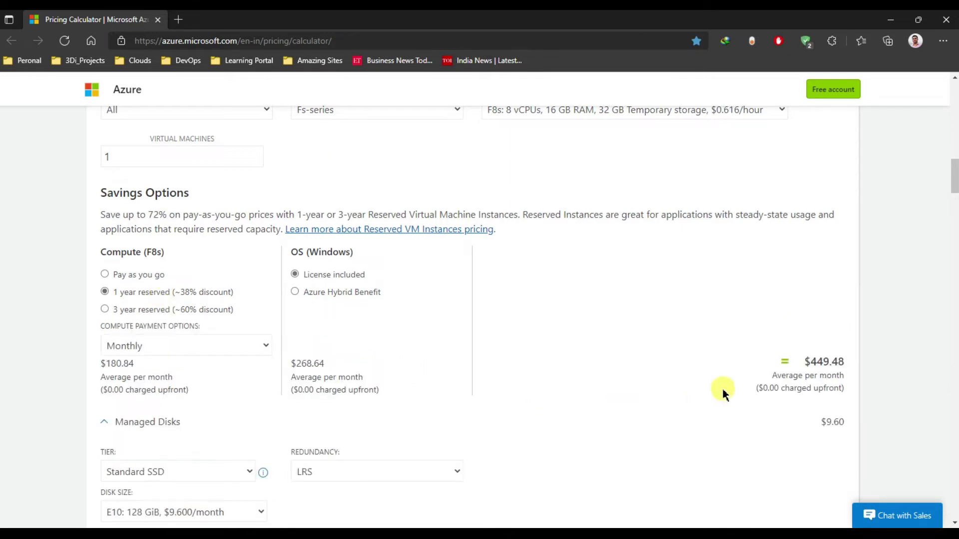
- Switch the virtual machine's compute savings option to 3 year reserved, checking its average monthly cost and the available payment options
left_click_drag(810, 363, 845, 361)
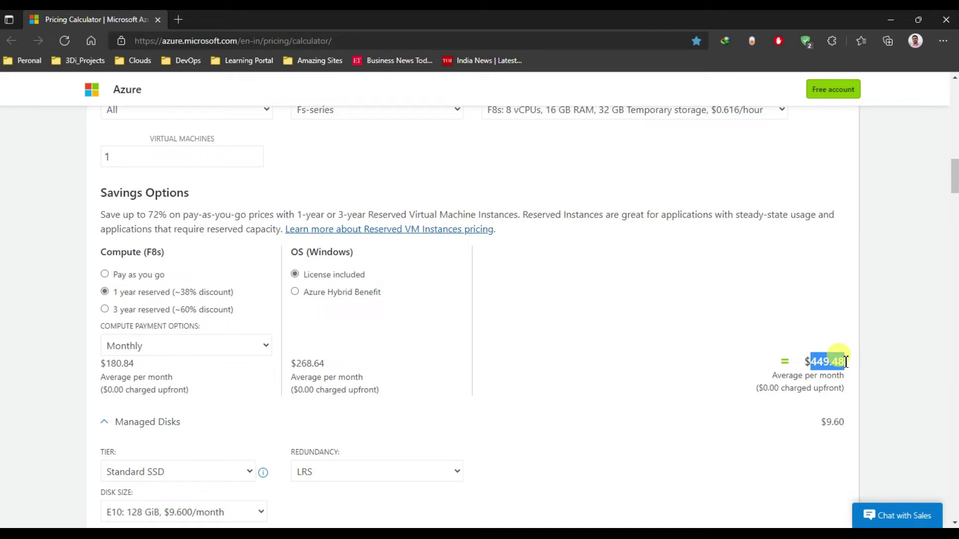
left_click(667, 376)
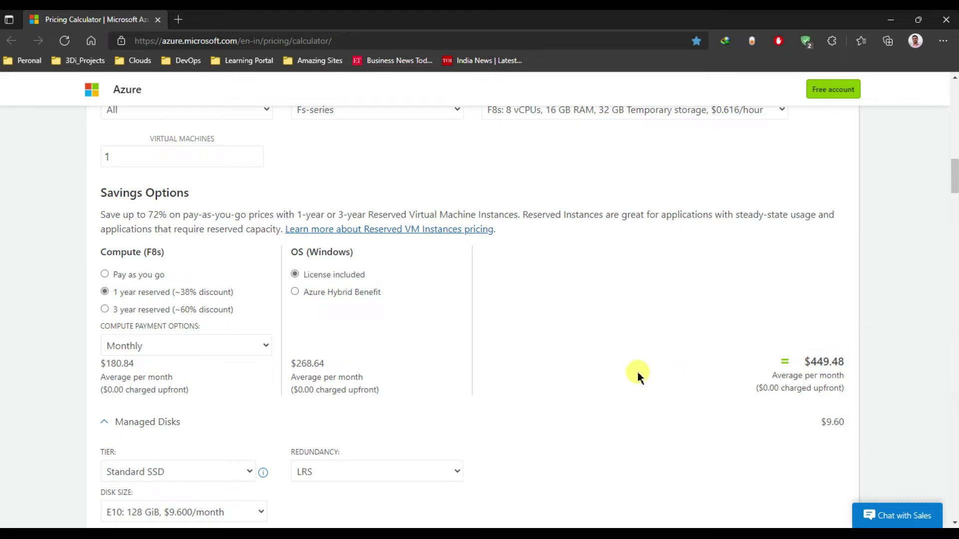
left_click(185, 314)
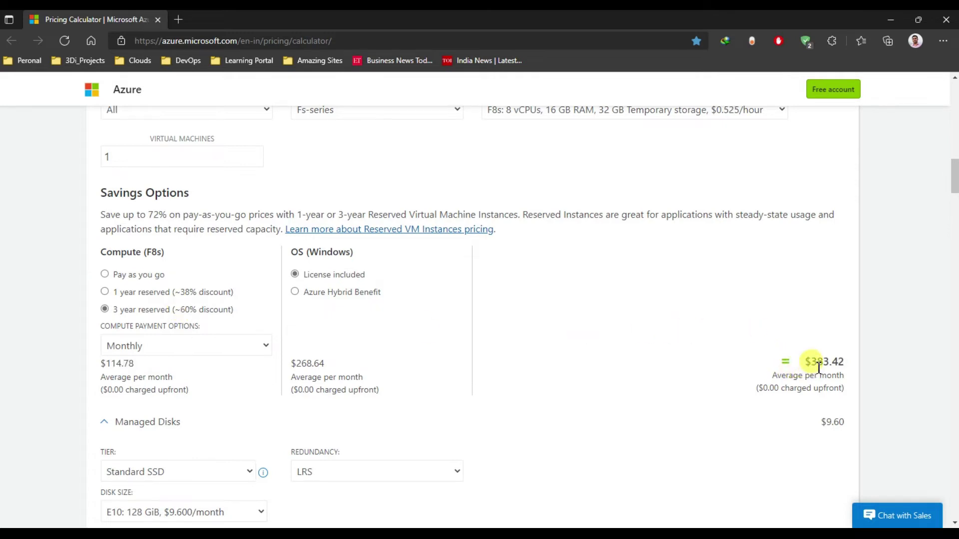
left_click_drag(812, 363, 848, 366)
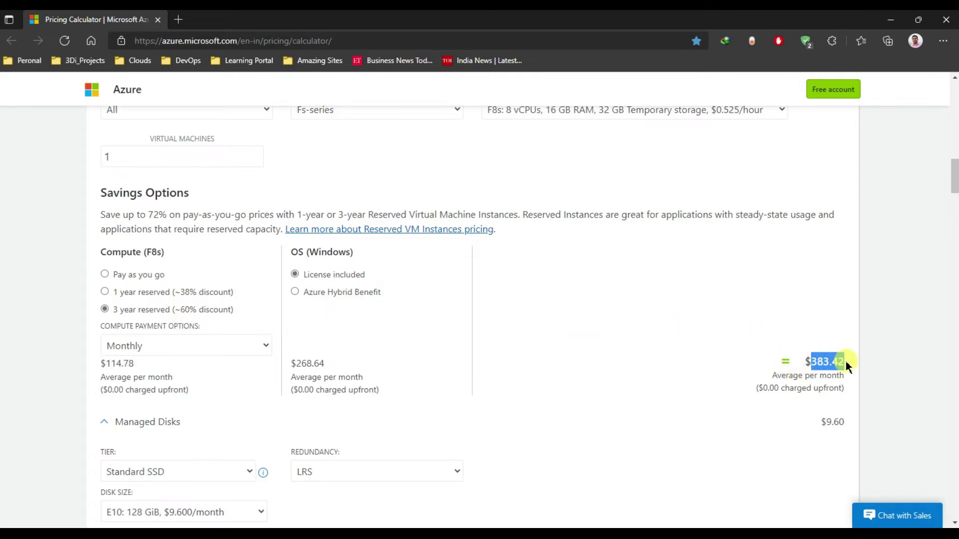
left_click(645, 368)
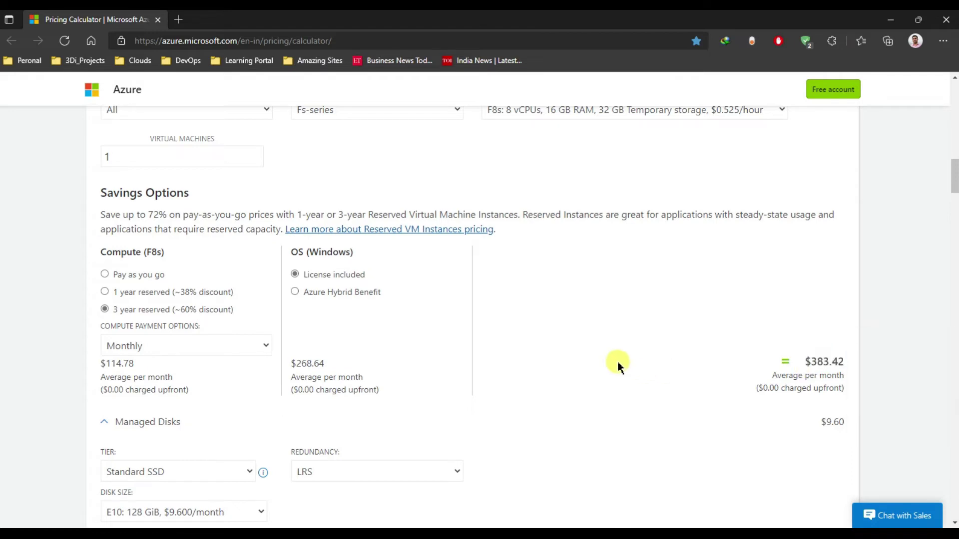
left_click(211, 345)
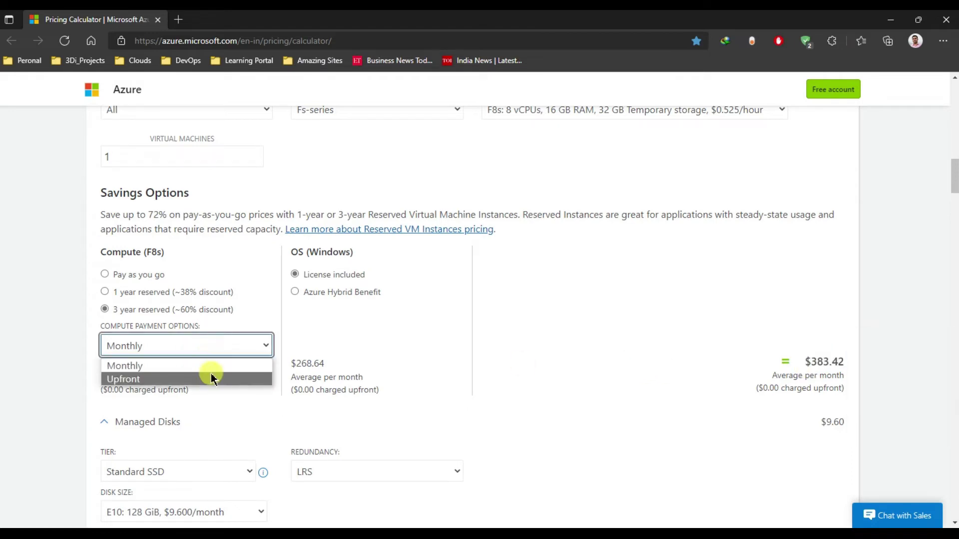
left_click(554, 342)
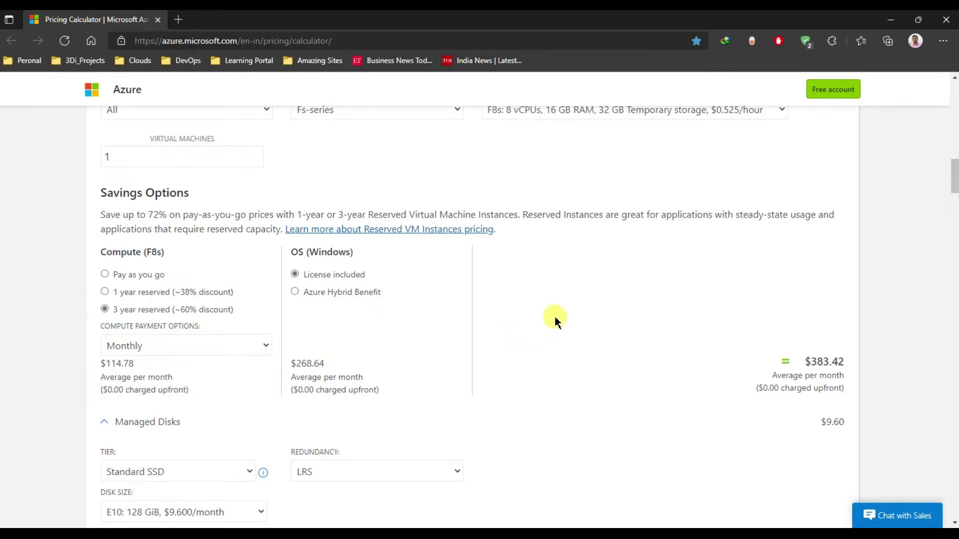
- Examine the storage types and performance tiers available in the Storage Accounts section
scroll(556, 318, "down", 9)
scroll(556, 316, "down", 5)
scroll(551, 307, "down", 2)
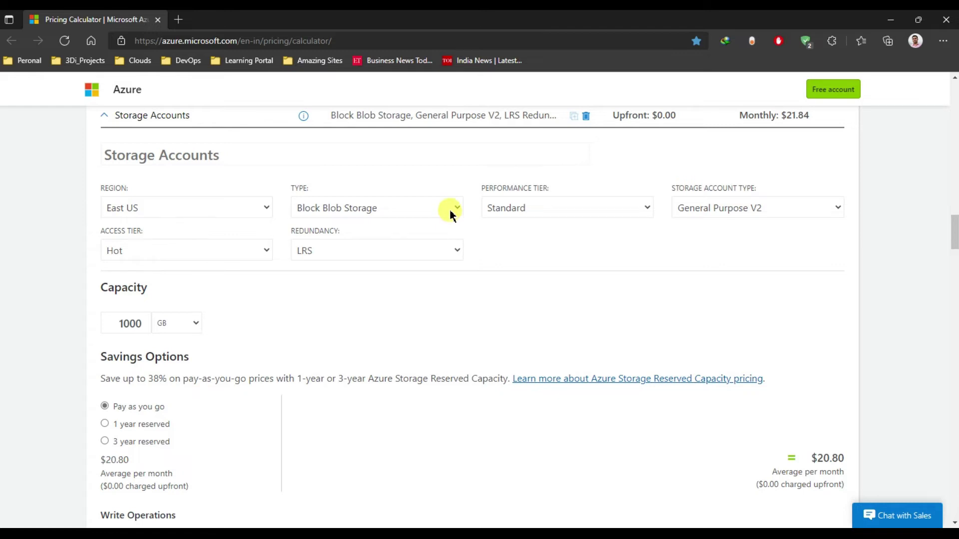
left_click(449, 215)
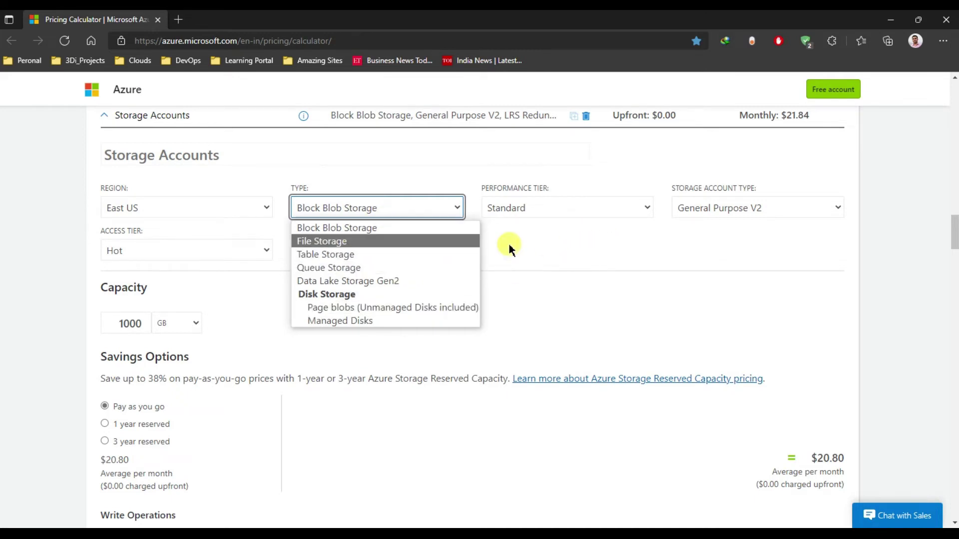
left_click(555, 244)
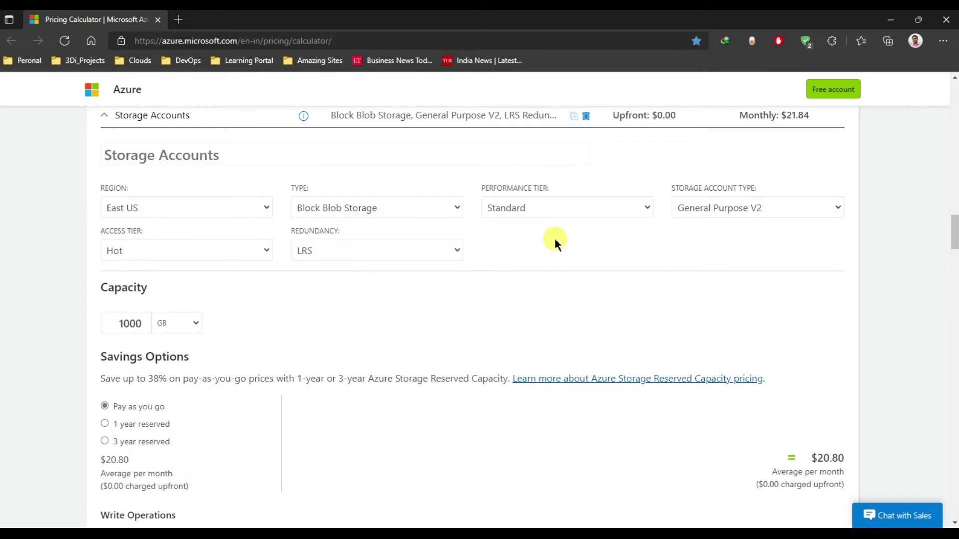
left_click(631, 214)
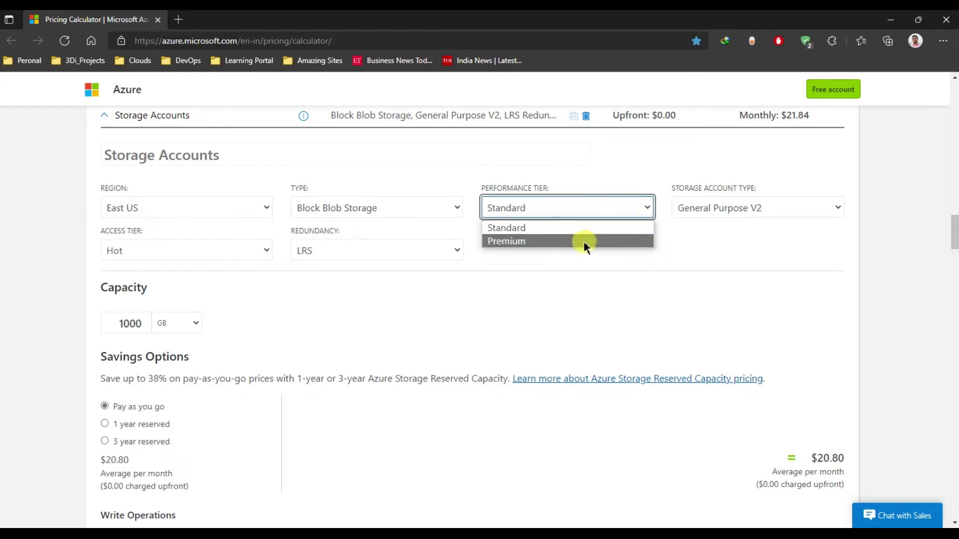
left_click(619, 326)
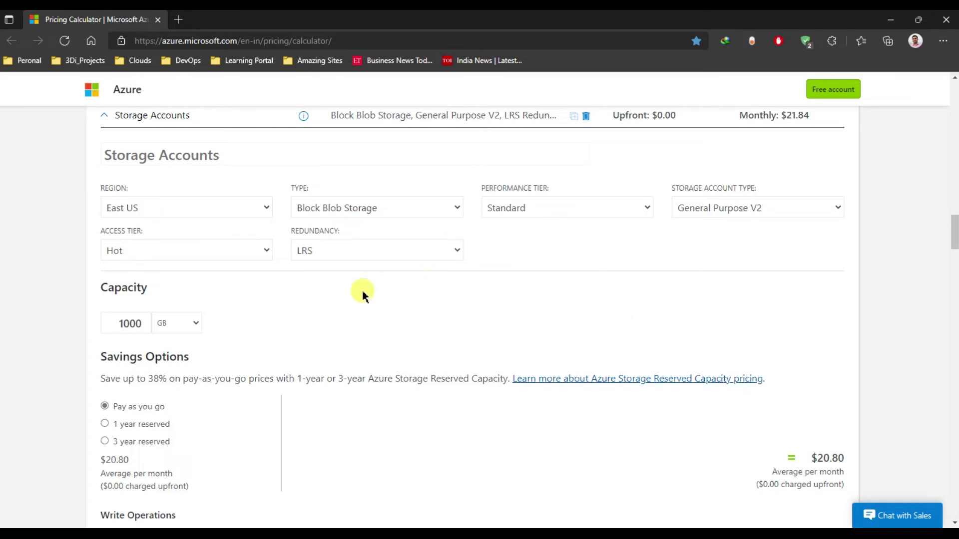
- Set the storage account's capacity to 100 GB and check its average monthly cost
left_click_drag(138, 324, 143, 344)
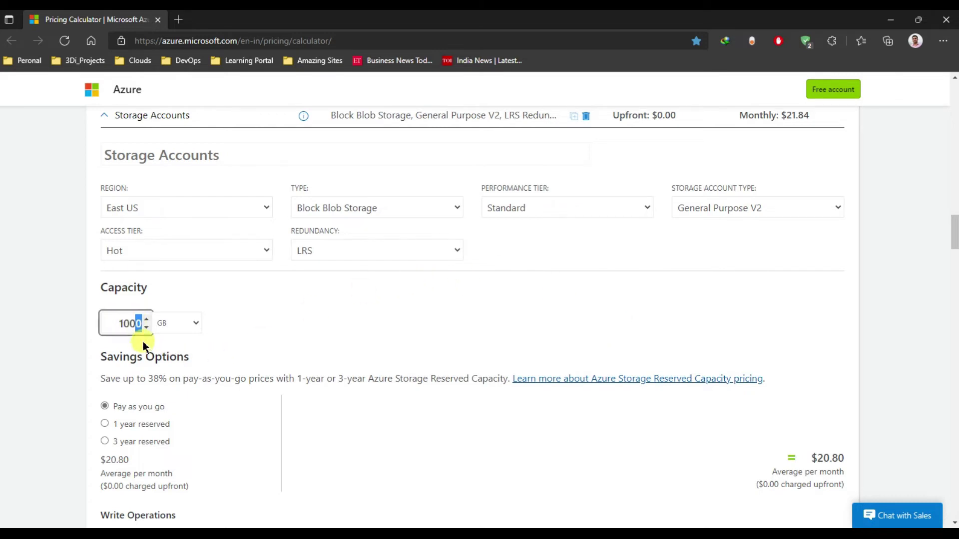
key("BackSpace")
left_click(396, 327)
left_click_drag(821, 457, 842, 458)
right_click(842, 458)
left_click(879, 440)
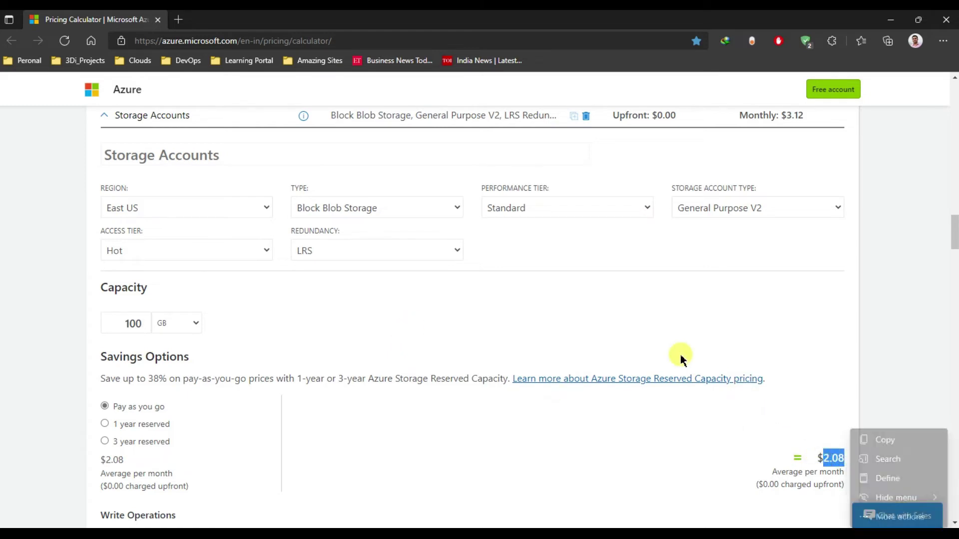
left_click(558, 325)
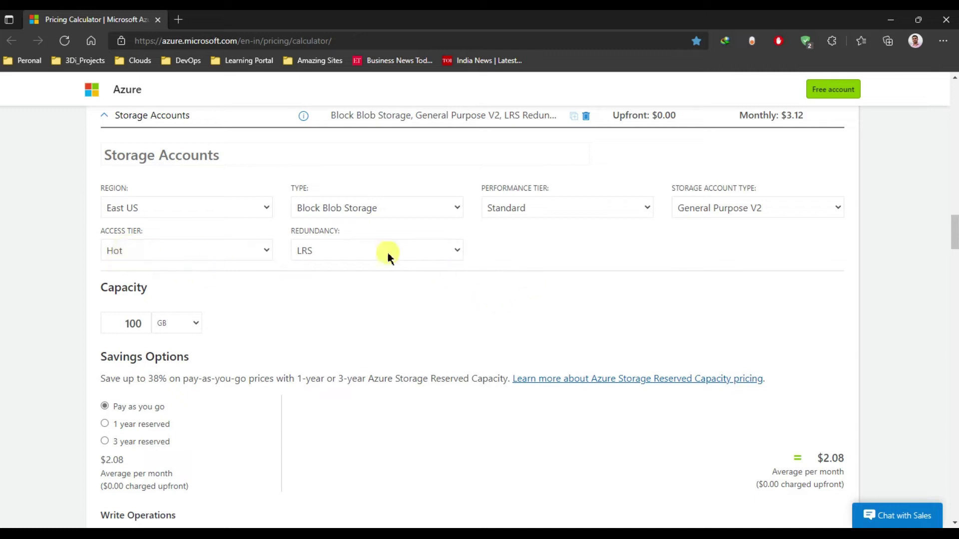
- Switch the storage account's performance tier to Premium to compare the capacity cost, and return it to Standard
left_click(552, 214)
left_click(529, 241)
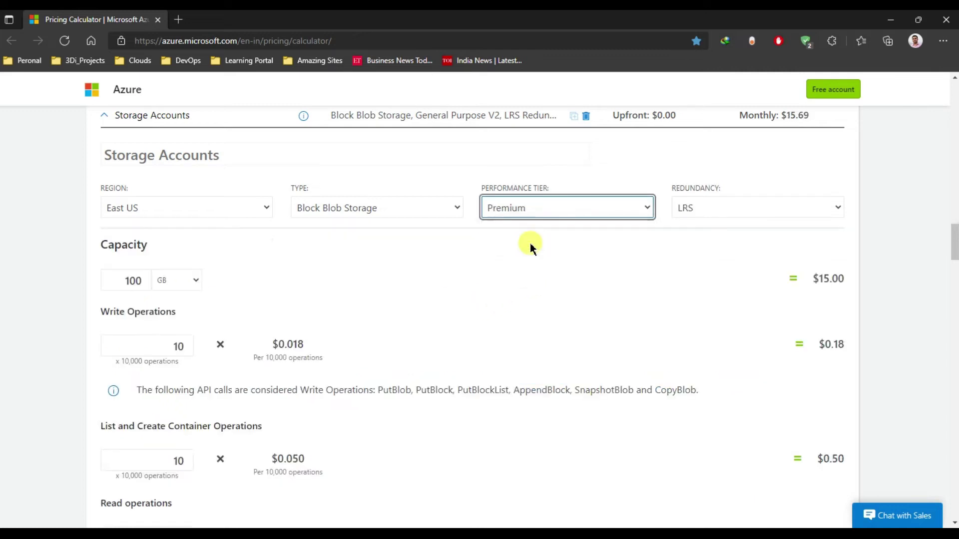
left_click(568, 286)
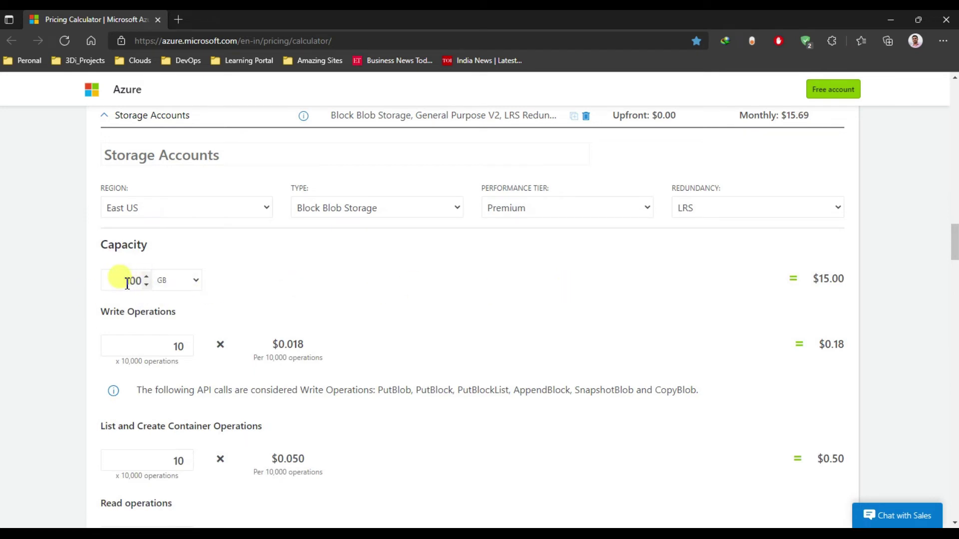
left_click_drag(819, 278, 843, 283)
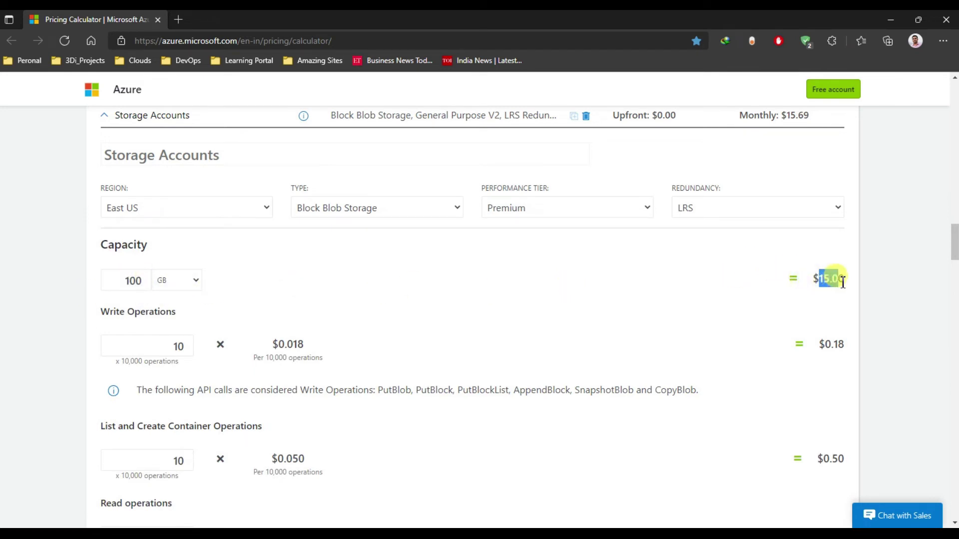
left_click(547, 281)
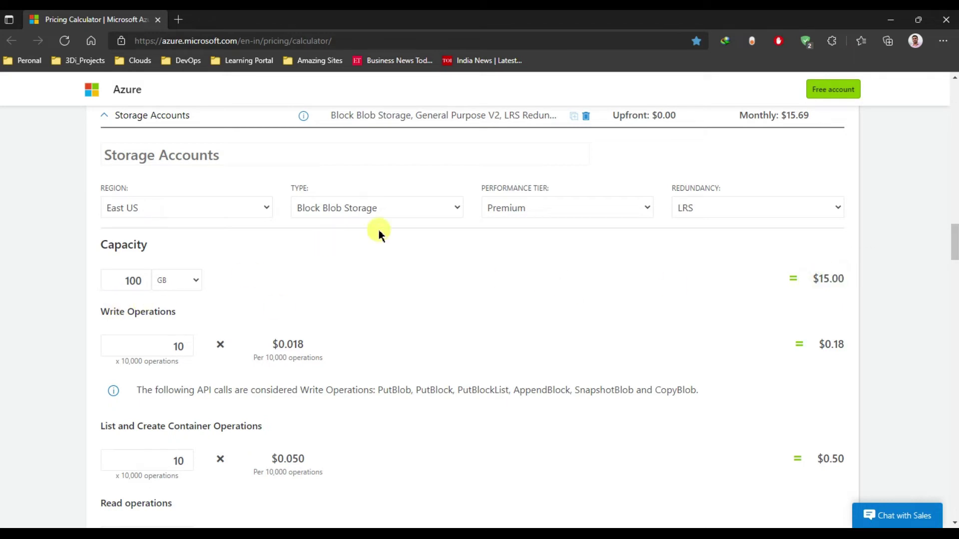
left_click(532, 212)
left_click(528, 226)
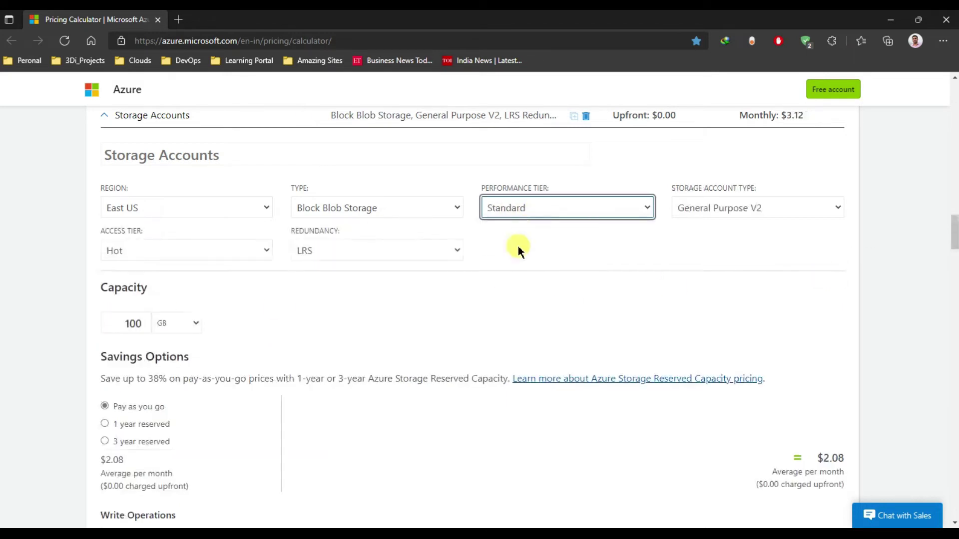
left_click(585, 256)
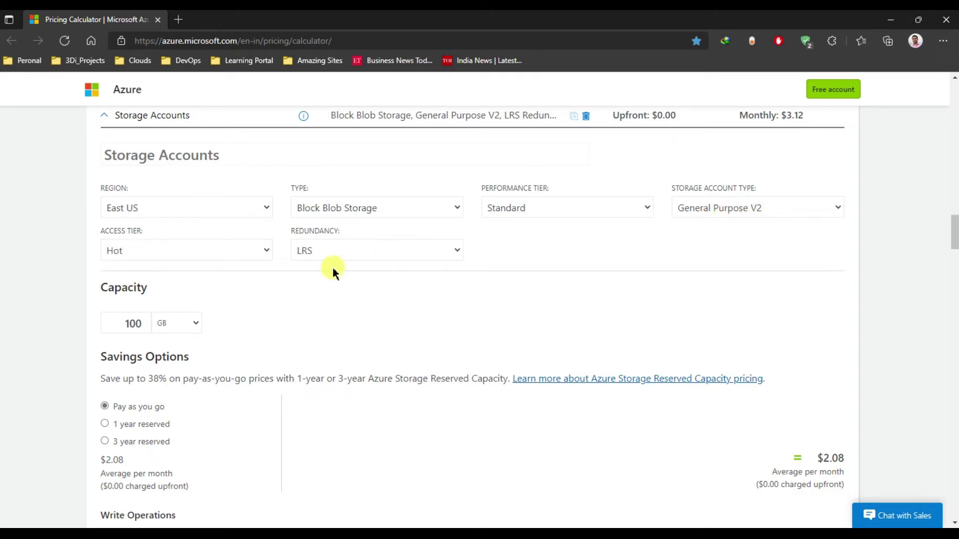
- Compare the storage account's monthly cost with the Cool and Archive access tiers, and return the tier to Hot
left_click(240, 255)
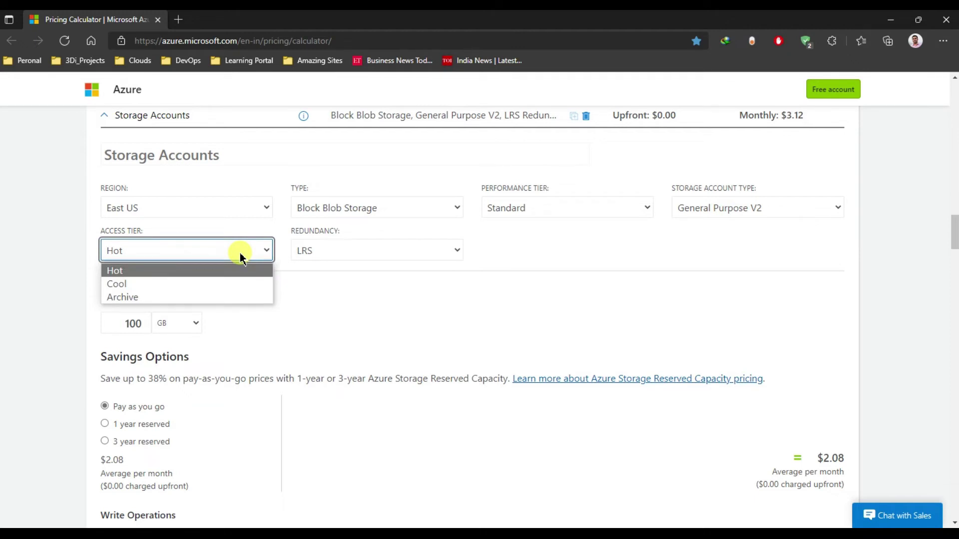
left_click(222, 283)
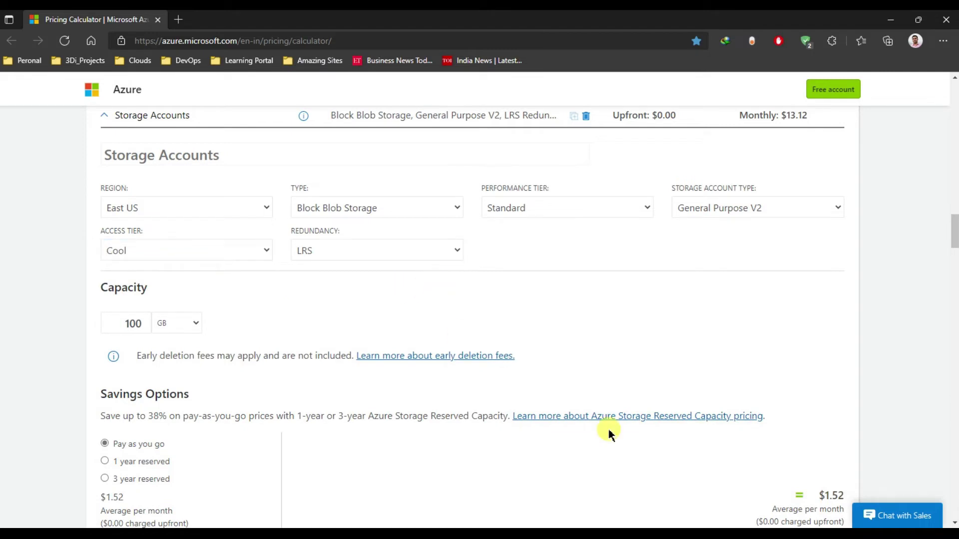
left_click_drag(825, 498, 846, 499)
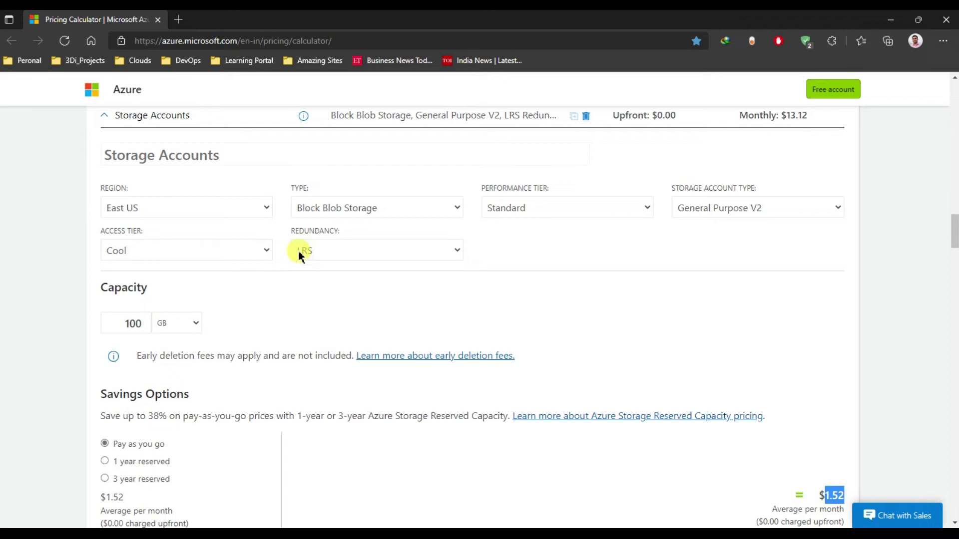
left_click(263, 249)
left_click(239, 297)
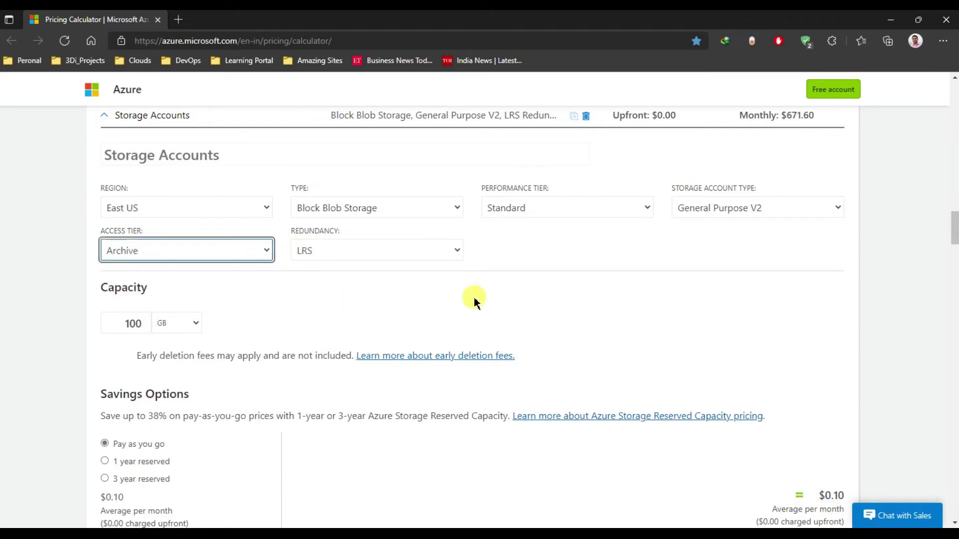
left_click_drag(825, 497, 839, 499)
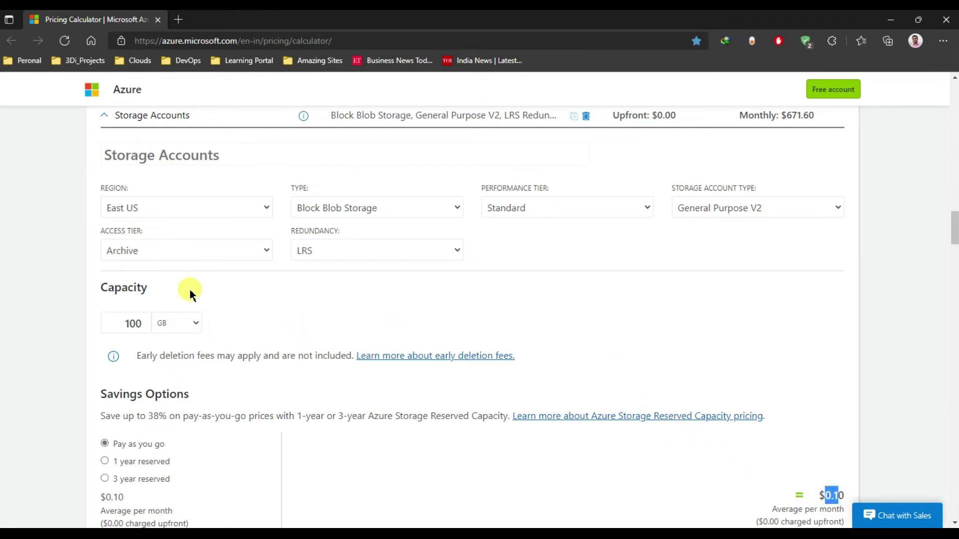
left_click(207, 253)
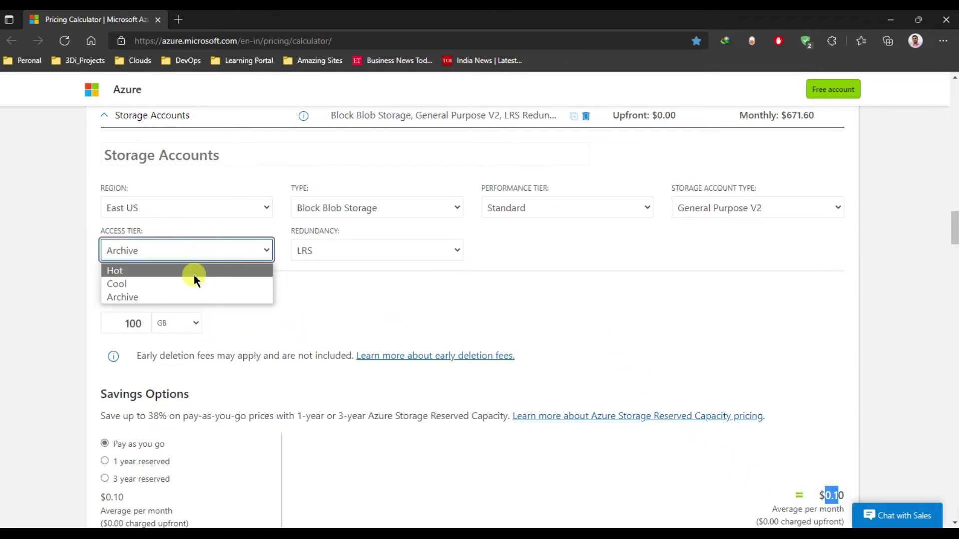
left_click(194, 274)
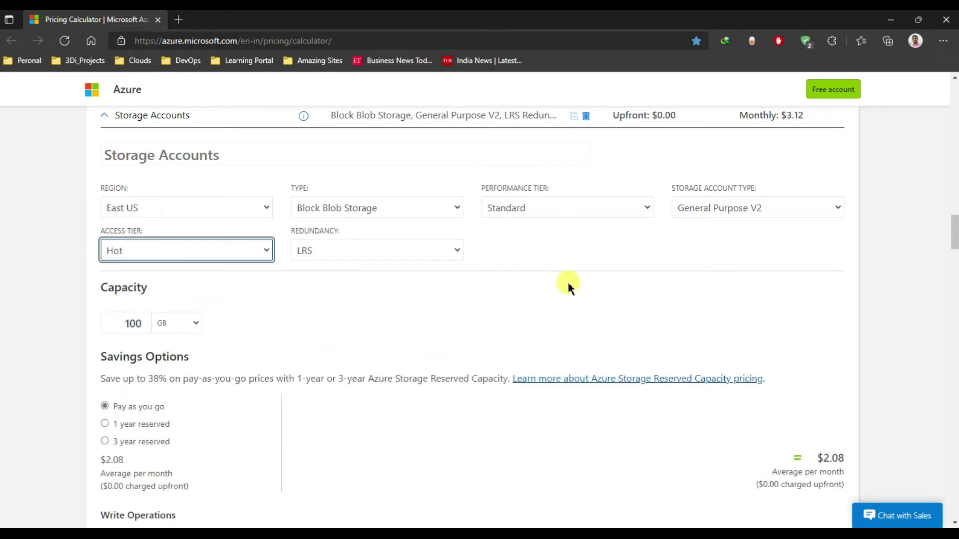
left_click(552, 292)
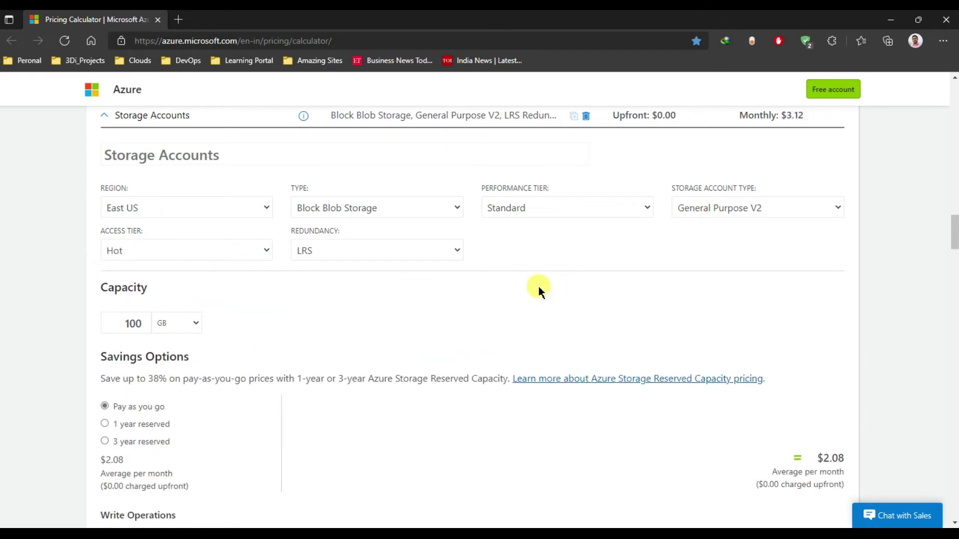
- Try the 1 year and 3 year reserved savings options for the storage account, and return to Pay as you go
scroll(538, 287, "down", 1)
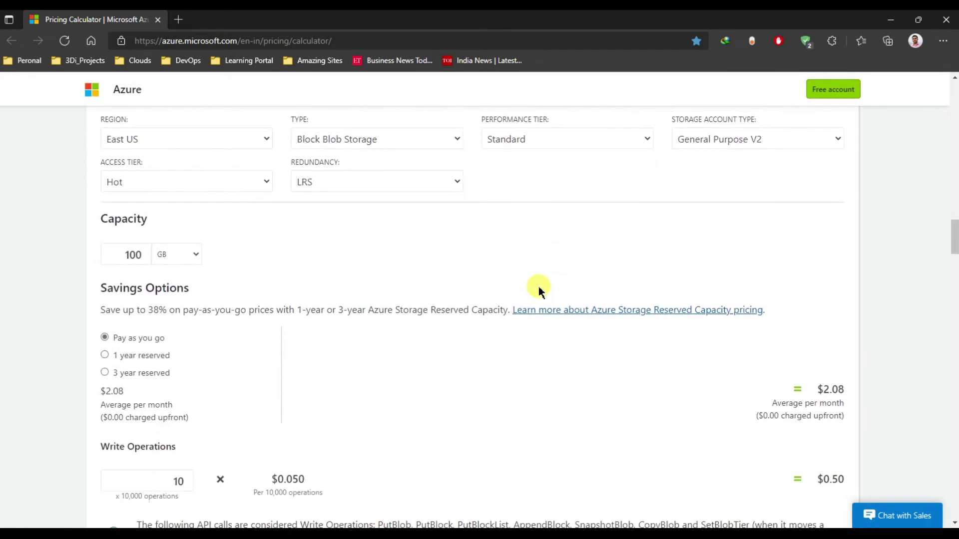
left_click(142, 357)
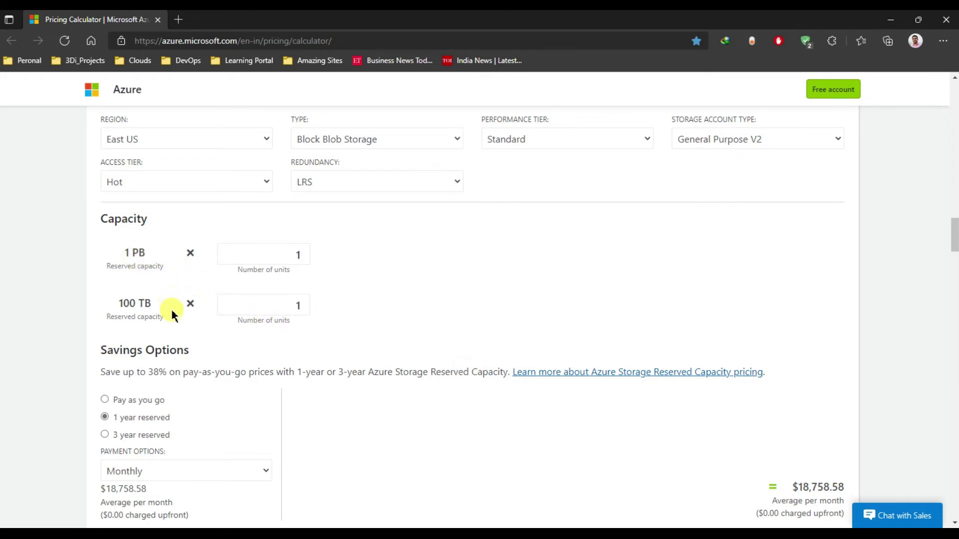
left_click(137, 437)
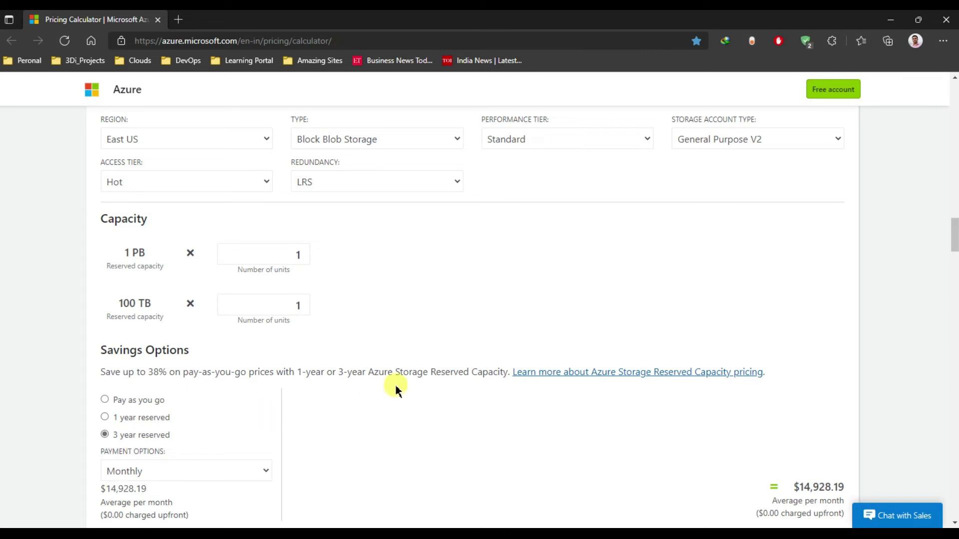
left_click(137, 402)
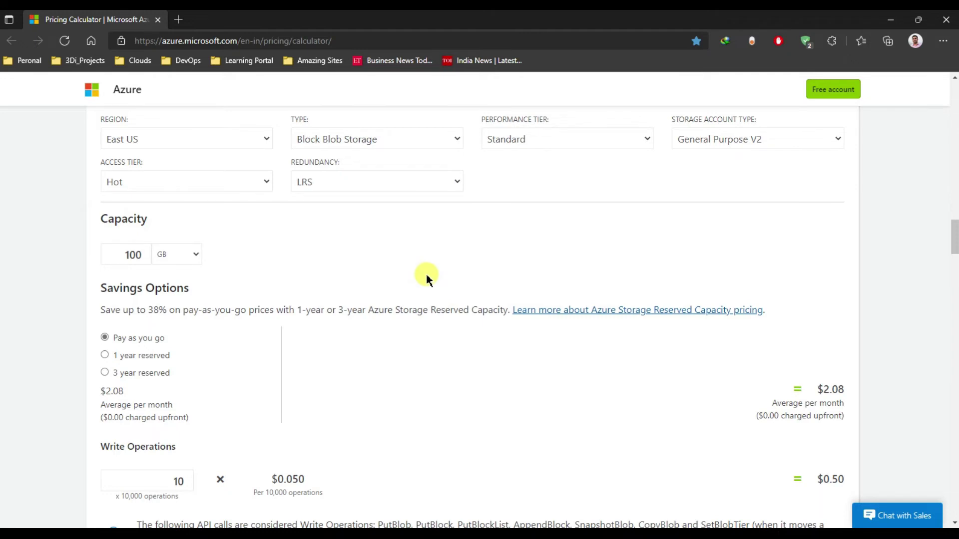
- Set the storage account's data retrieval and data write amounts to 100 GB each
double_click(132, 255)
left_click(429, 270)
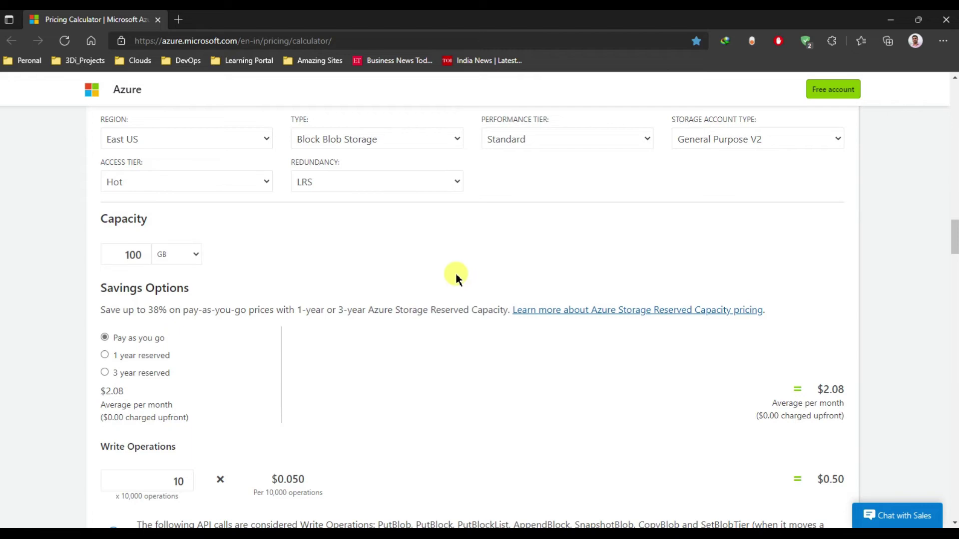
scroll(484, 296, "down", 8)
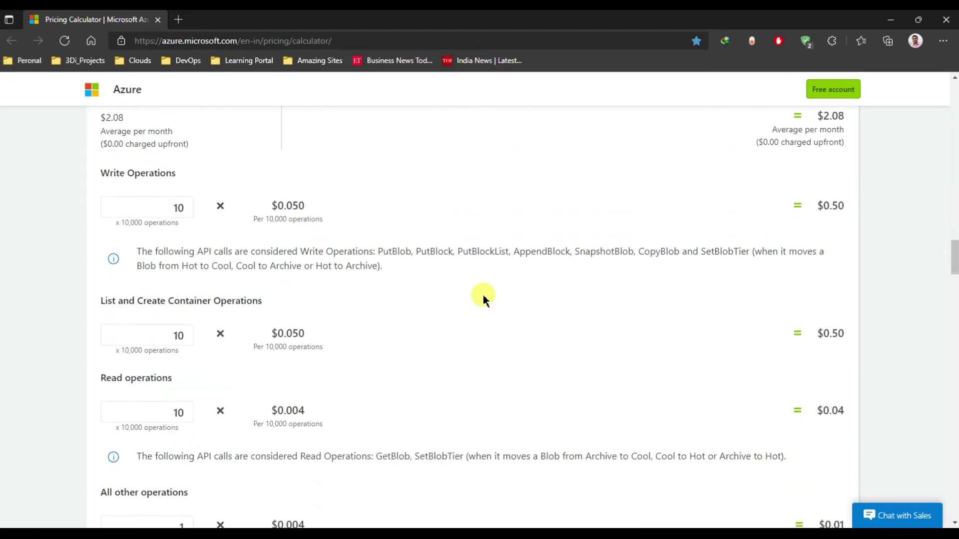
scroll(483, 298, "down", 3)
scroll(484, 294, "up", 1)
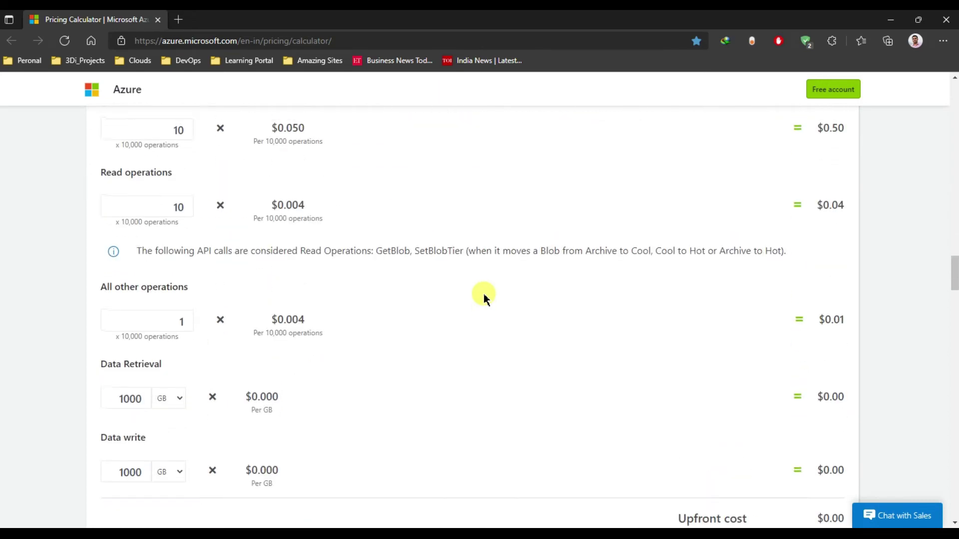
left_click_drag(142, 403, 135, 434)
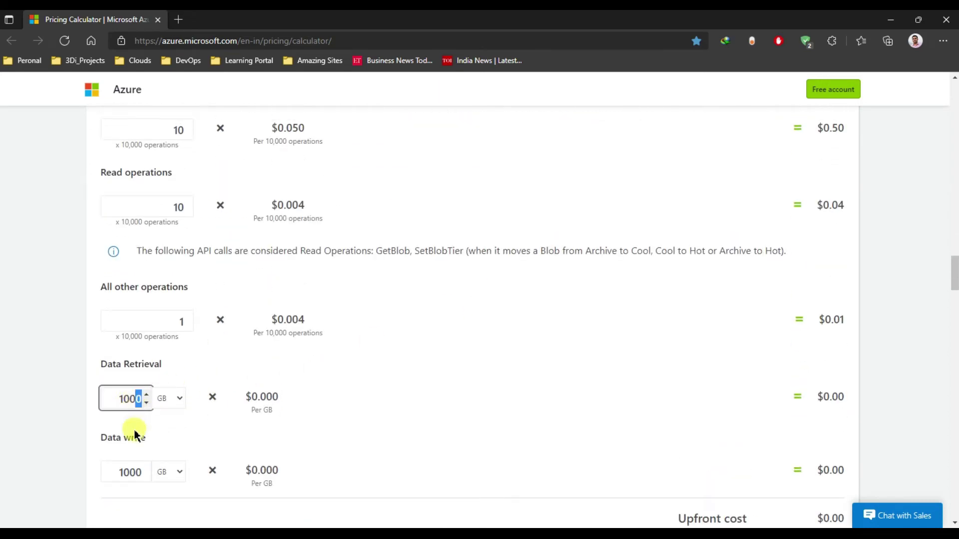
key("BackSpace")
left_click(142, 473)
type("7")
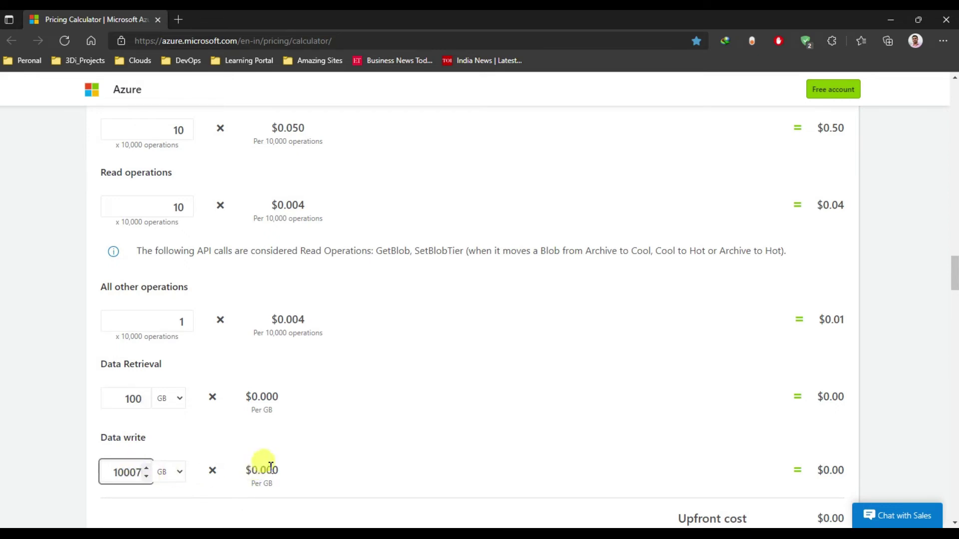
key("BackSpace")
key("BackSpace")
left_click(432, 425)
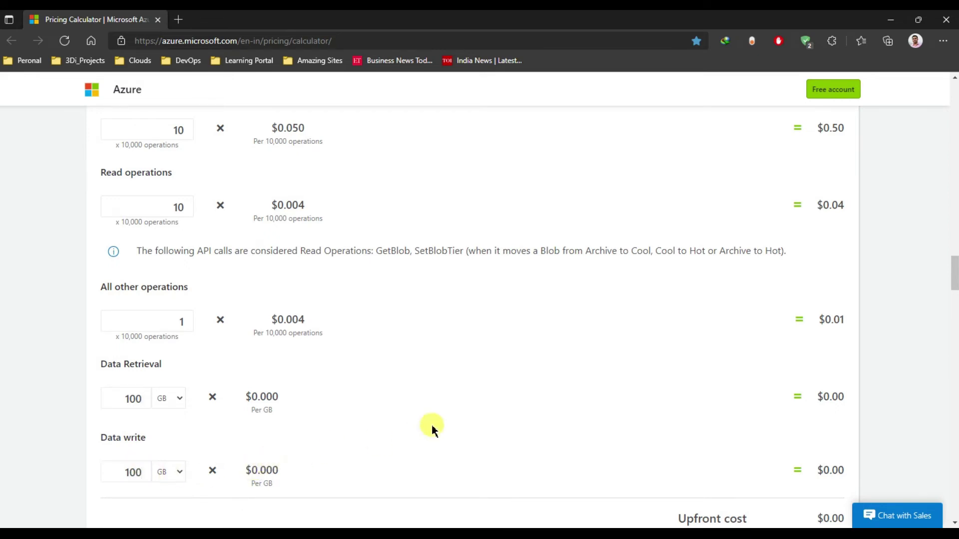
- Check the storage account's total monthly cost
scroll(432, 424, "down", 1)
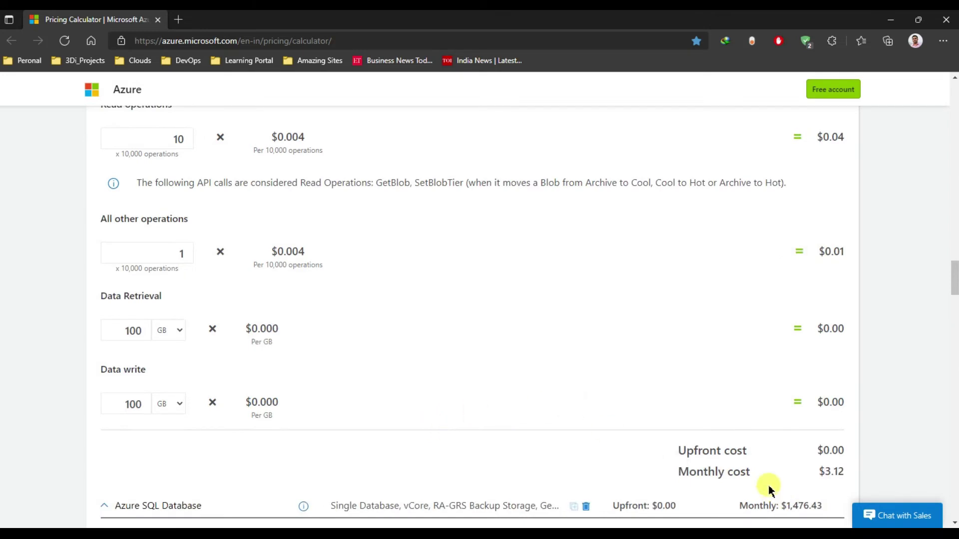
double_click(832, 473)
double_click(833, 470)
left_click(691, 465)
- Set the Azure SQL Database's backup storage tier to LRS and view its compute tier options
scroll(583, 460, "down", 6)
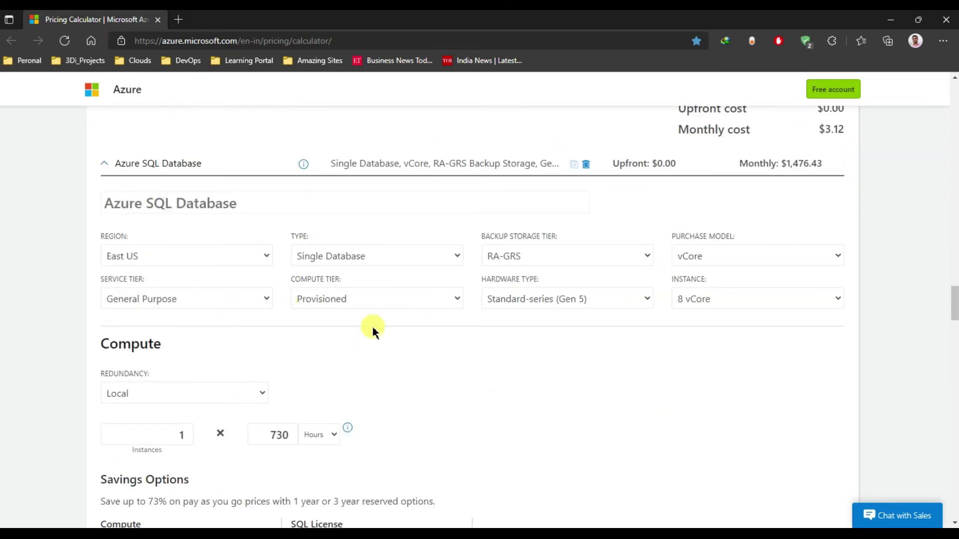
left_click(611, 257)
left_click(538, 278)
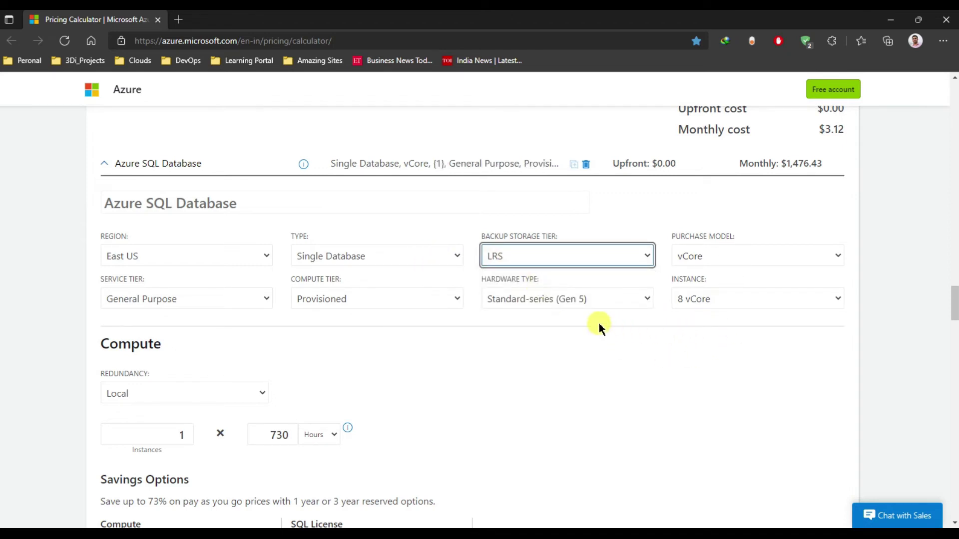
left_click(422, 305)
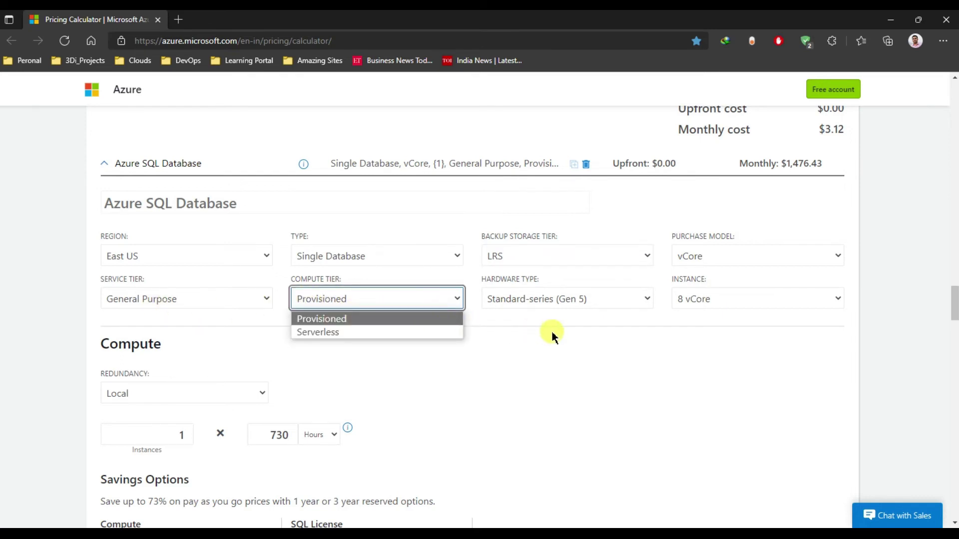
left_click(552, 350)
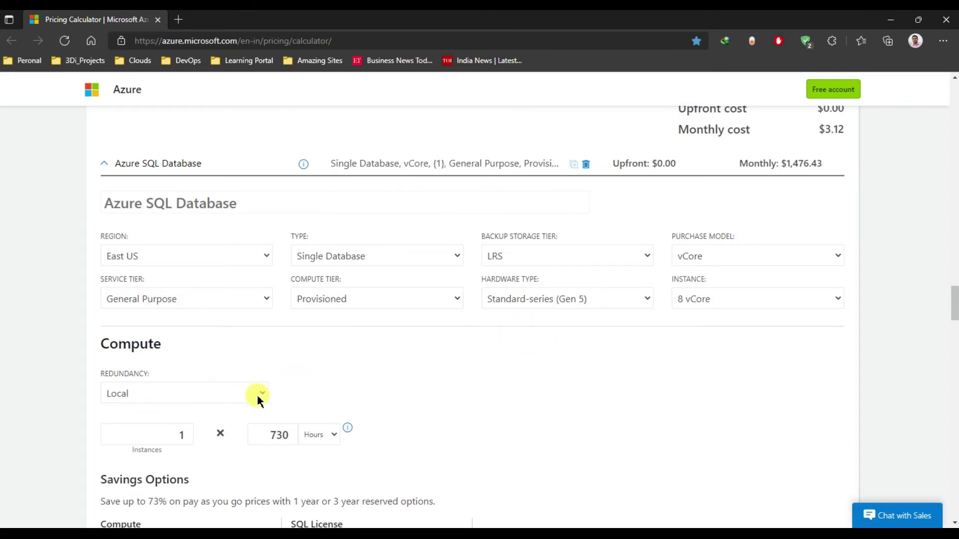
- Check the Azure SQL Database's average monthly compute cost and review its configuration
scroll(591, 406, "down", 4)
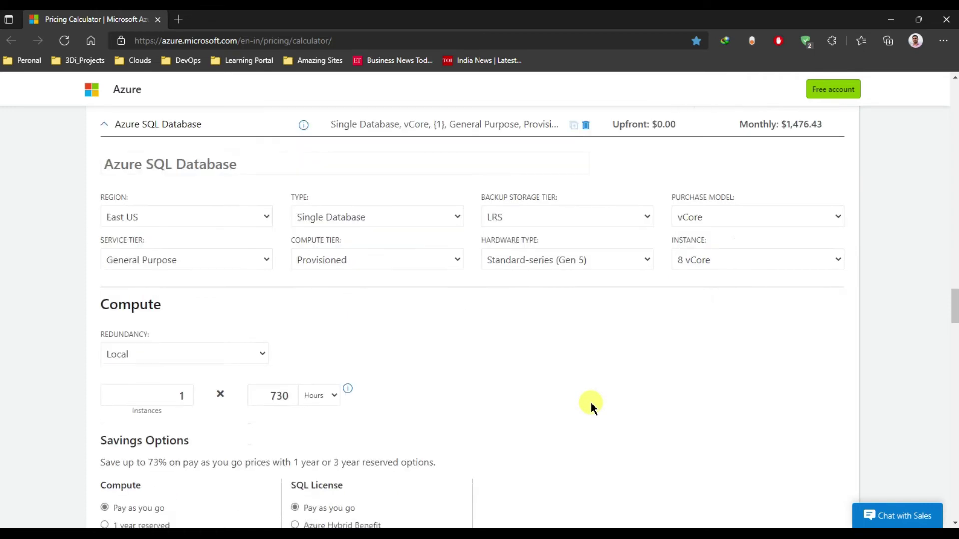
left_click_drag(804, 393, 864, 401)
right_click(864, 401)
left_click(694, 344)
left_click(642, 345)
scroll(641, 344, "up", 4)
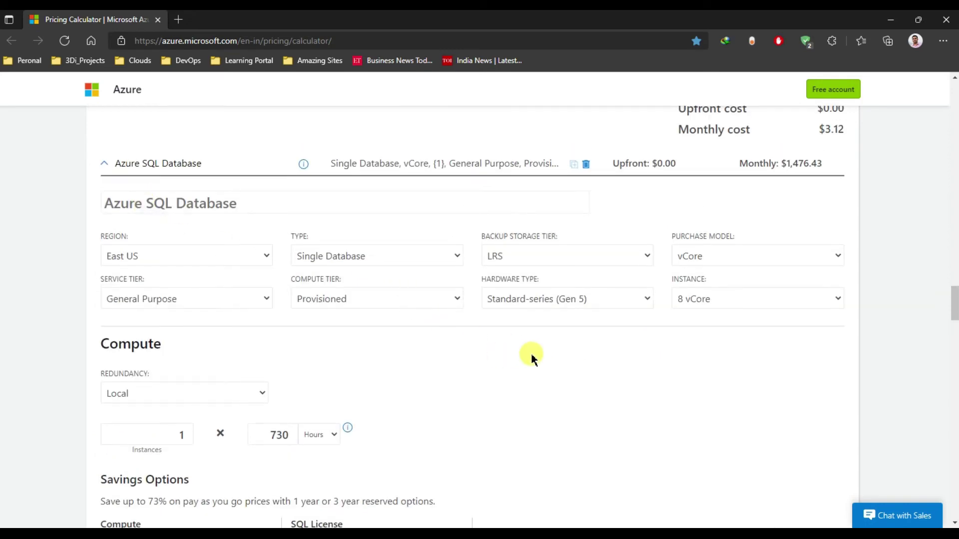
- Examine the Azure SQL Database's savings, storage, backup and retention settings and compare them with the Azure SQL Managed Instance section
scroll(533, 358, "down", 13)
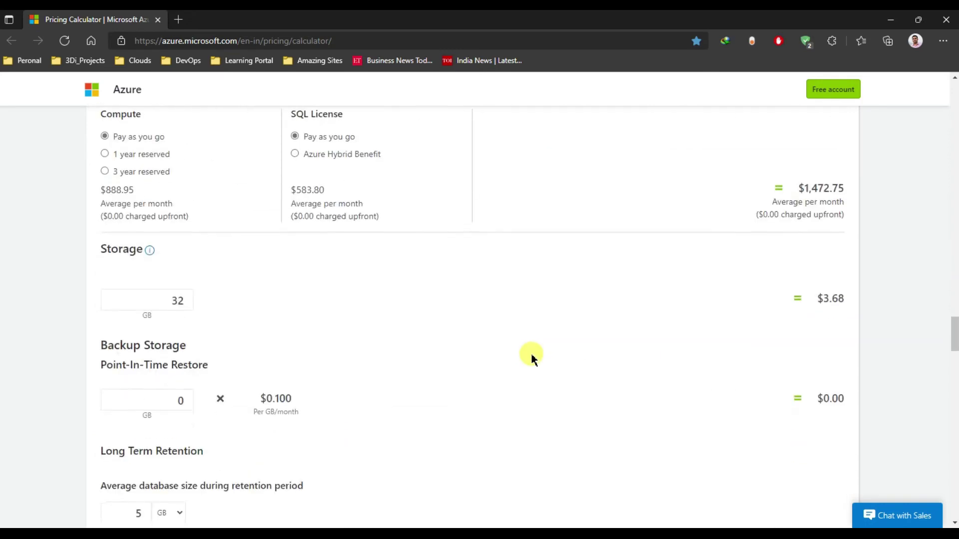
scroll(532, 358, "down", 6)
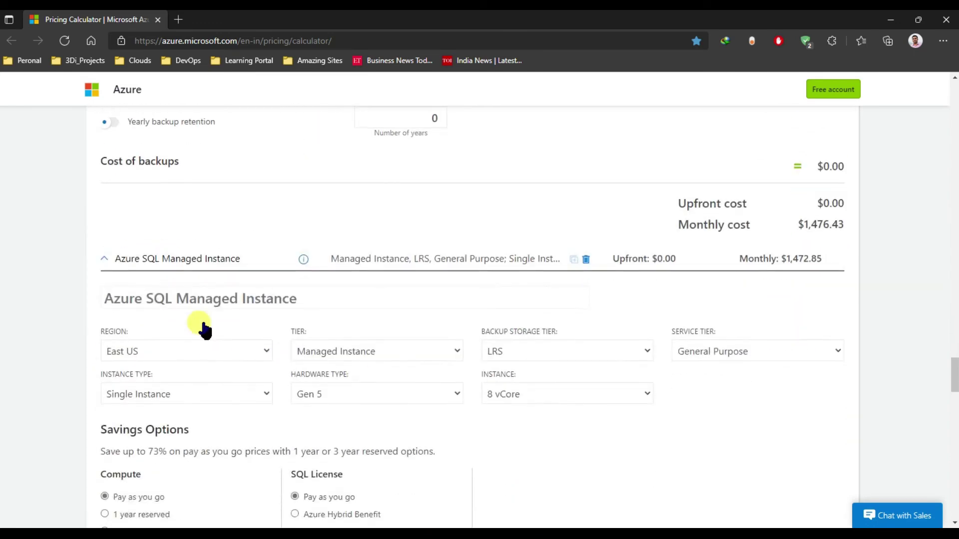
scroll(522, 333, "up", 11)
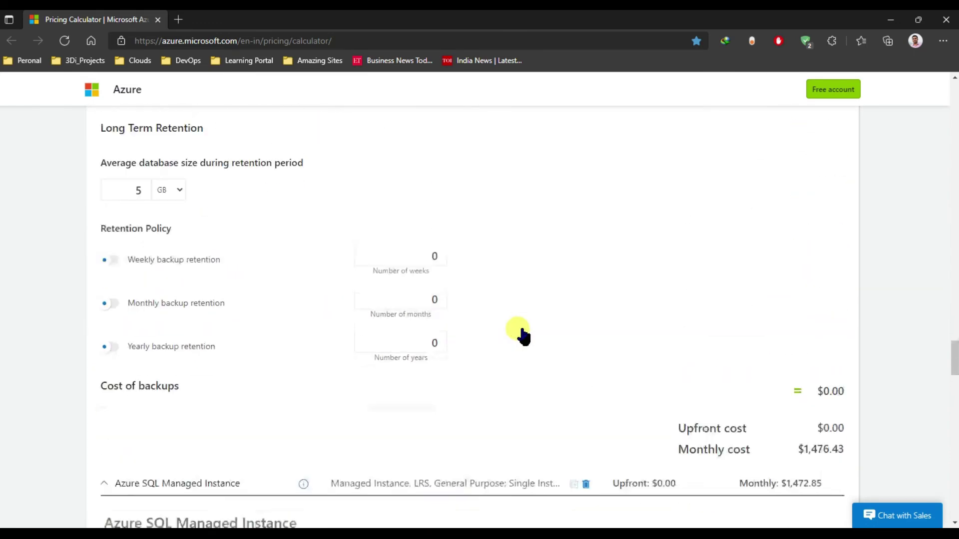
scroll(523, 333, "up", 7)
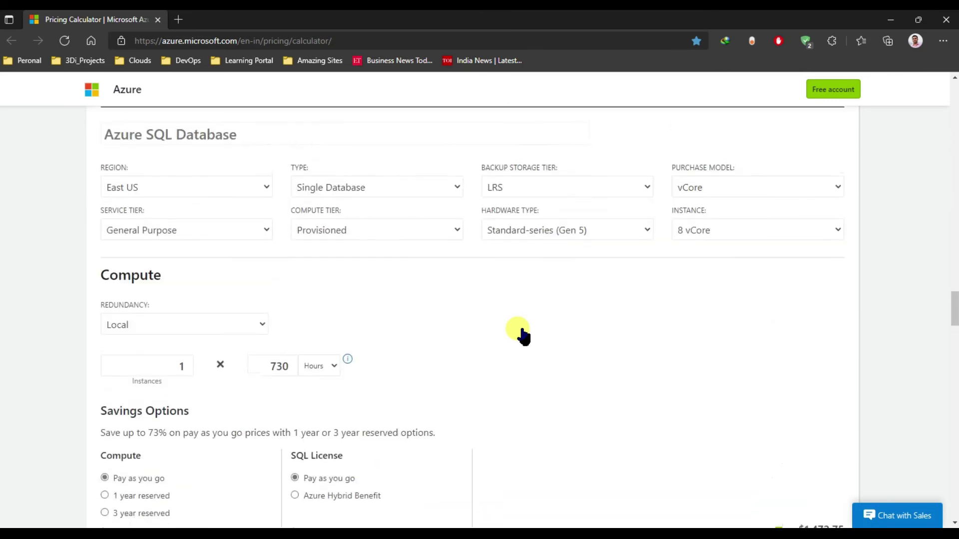
scroll(471, 340, "down", 4)
scroll(471, 340, "down", 12)
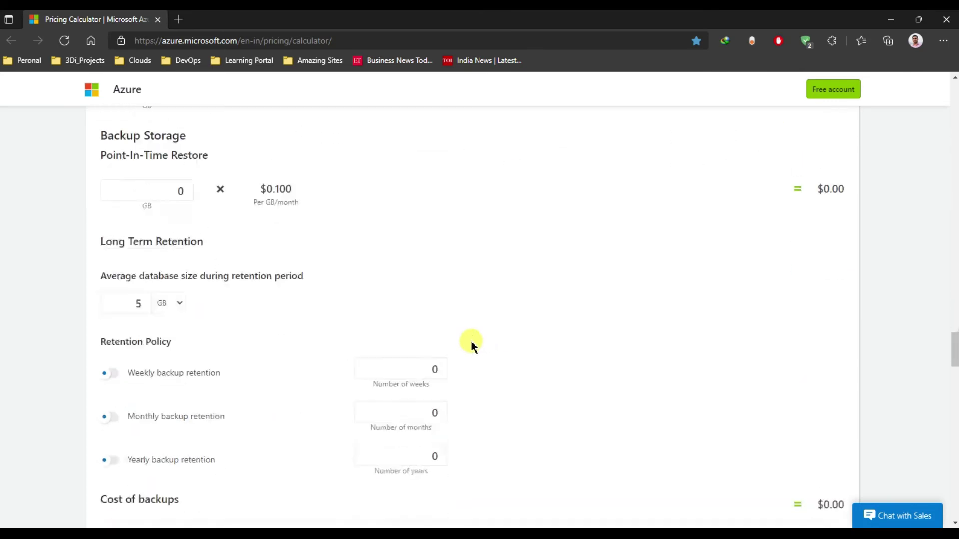
scroll(472, 343, "down", 3)
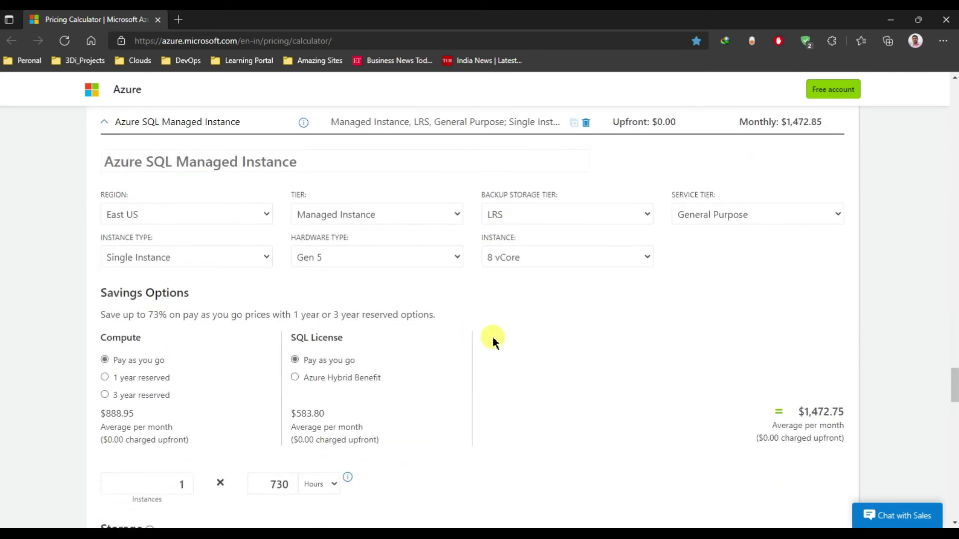
scroll(494, 338, "up", 8)
scroll(496, 342, "up", 13)
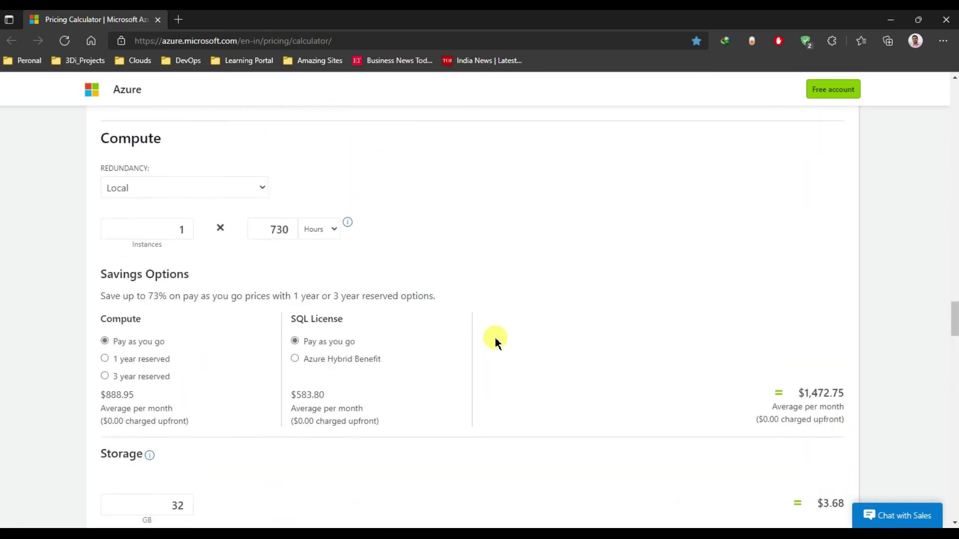
scroll(496, 340, "up", 1)
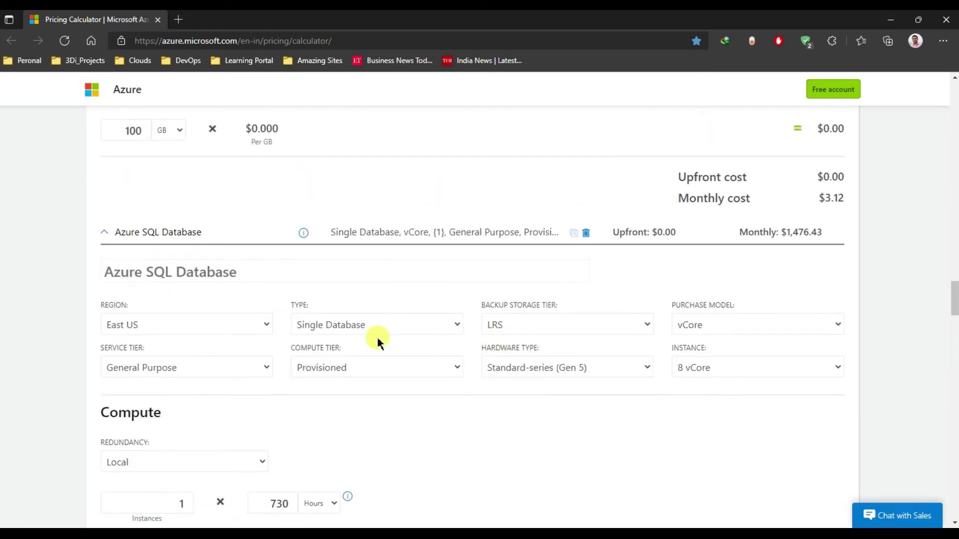
double_click(451, 428)
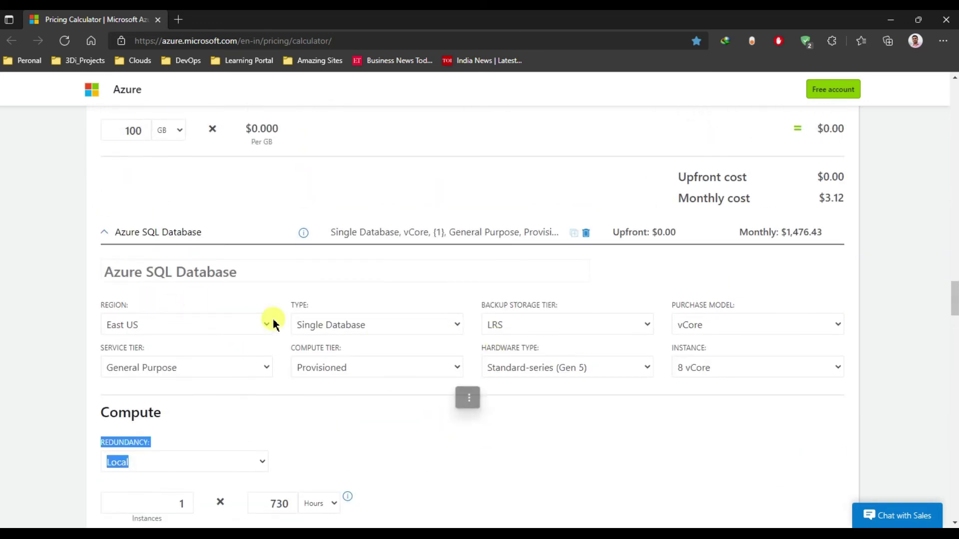
left_click(158, 273)
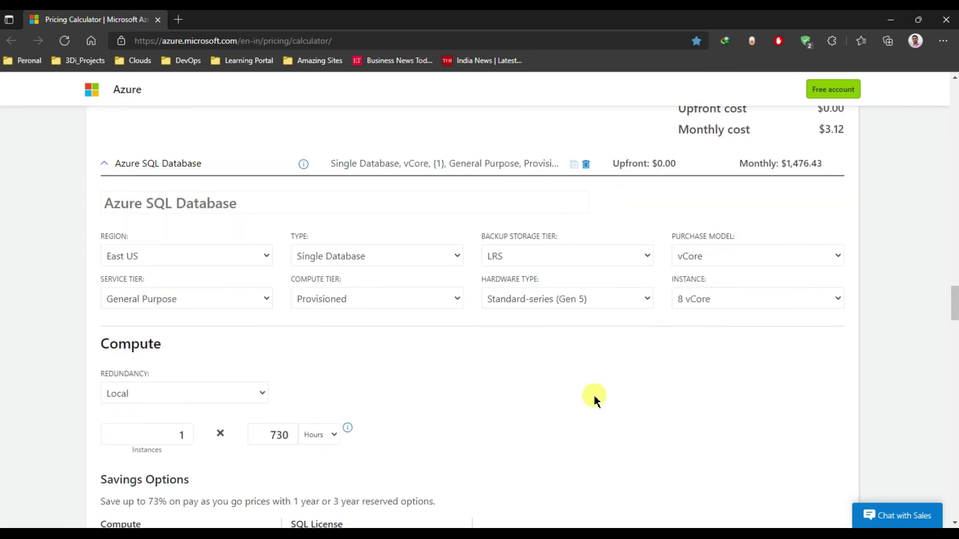
- View the redundancy options and the compute tier choices for the Azure SQL Database
scroll(594, 396, "down", 3)
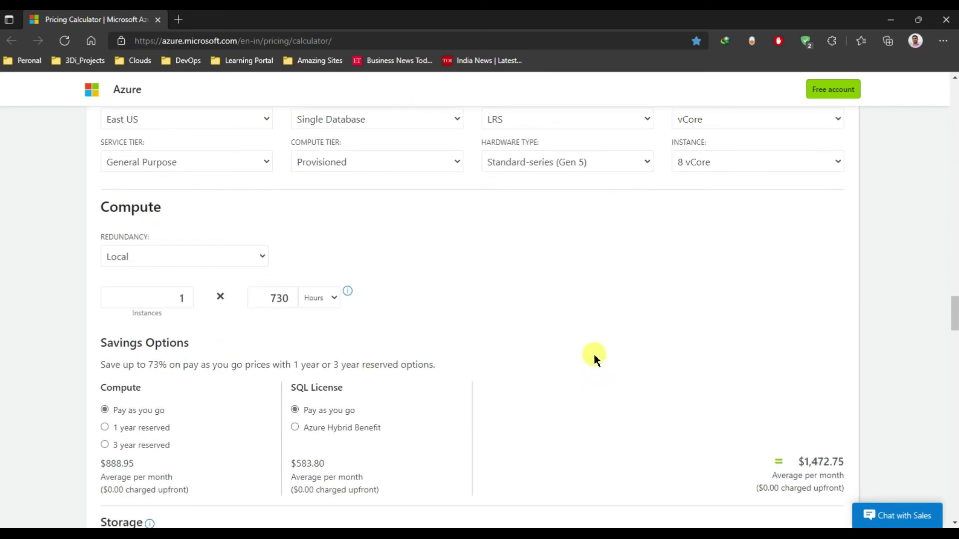
scroll(595, 354, "up", 1)
left_click(261, 326)
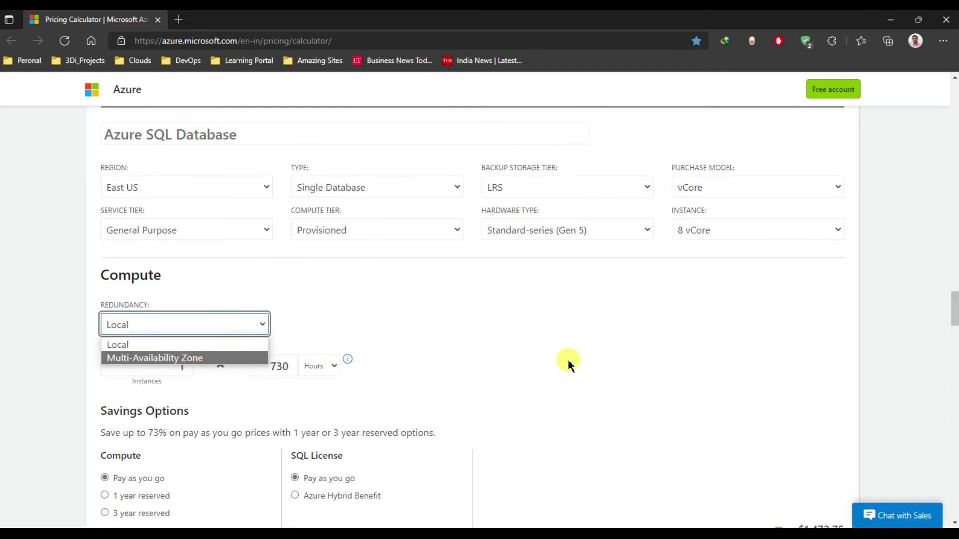
left_click(565, 342)
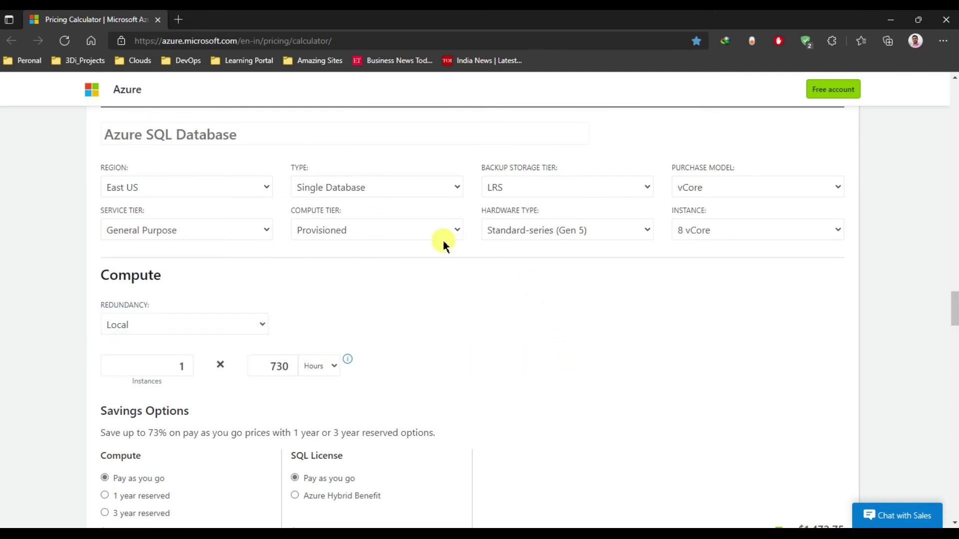
left_click(423, 232)
left_click(646, 292)
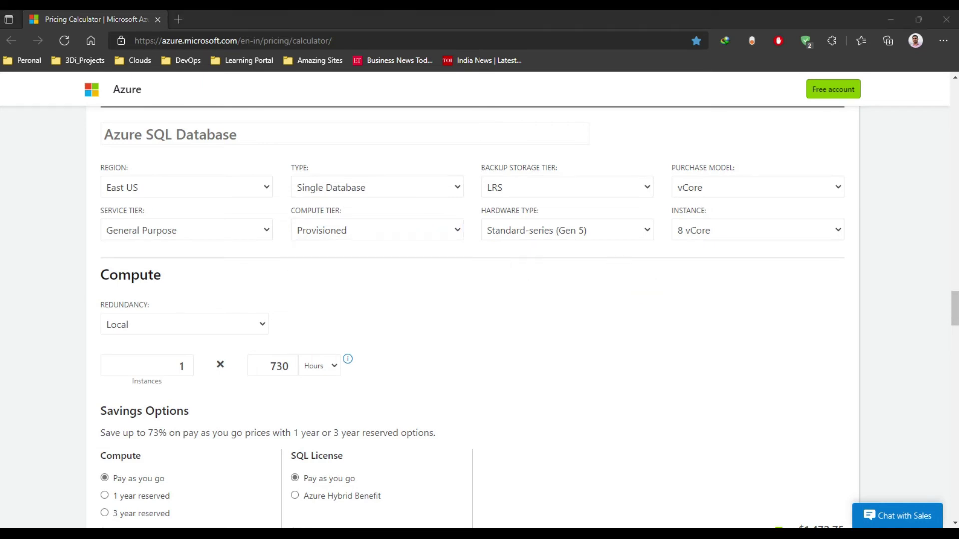
- Try the 1 year reserved compute savings option for the Azure SQL Database and check the average monthly cost
scroll(504, 302, "down", 3)
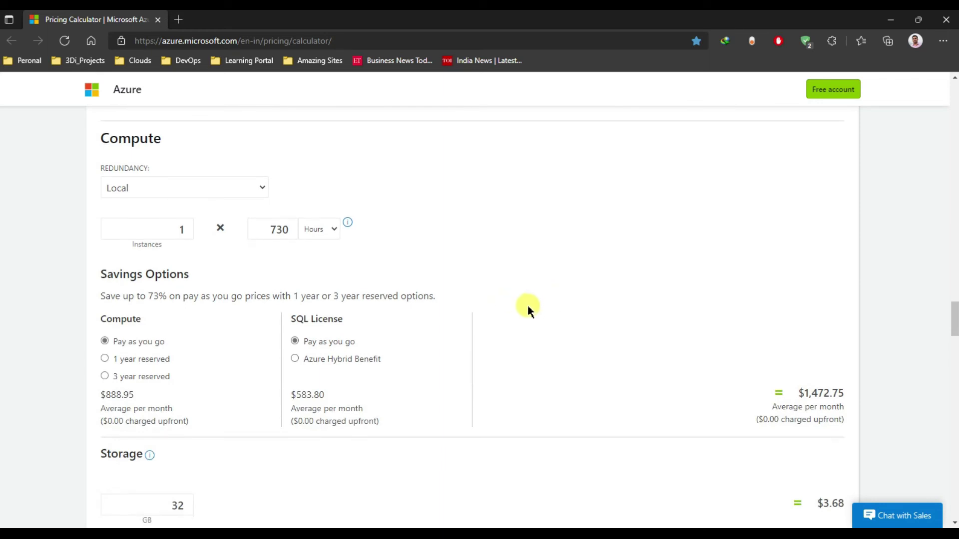
left_click(128, 361)
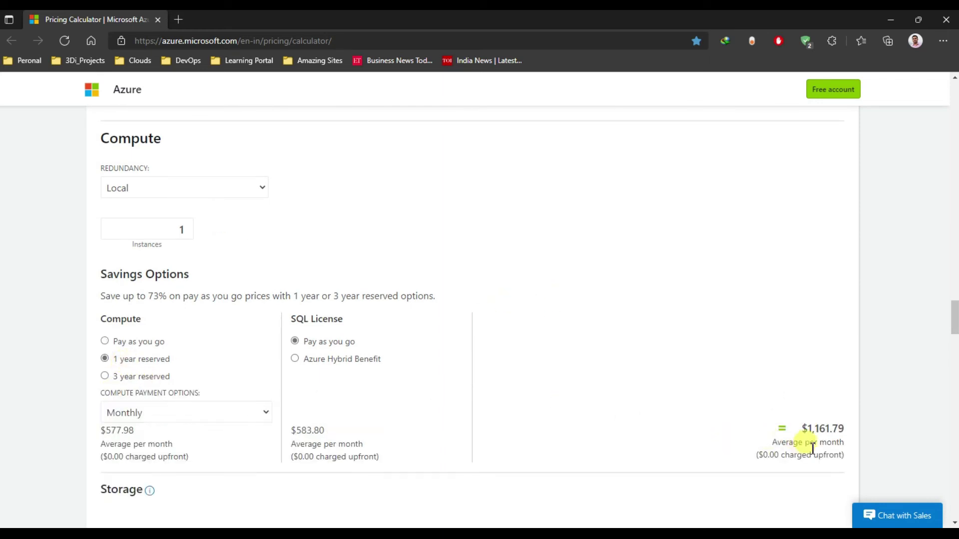
left_click_drag(811, 430, 840, 431)
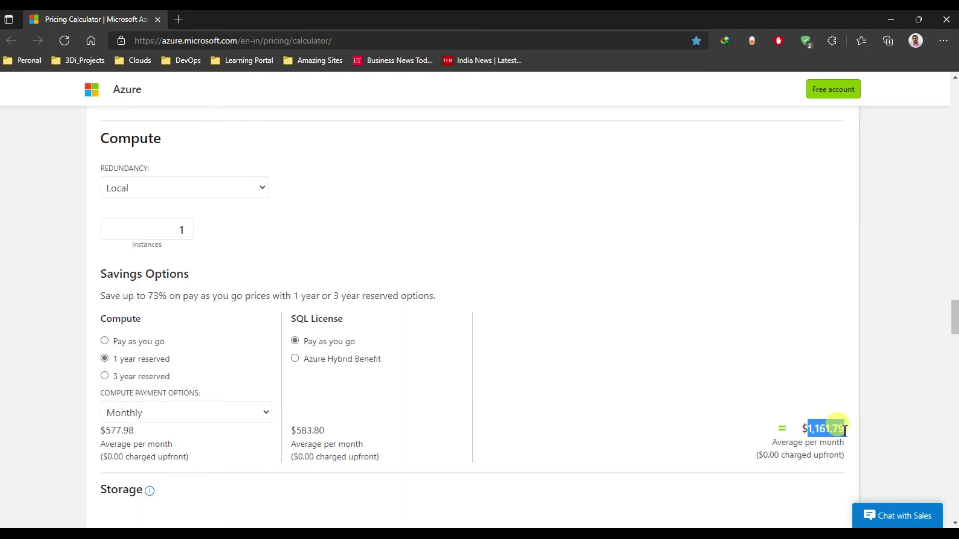
left_click(637, 422)
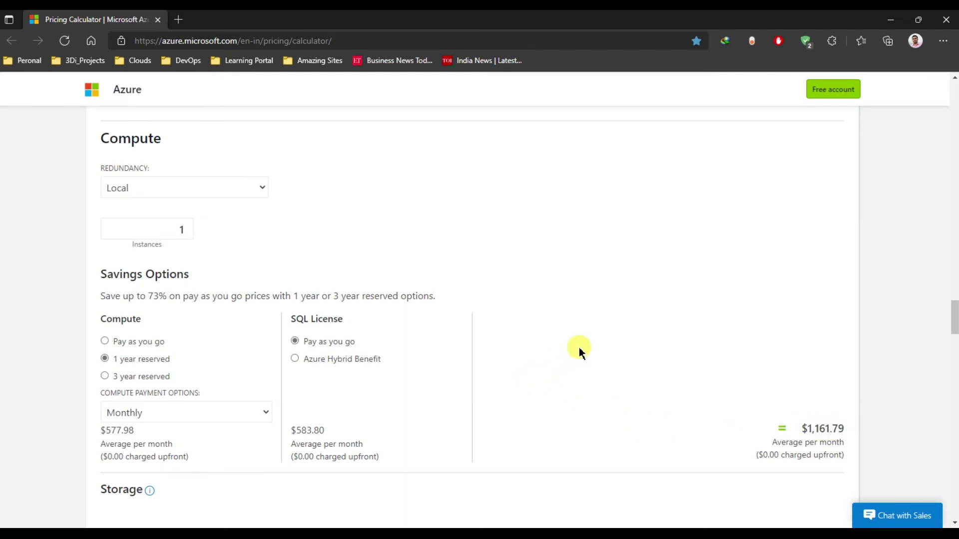
- Set the Azure SQL Database's compute savings option to 3 year reserved and check the average monthly cost
left_click(129, 377)
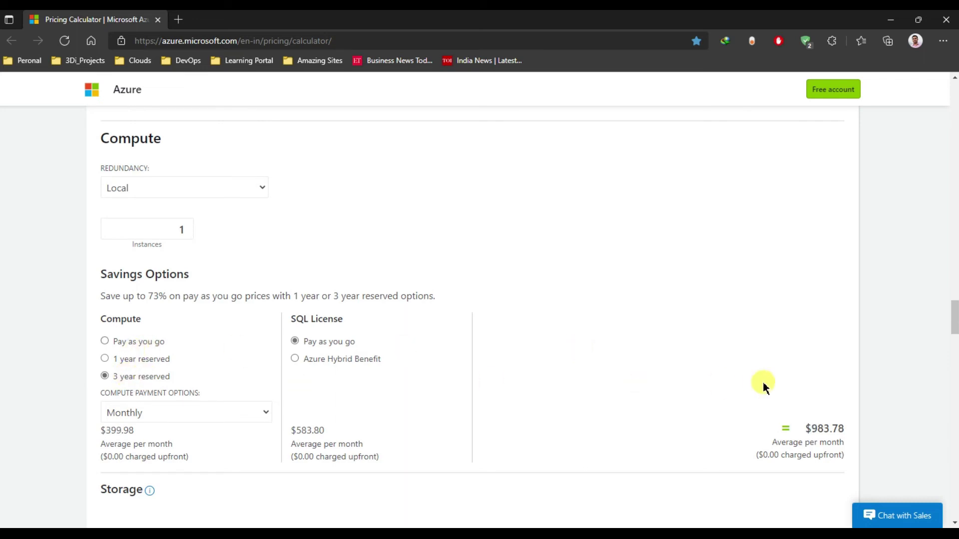
left_click_drag(817, 428, 829, 428)
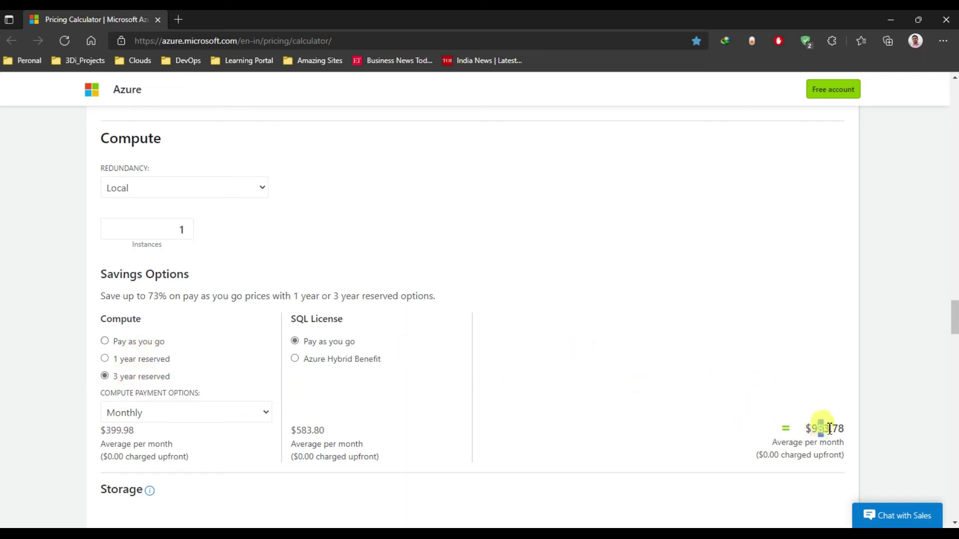
scroll(598, 352, "down", 7)
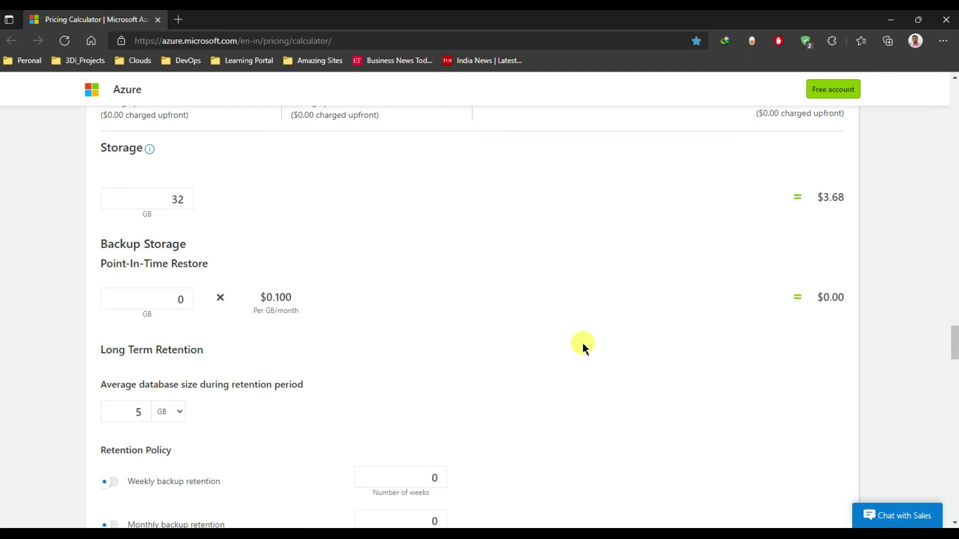
scroll(522, 296, "up", 3)
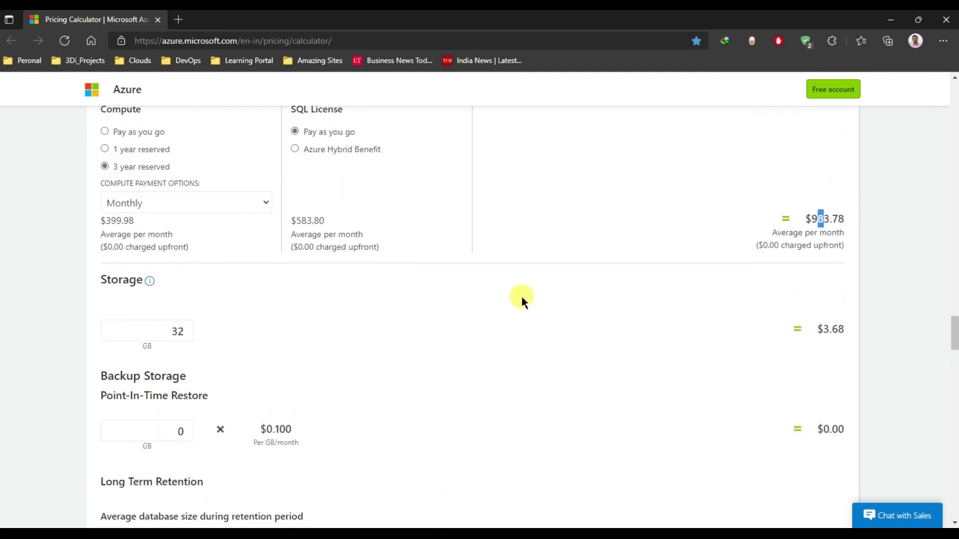
- Set the Azure SQL Database's average database size during the long-term retention period to 0 GB
left_click_drag(157, 339, 182, 337)
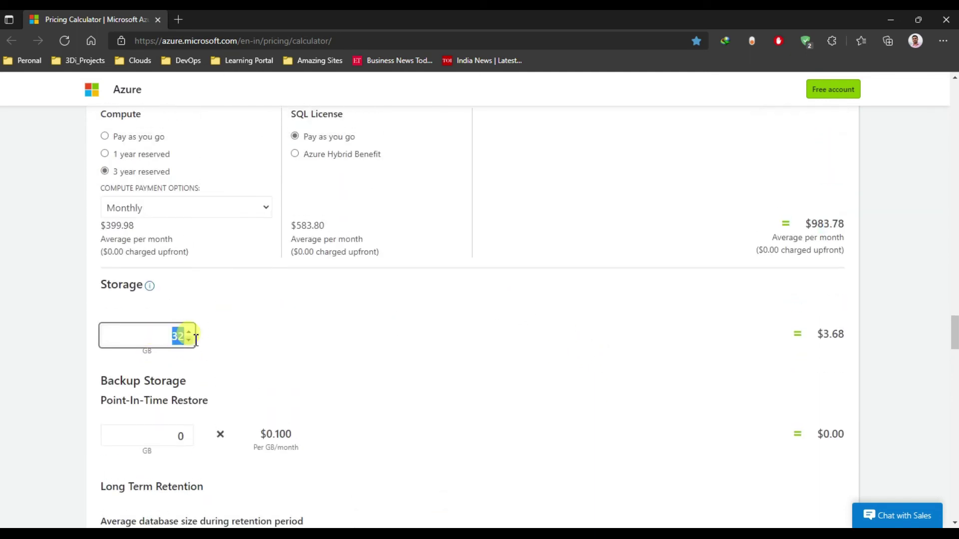
left_click(376, 333)
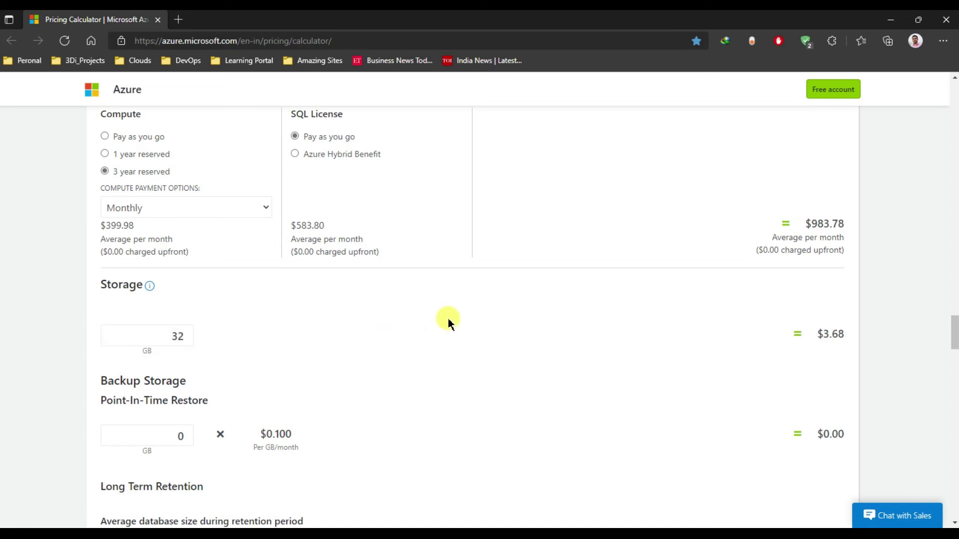
scroll(447, 321, "down", 1)
scroll(362, 300, "down", 1)
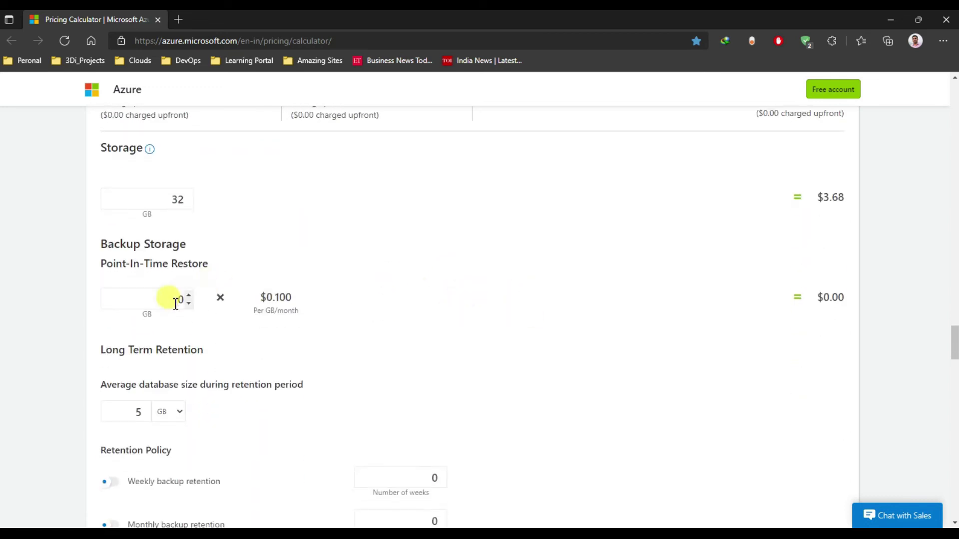
left_click_drag(134, 408, 152, 418)
type("0")
left_click(430, 318)
- Set the Azure SQL Database's point-in-time restore backup storage to 32 GB
left_click_drag(167, 298, 195, 300)
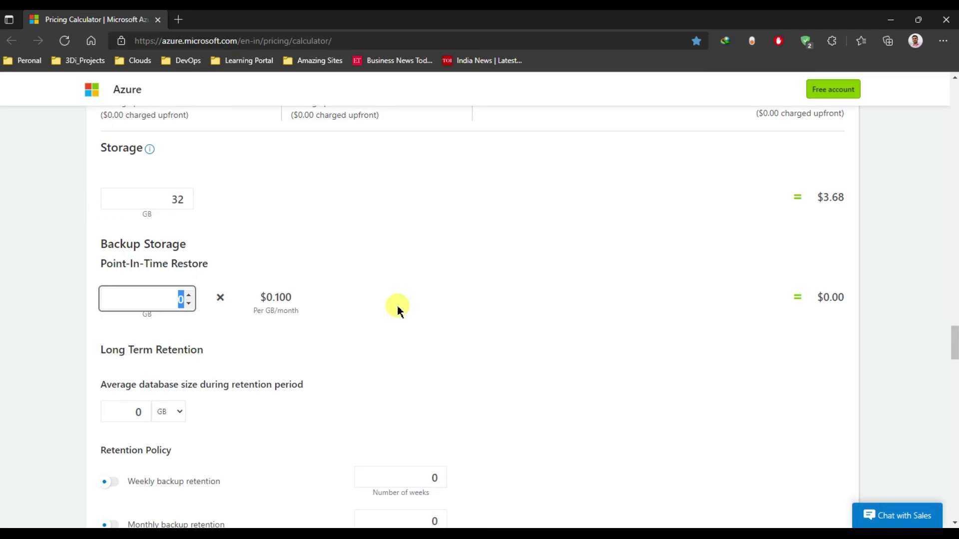
type("32")
left_click(511, 289)
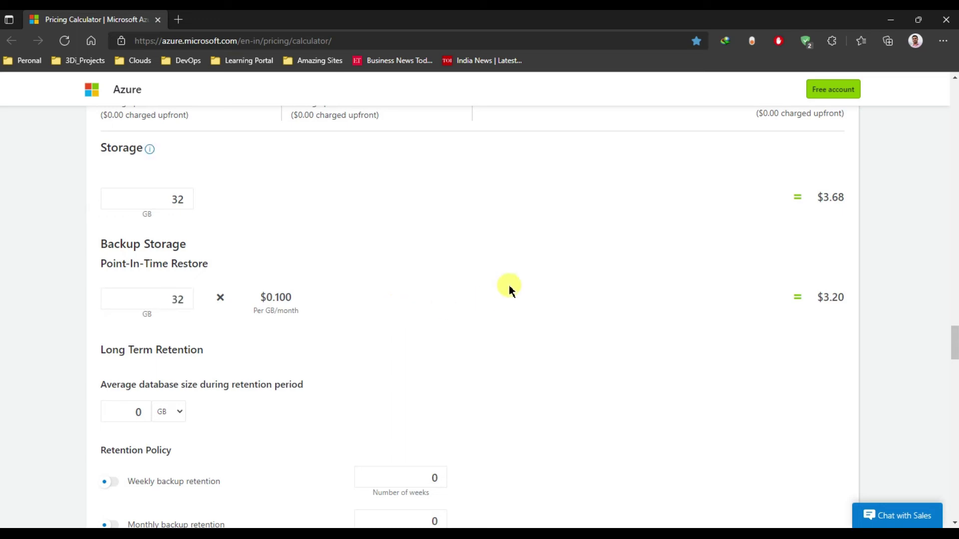
- Try 1 year reserved compute for the Azure SQL Managed Instance and compare its average monthly cost with pay as you go
scroll(498, 291, "down", 7)
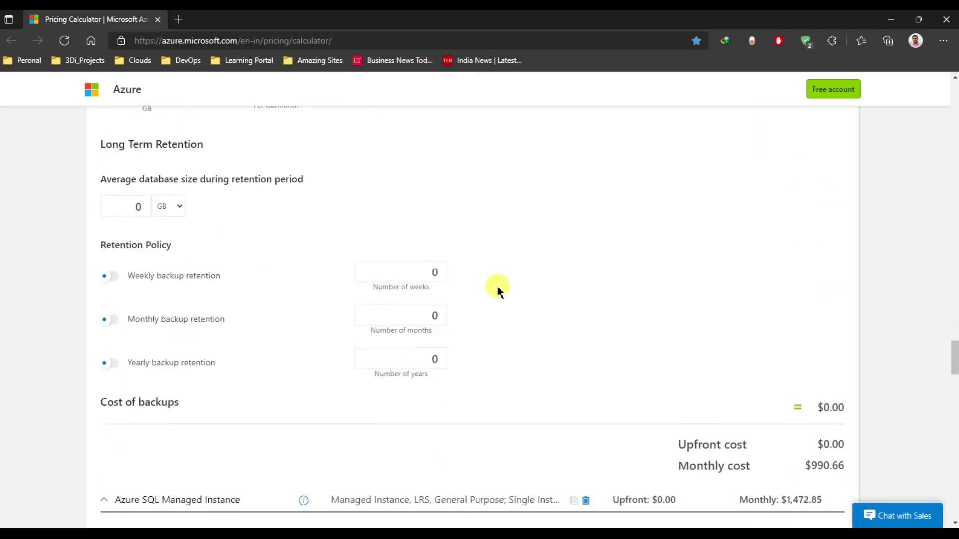
scroll(497, 286, "down", 4)
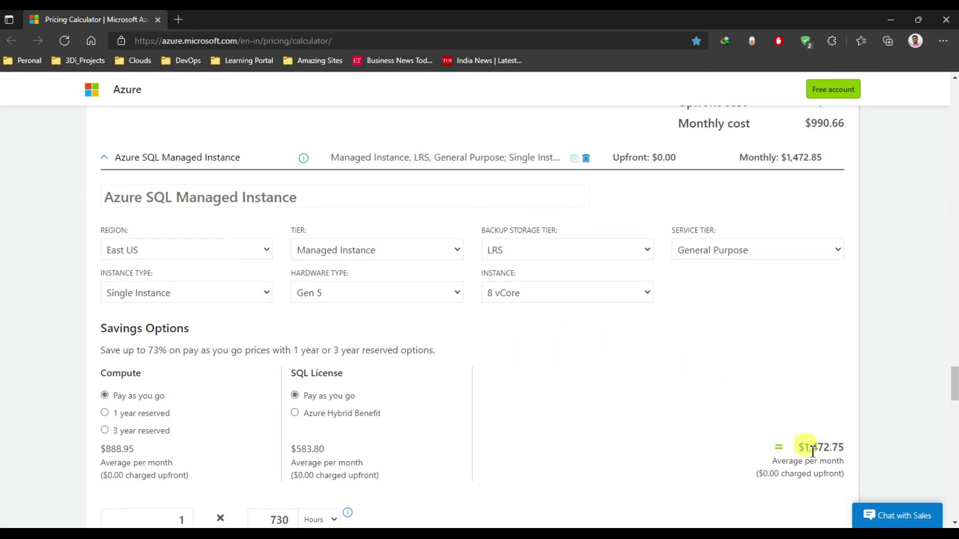
left_click_drag(801, 446, 845, 450)
left_click(645, 406)
left_click(134, 416)
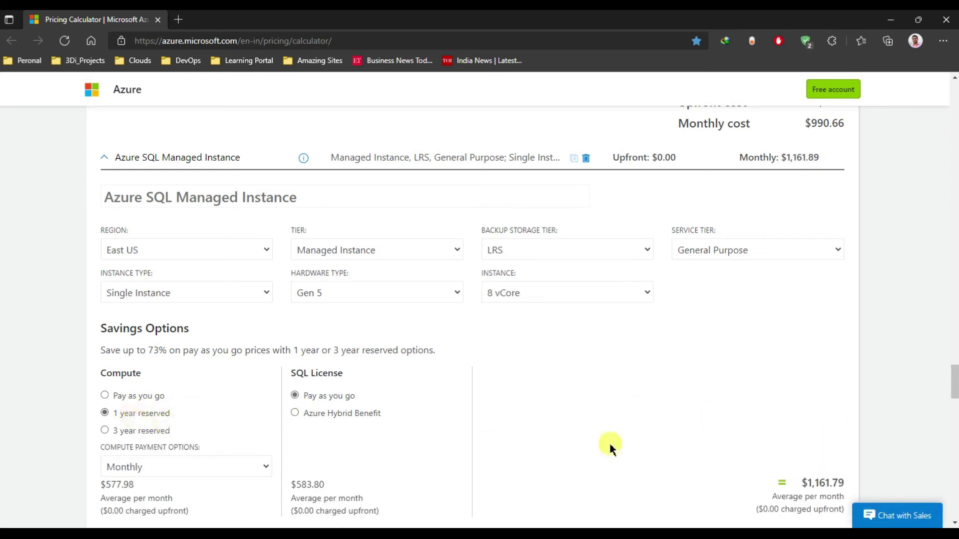
left_click_drag(810, 484, 851, 488)
left_click(637, 462)
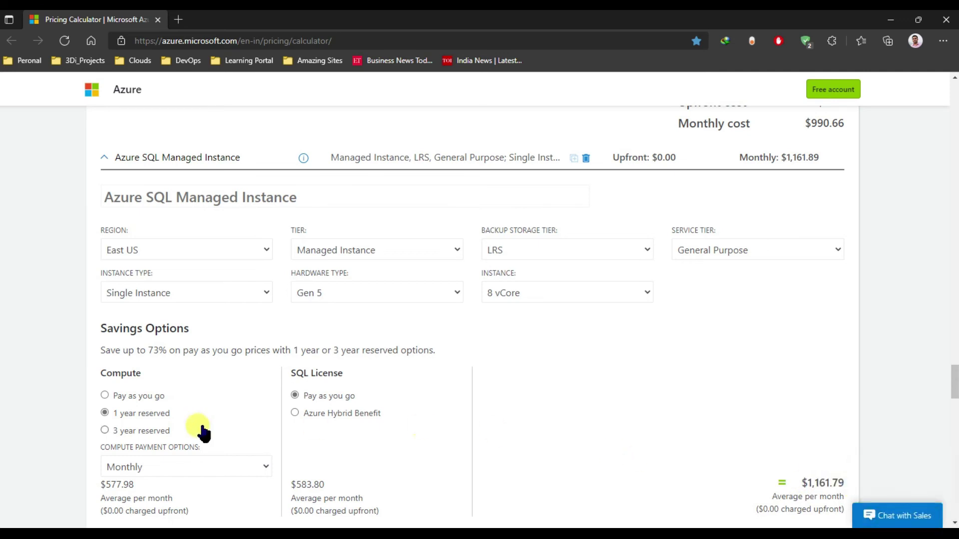
- Set the Azure SQL Managed Instance's compute savings option to 3 year reserved and check the average monthly cost
scroll(192, 410, "down", 1)
left_click(141, 362)
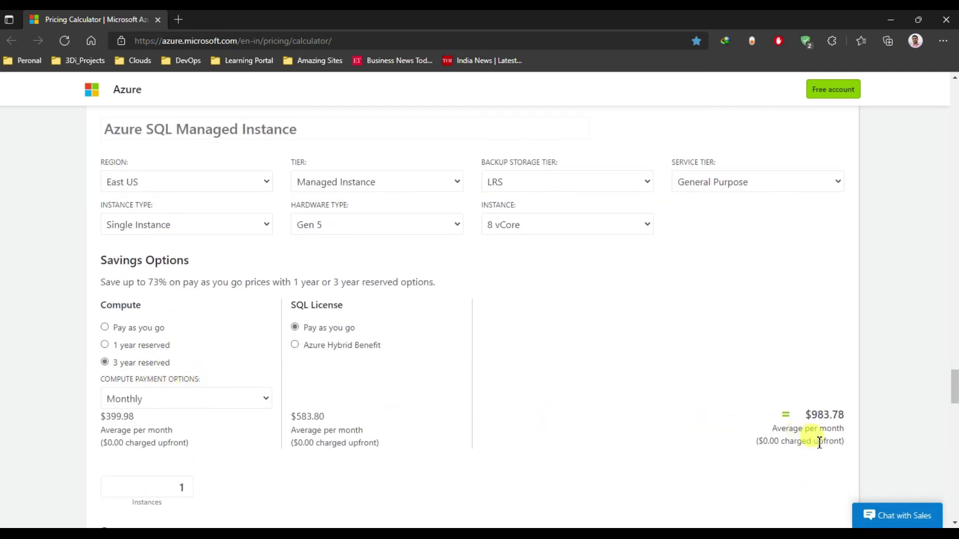
left_click_drag(811, 415, 841, 417)
right_click(840, 417)
key("Escape")
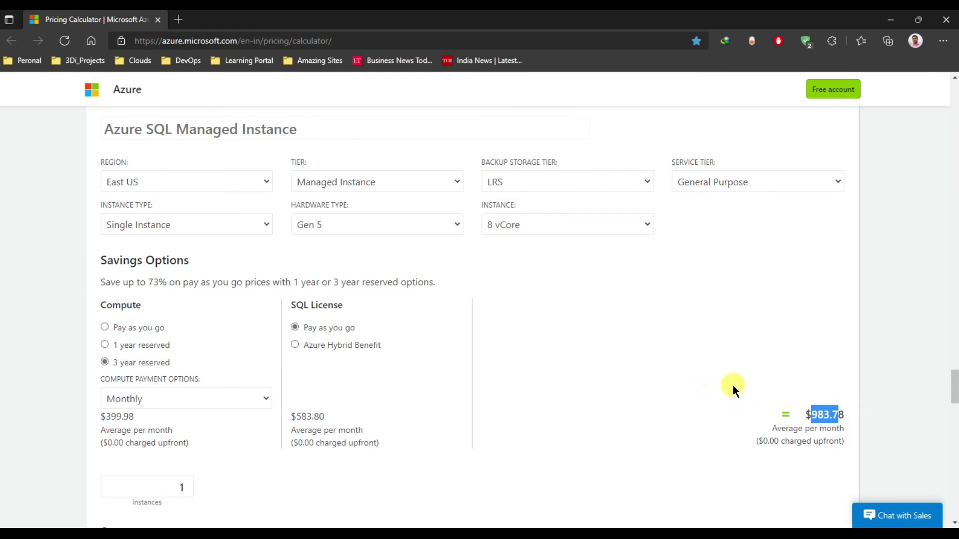
left_click(691, 383)
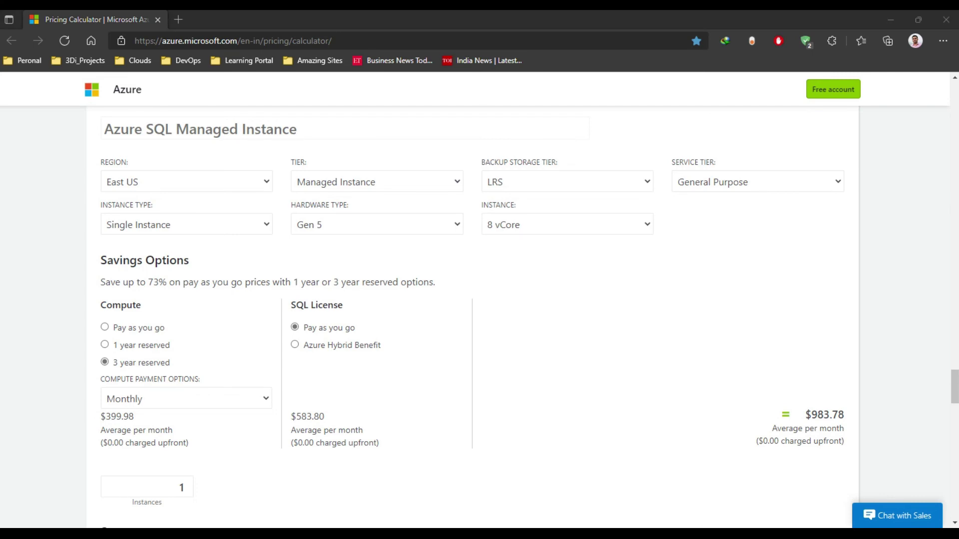
left_click_drag(810, 417, 786, 413)
left_click(560, 409)
- Set the Azure SQL Managed Instance's storage to 2 units of 32 GB and check the total capacity
scroll(560, 404, "down", 3)
scroll(559, 405, "down", 5)
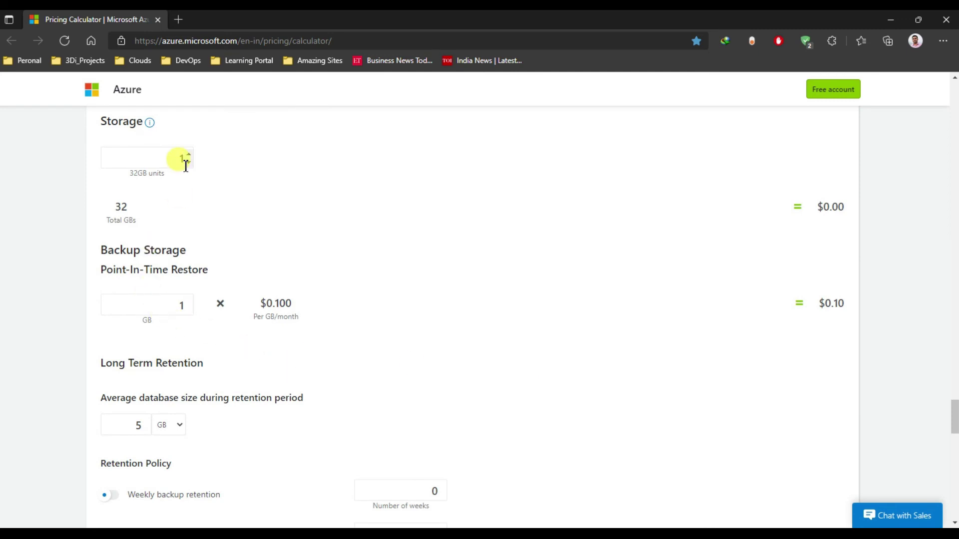
scroll(167, 249, "up", 1)
left_click(169, 224)
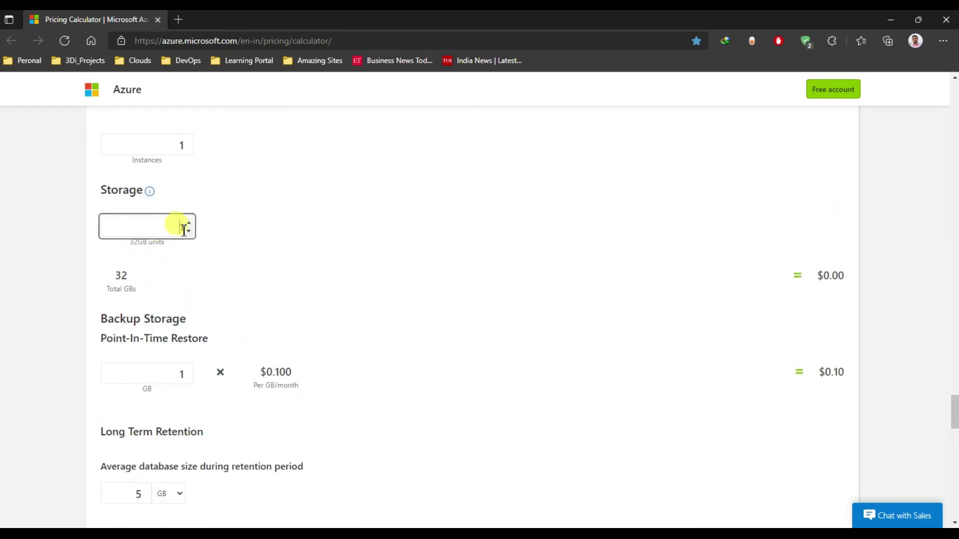
type("2")
left_click(308, 264)
double_click(117, 277)
- Set the Azure SQL Managed Instance's point-in-time restore backup storage to 64 GB
scroll(269, 287, "down", 1)
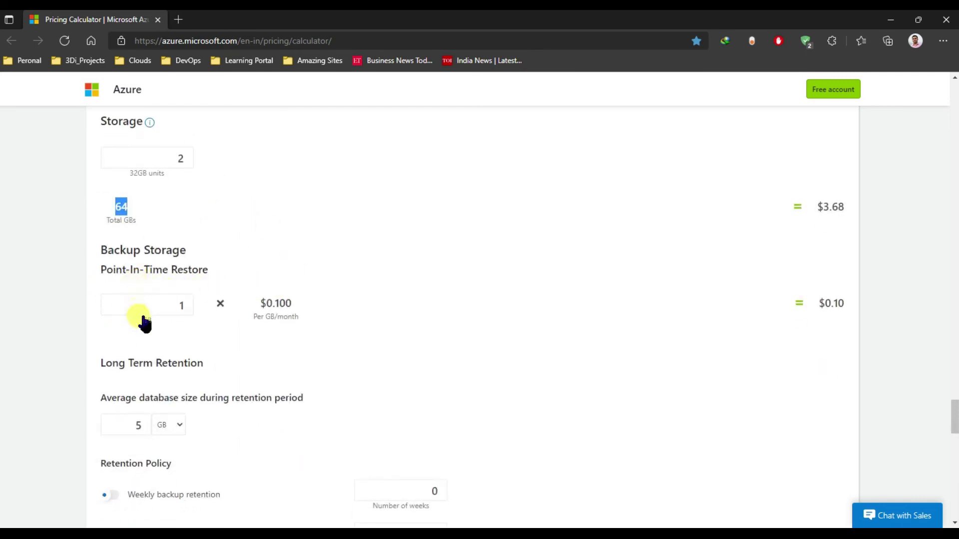
left_click(185, 307)
type("64")
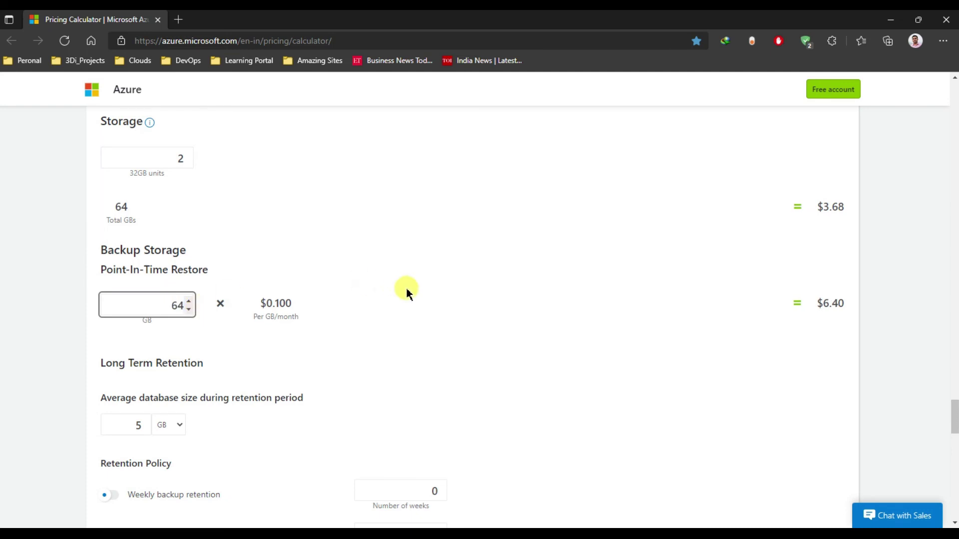
left_click(460, 315)
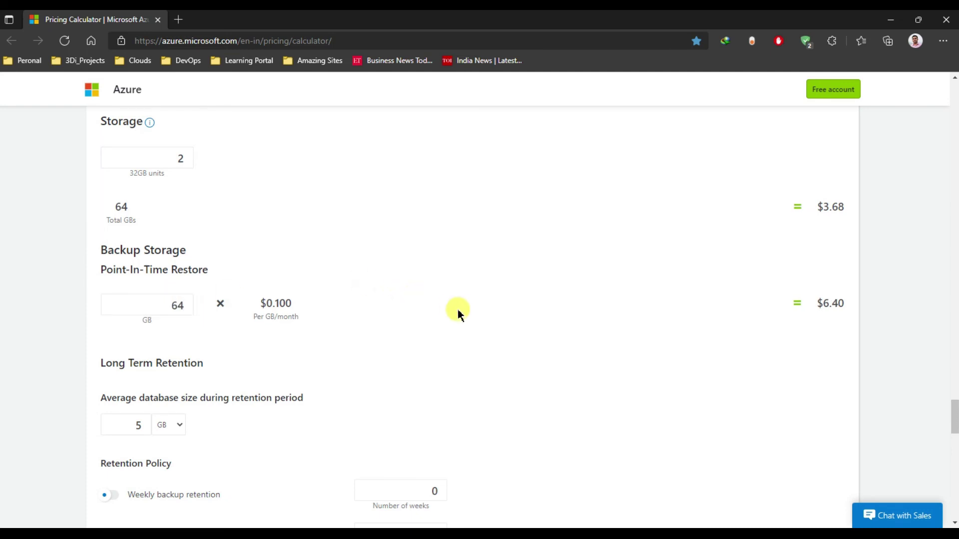
- Check the Azure SQL Managed Instance's long-term retention size and the whole estimate's monthly cost
scroll(475, 295, "down", 3)
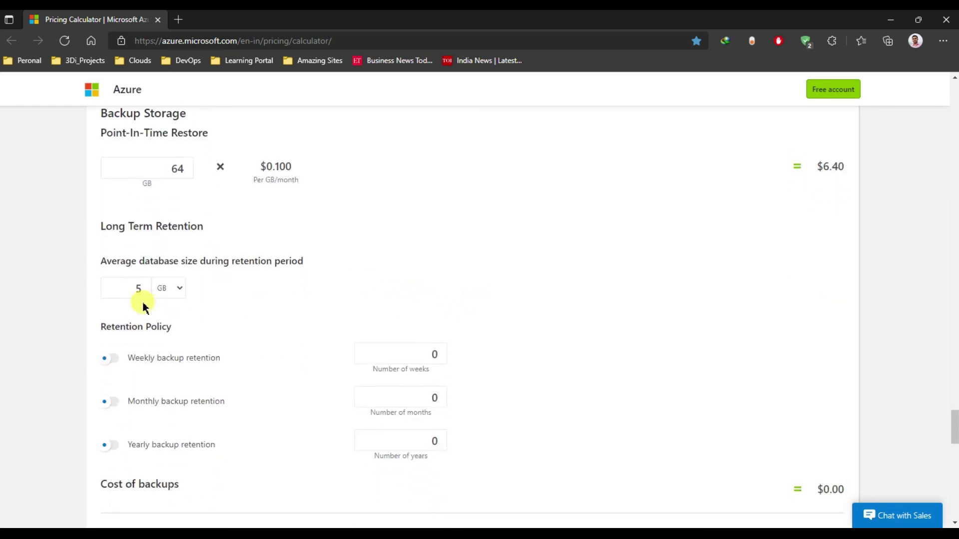
left_click_drag(134, 287, 155, 290)
left_click(536, 259)
scroll(536, 259, "down", 8)
scroll(536, 260, "down", 1)
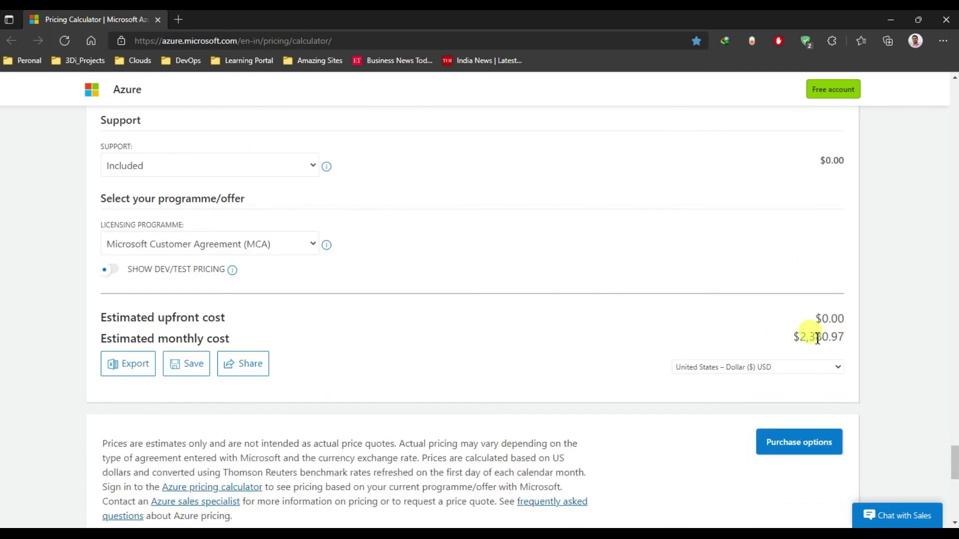
left_click_drag(802, 337, 846, 343)
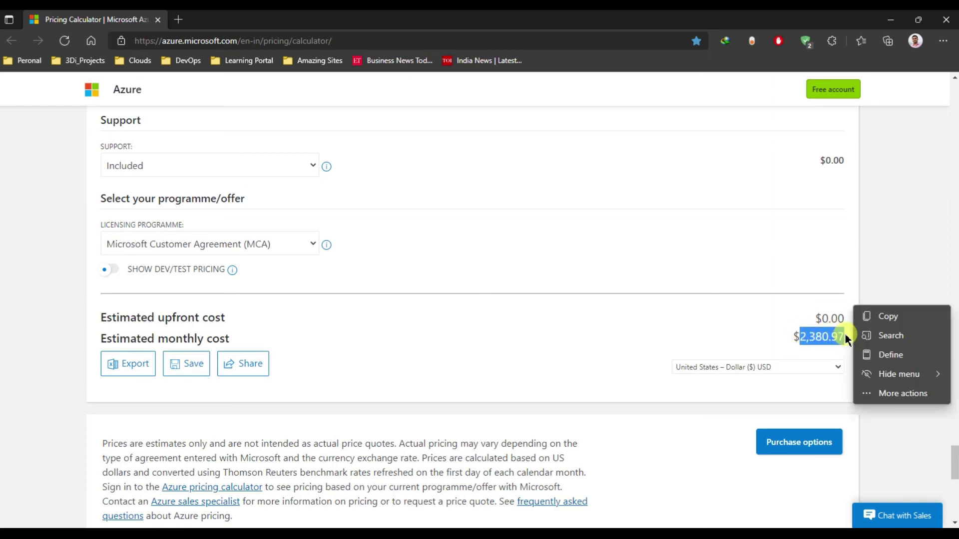
left_click(660, 320)
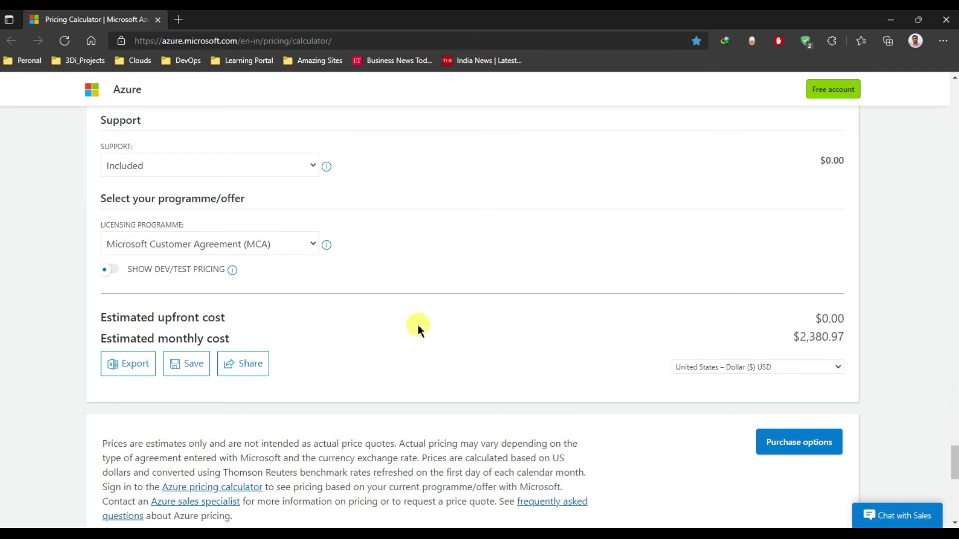
- Export the estimate and review the support row of the exported workbook in Excel, closing the workbook when done
left_click(133, 370)
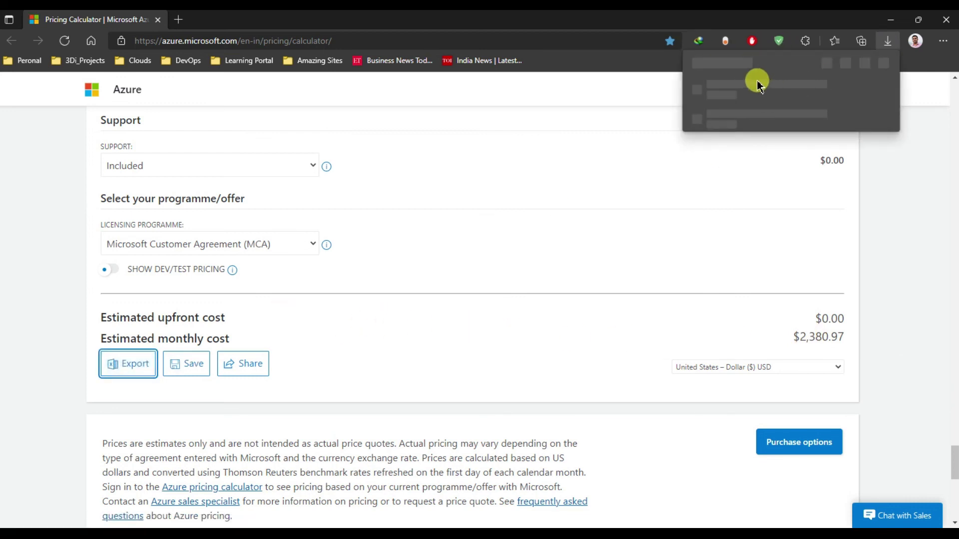
left_click(733, 91)
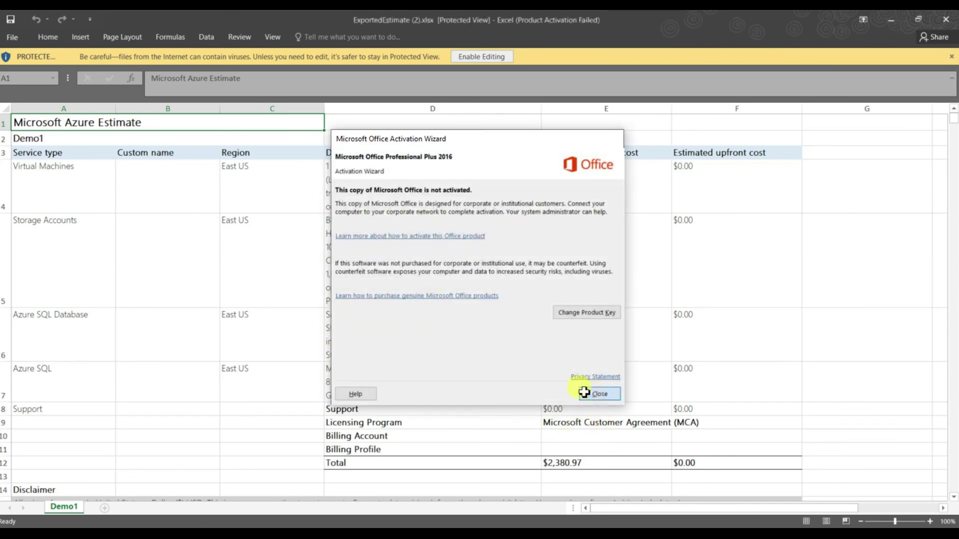
left_click(584, 393)
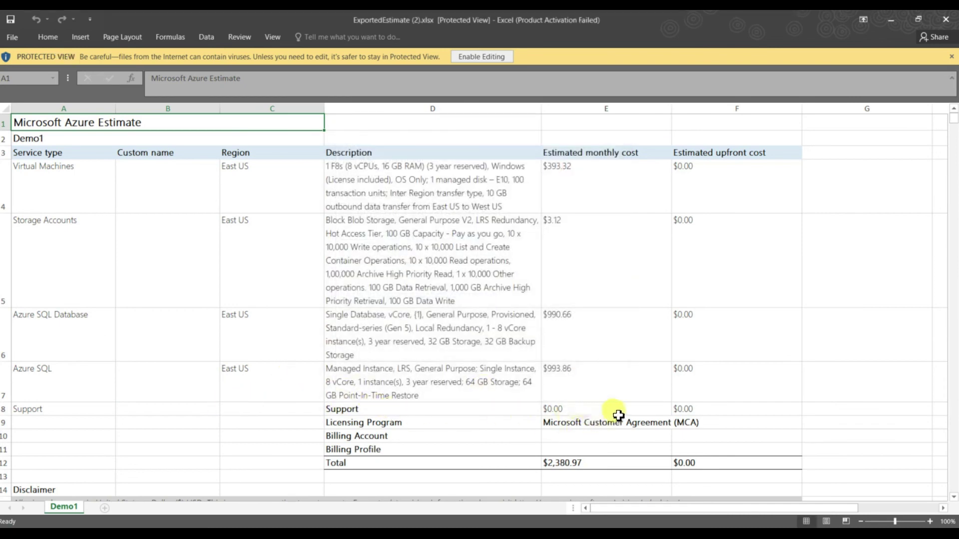
left_click_drag(531, 409, 689, 409)
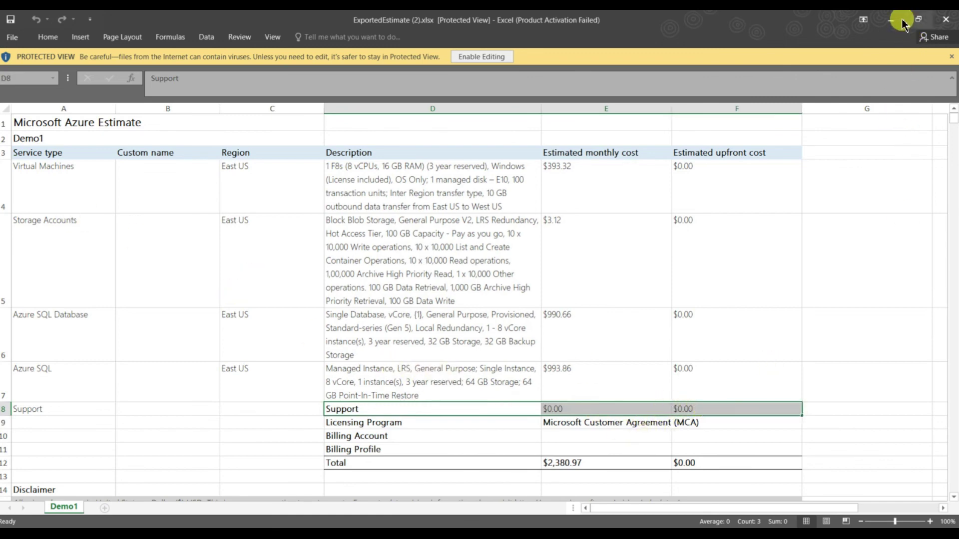
left_click(946, 19)
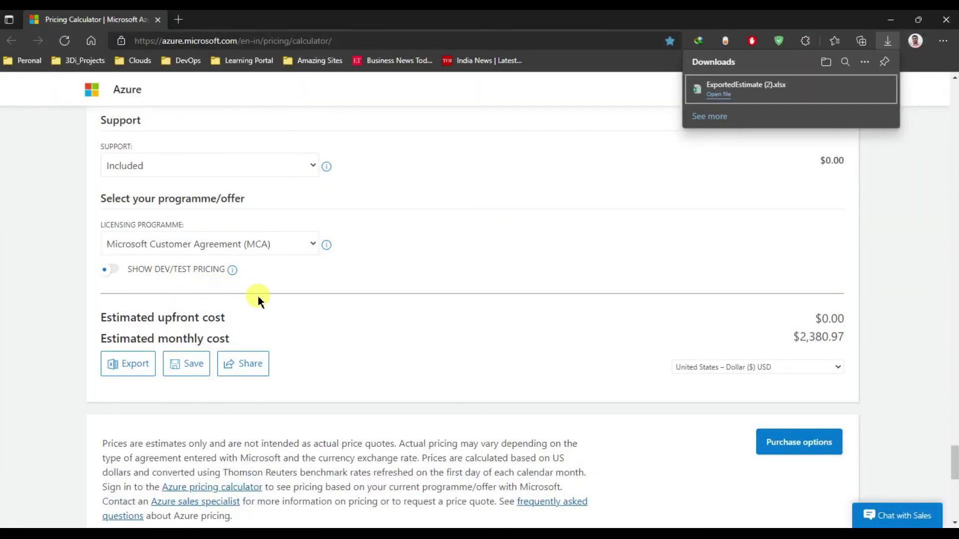
- Set the estimate's support plan to Developer and check its cost
left_click(434, 265)
scroll(432, 263, "up", 1)
left_click(261, 235)
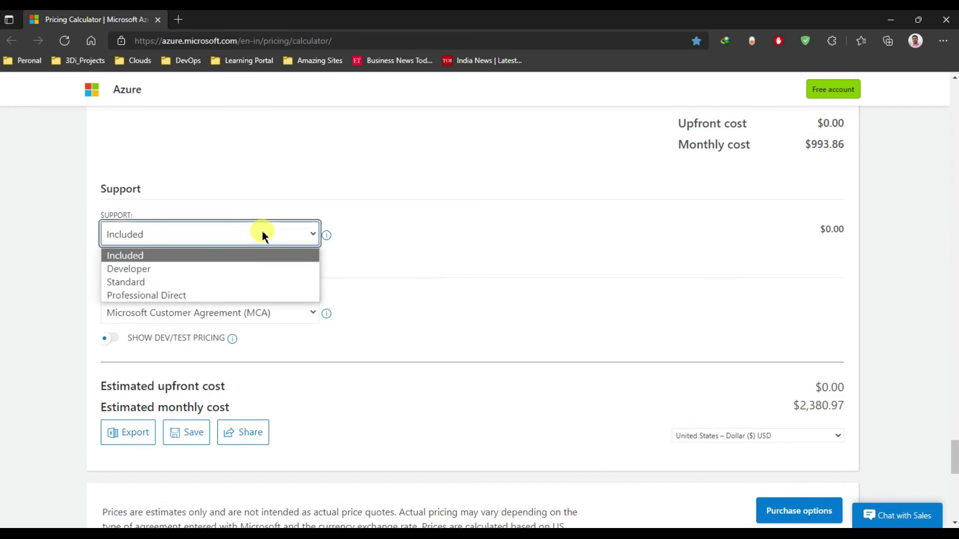
left_click(184, 268)
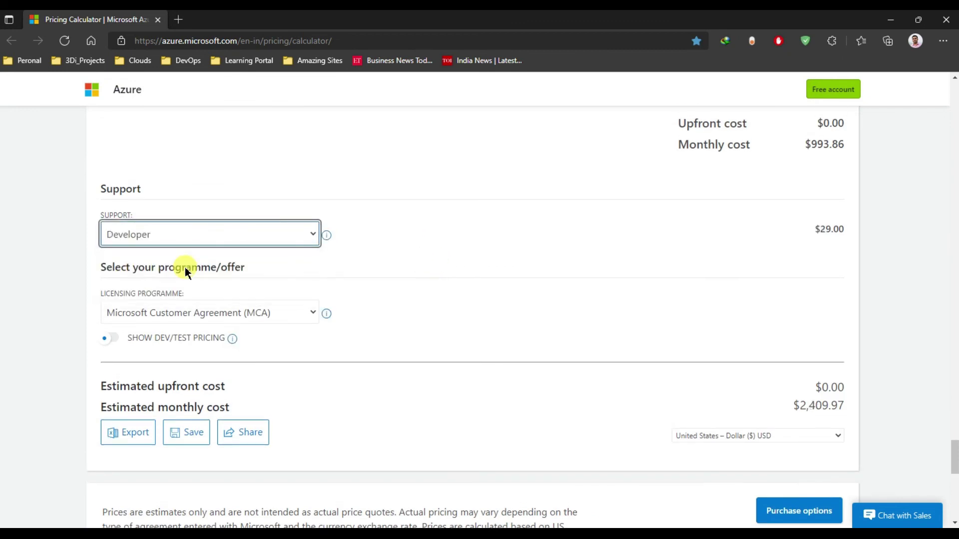
left_click_drag(836, 228, 839, 229)
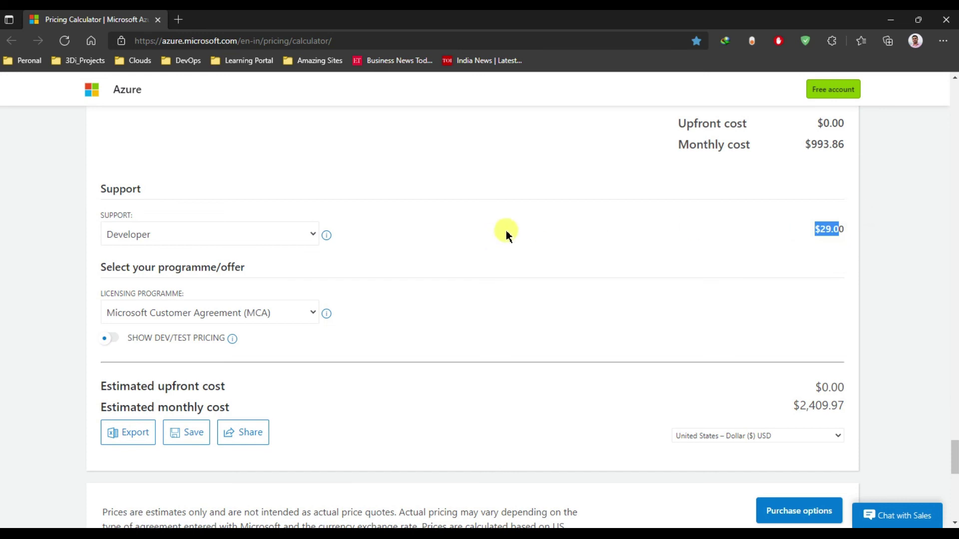
left_click(487, 246)
- Export the estimate with Developer support and review the workbook's support and total rows in Excel, closing it when done
left_click(124, 442)
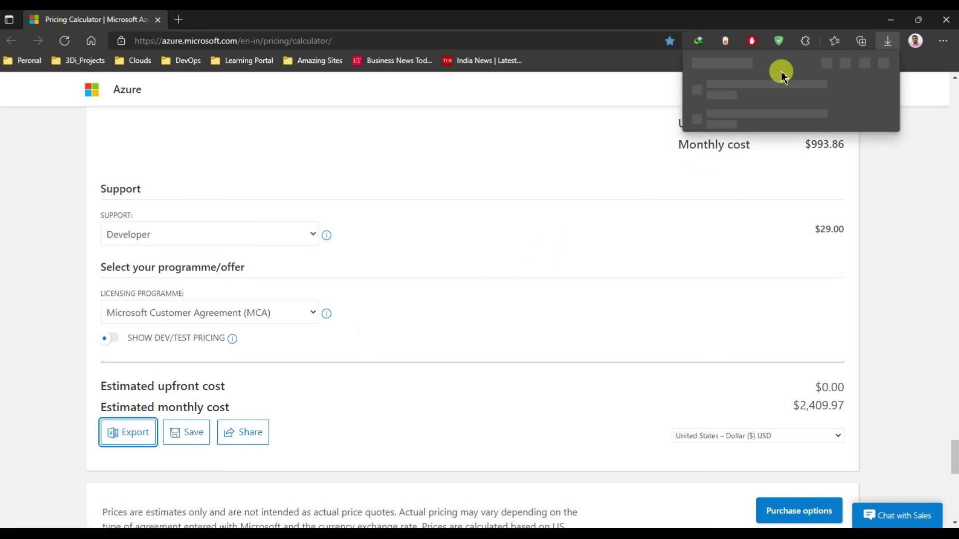
left_click(719, 93)
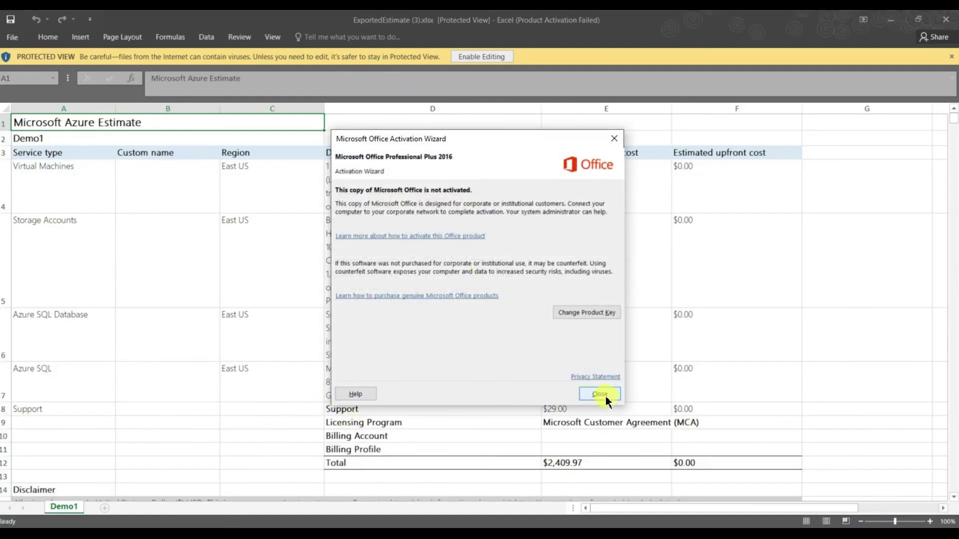
left_click(599, 395)
left_click(283, 449)
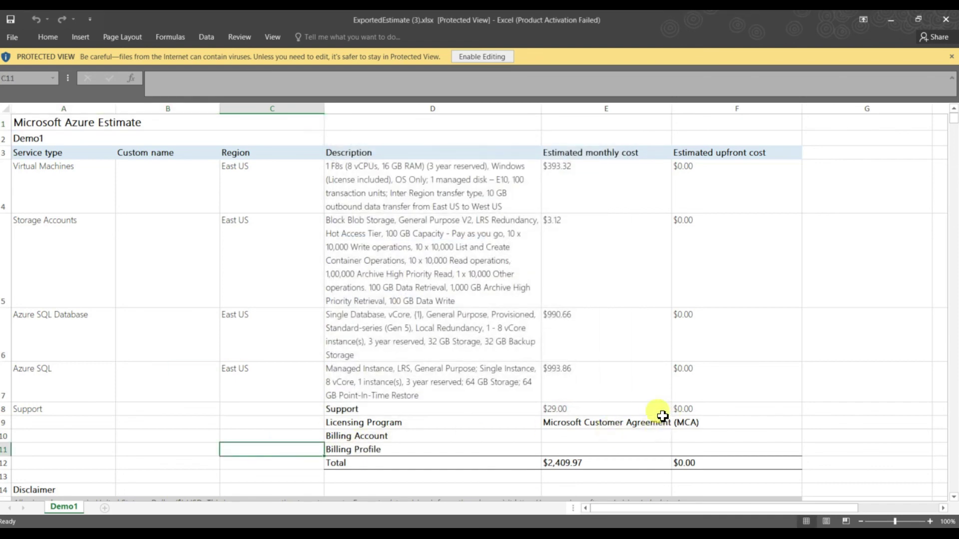
left_click(547, 410)
left_click_drag(542, 467, 719, 462)
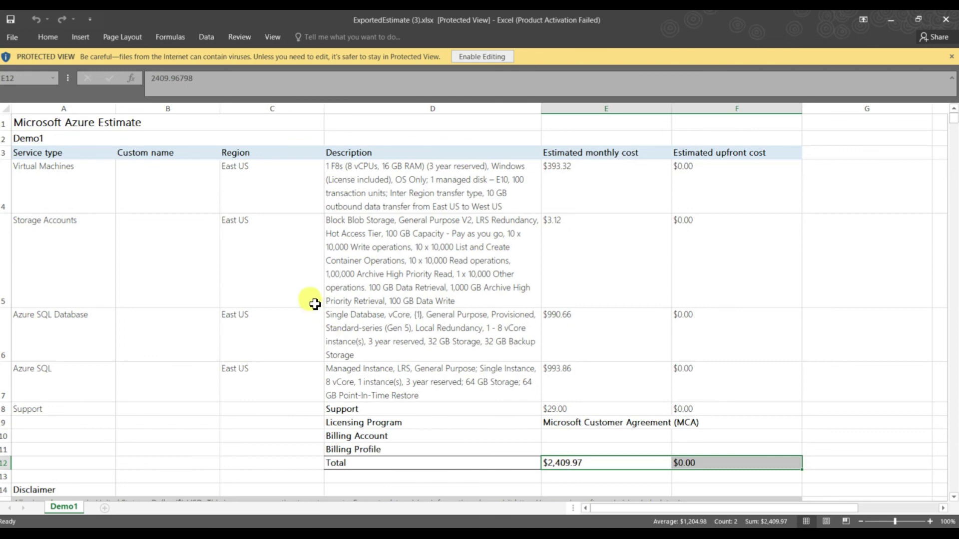
left_click(950, 23)
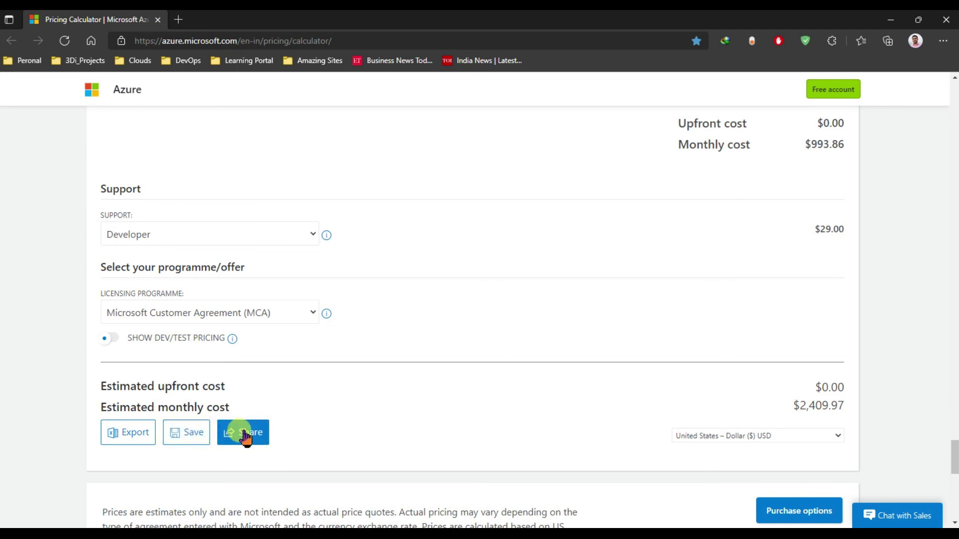
- Try to share the estimate and look over the notes around the sharing and export options
left_click(245, 434)
left_click_drag(103, 460, 239, 459)
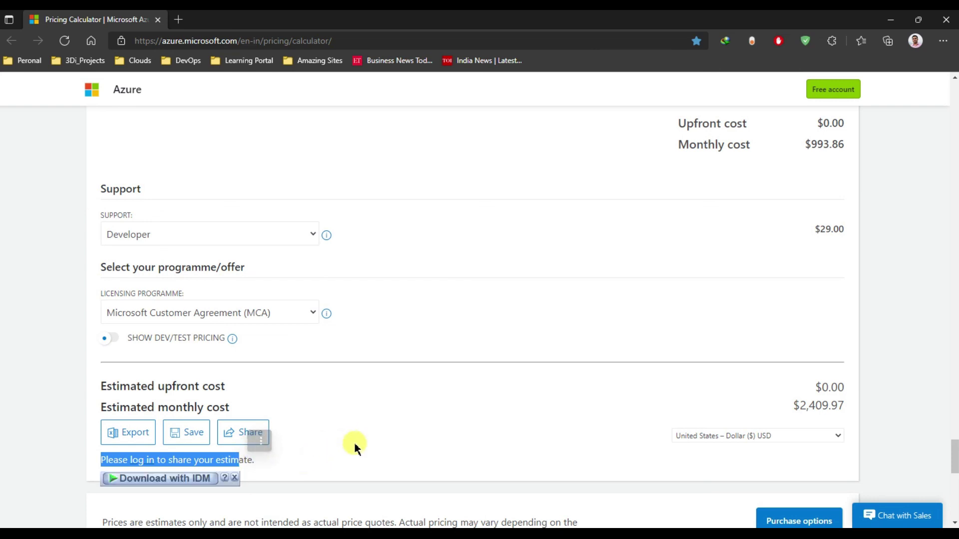
left_click(317, 456)
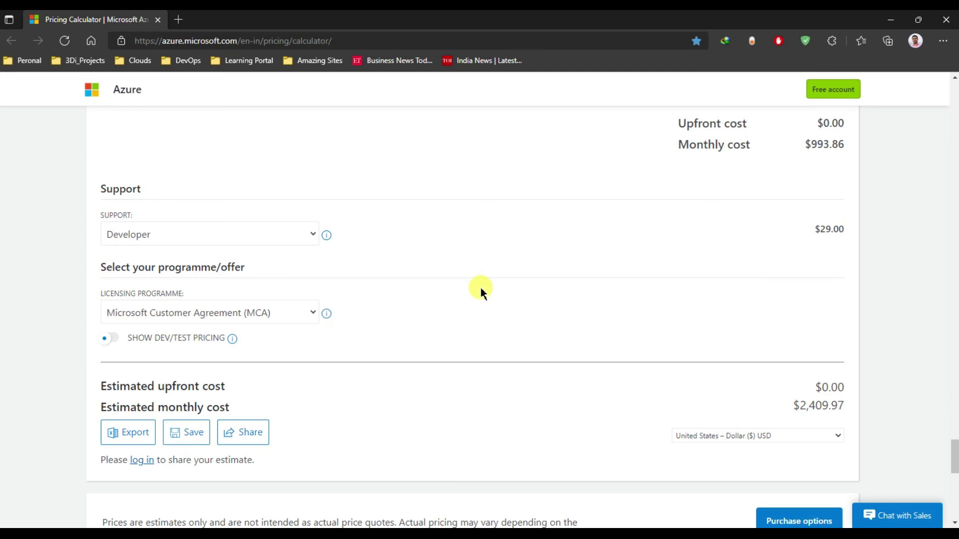
scroll(480, 288, "down", 3)
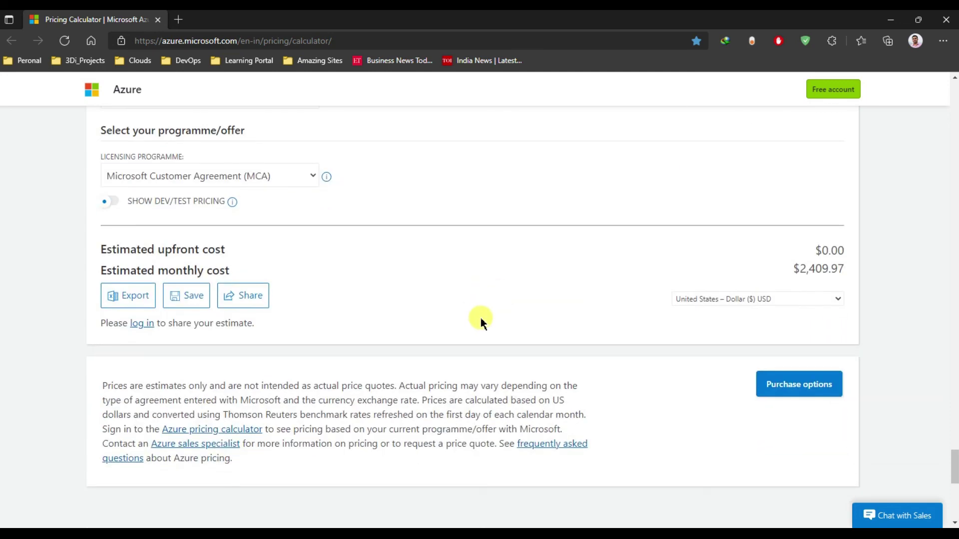
scroll(480, 322, "up", 1)
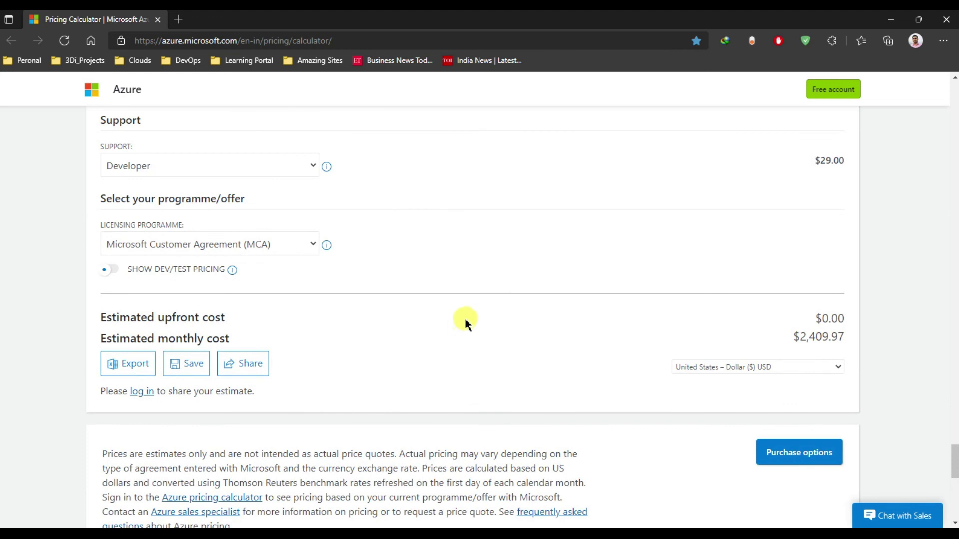